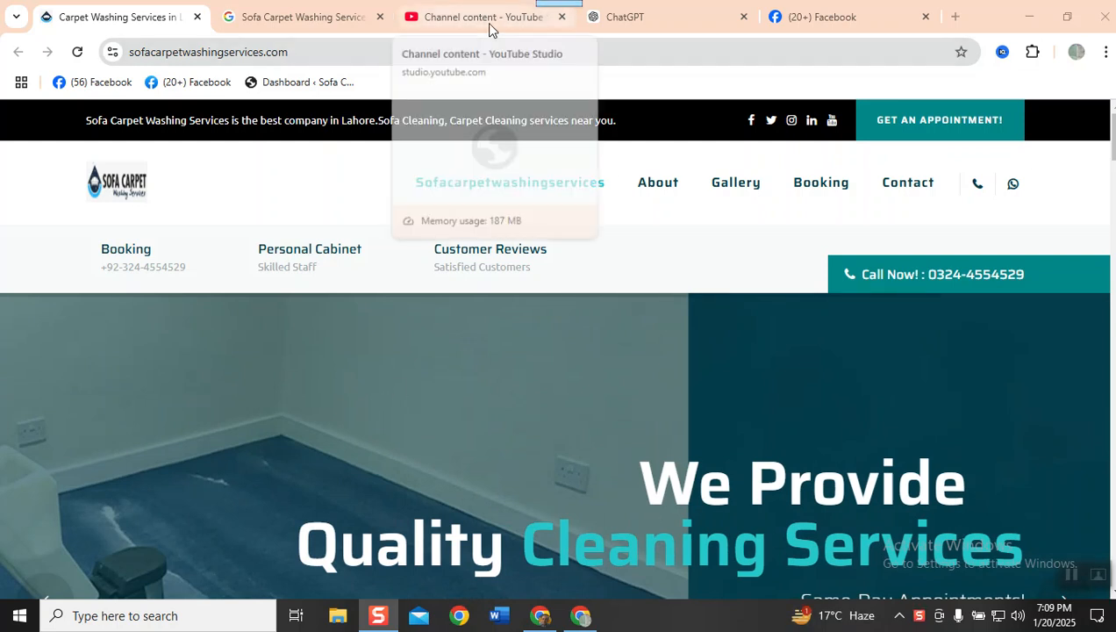
- Go to ads.google.com, sign in, and open the account labelled "Google Ads account"
click(778, 26)
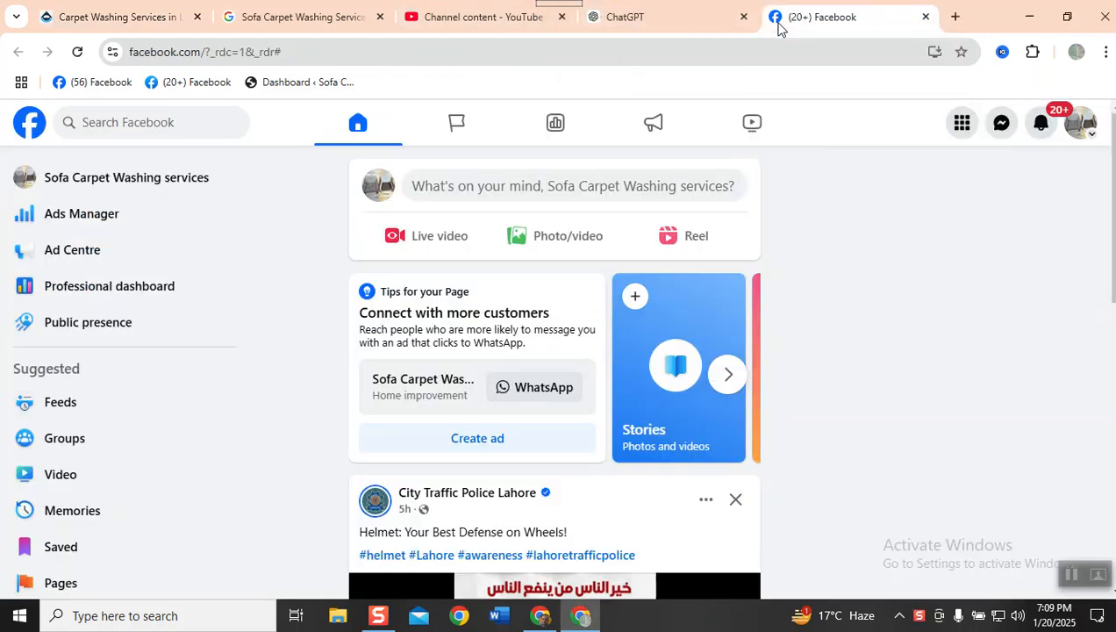
click(275, 22)
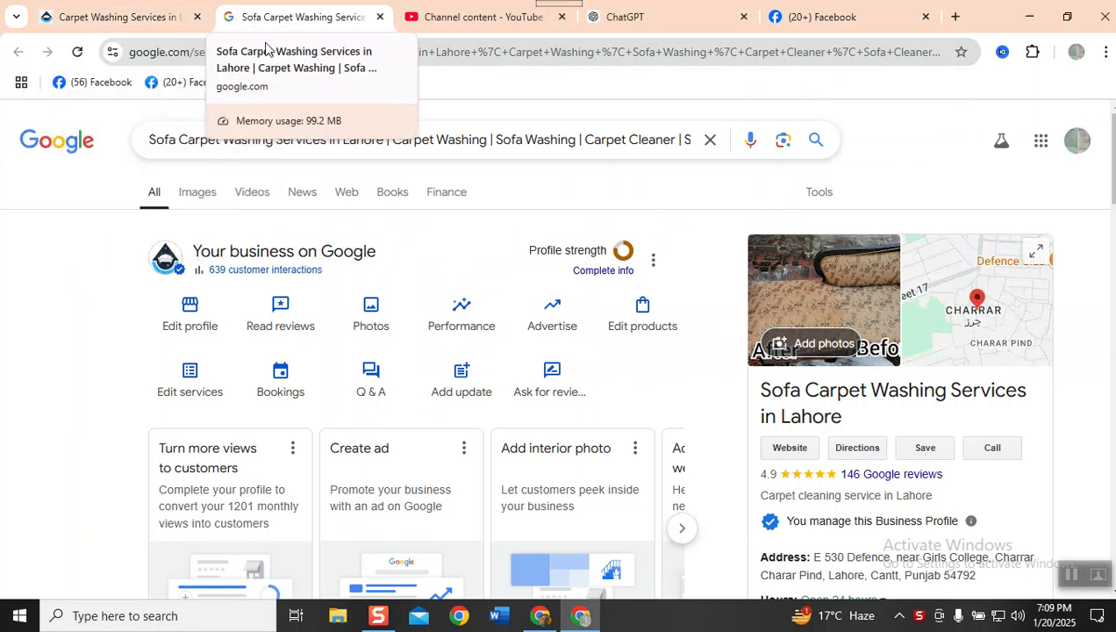
click(275, 55)
text(ads)
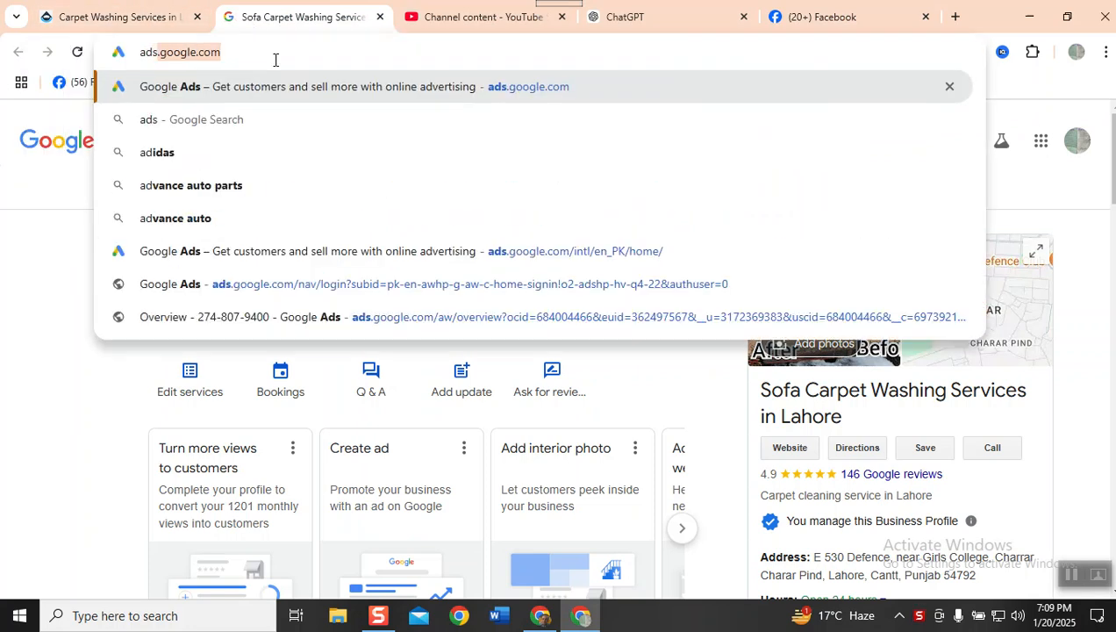
key(Return)
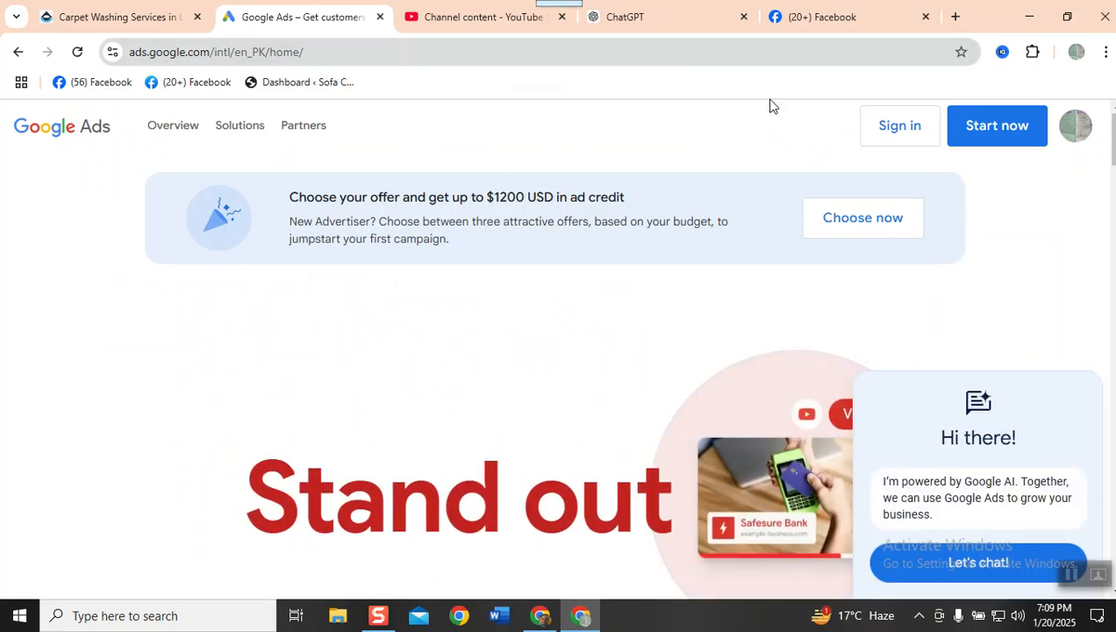
click(901, 121)
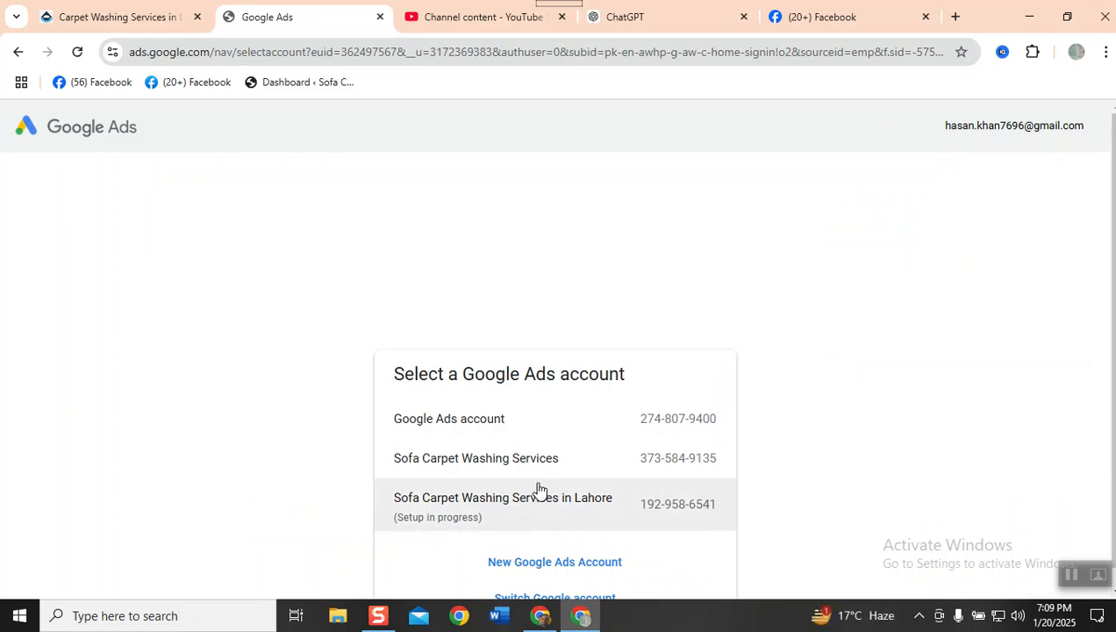
click(564, 425)
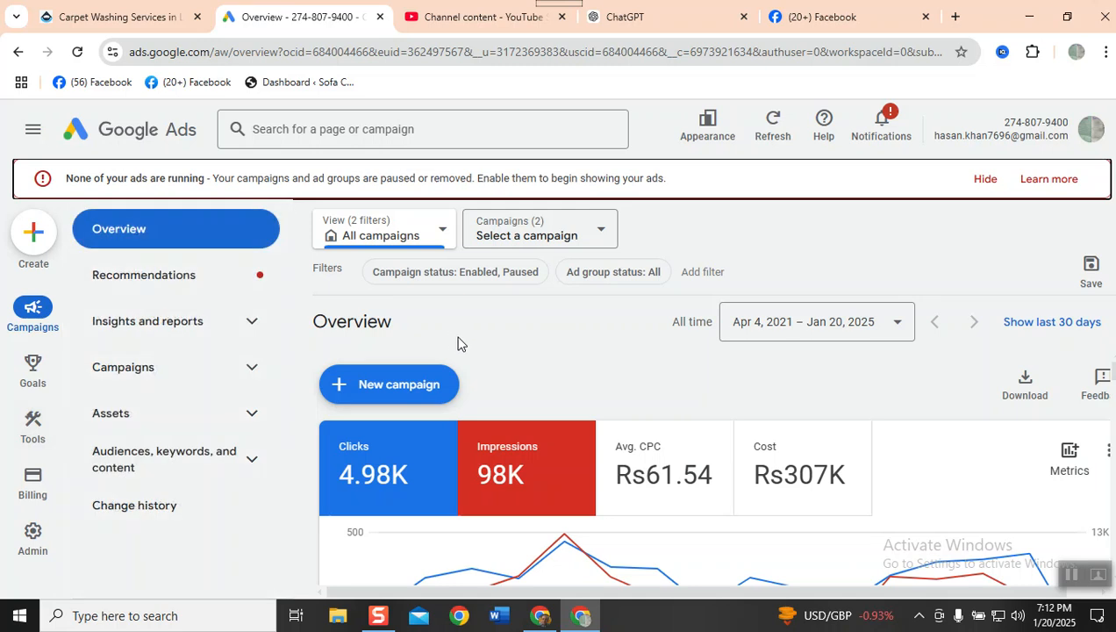
- Start a new campaign with the objective "Create a campaign without a goal's guidance"
click(381, 387)
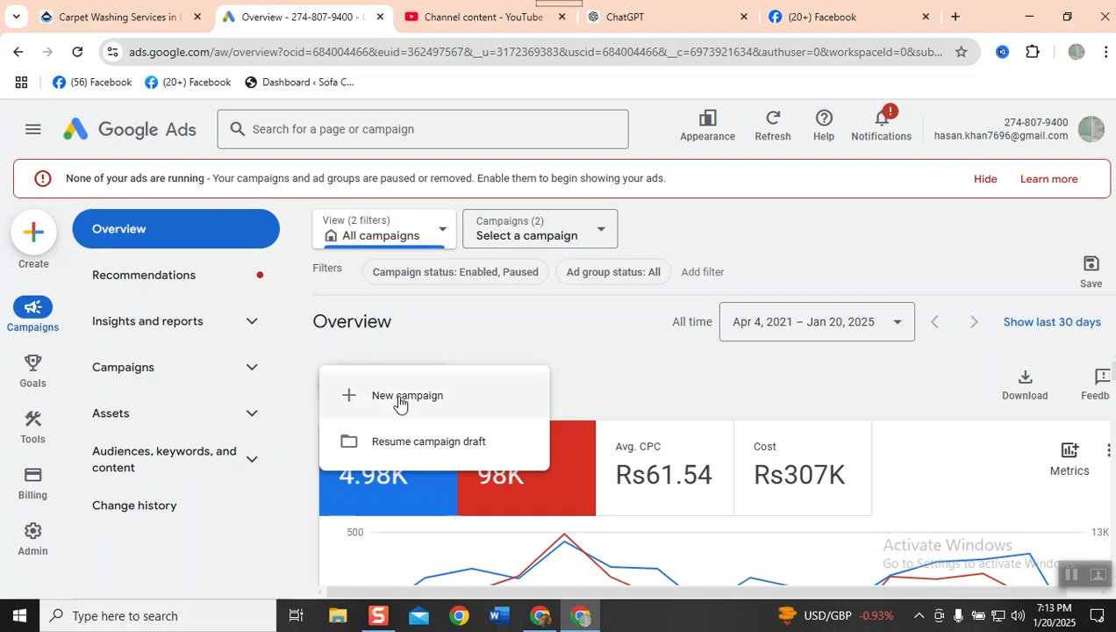
click(399, 400)
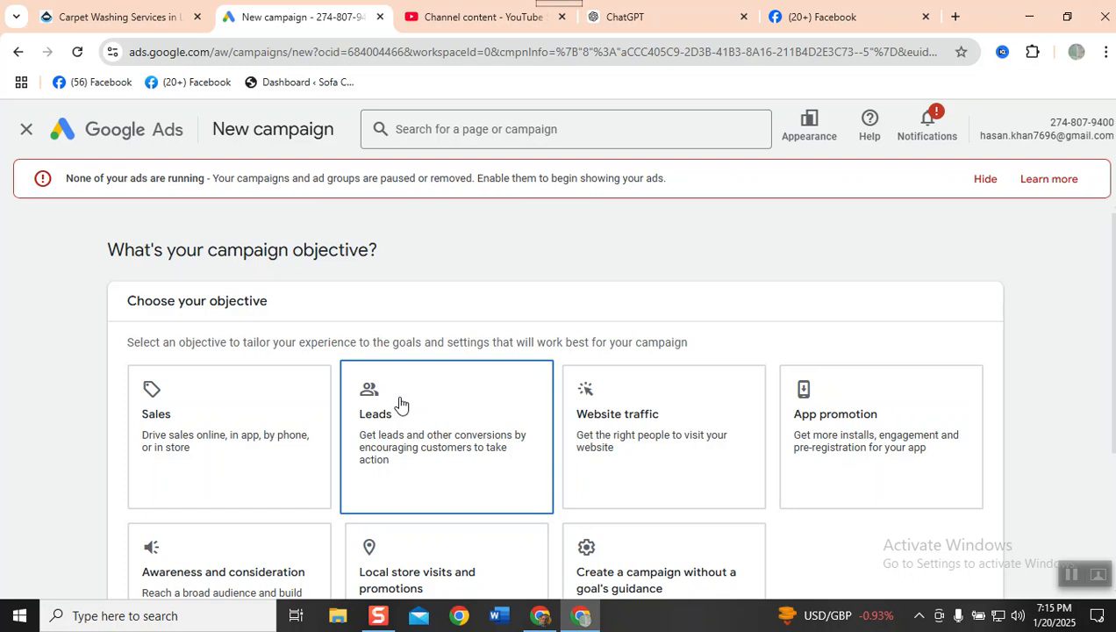
scroll(261, 567, down, 3)
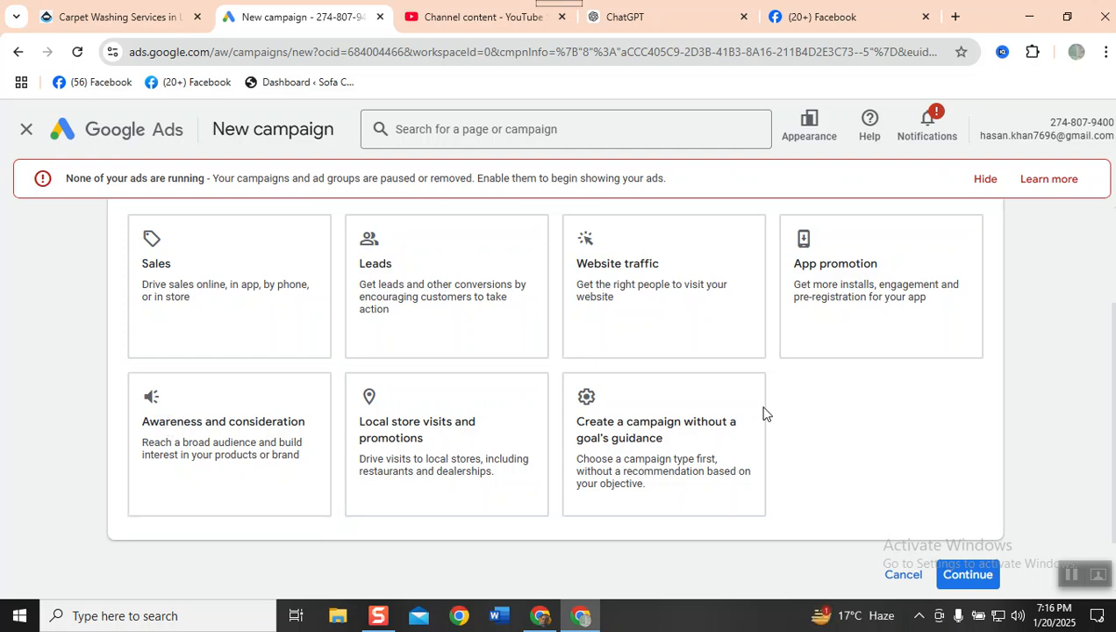
click(637, 427)
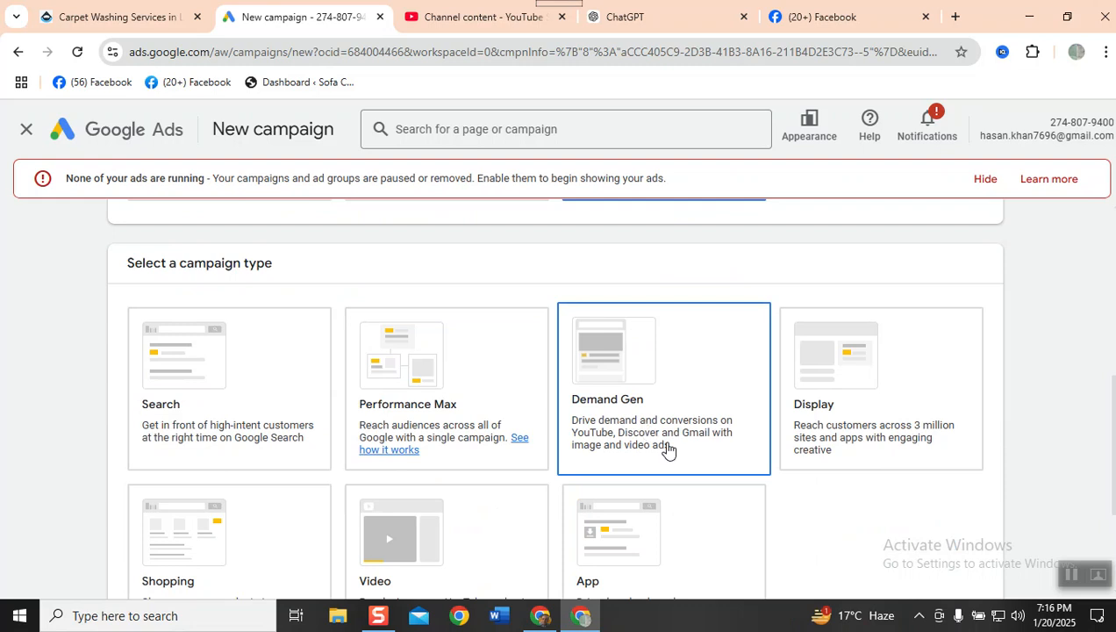
- Choose Search as the campaign type and continue with the default Phone call leads and Purchases conversion goals
click(242, 379)
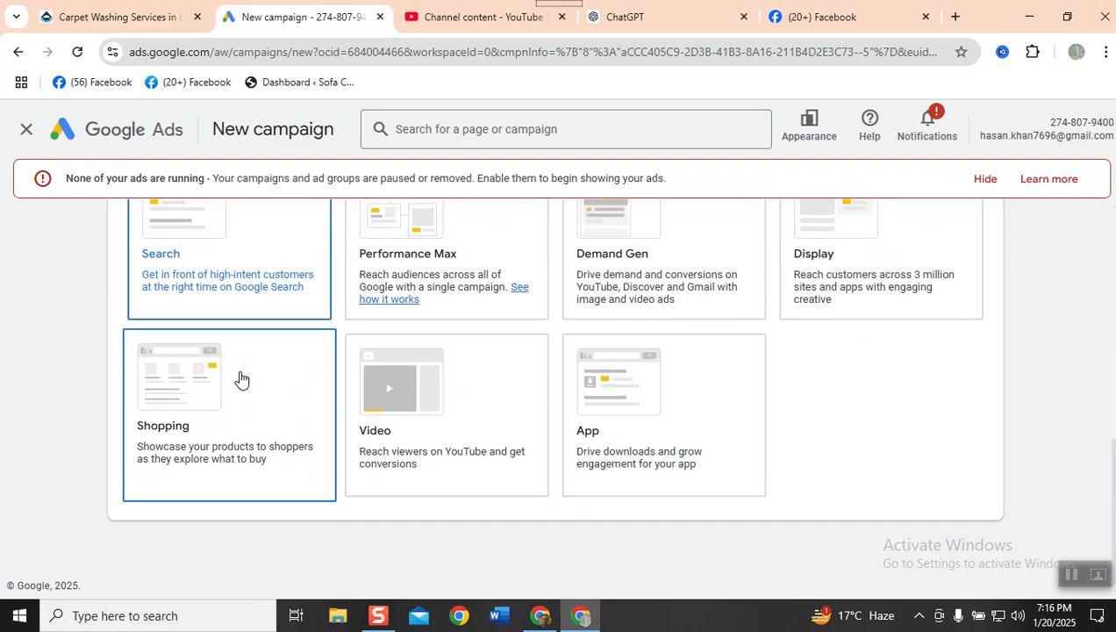
scroll(241, 379, up, 1)
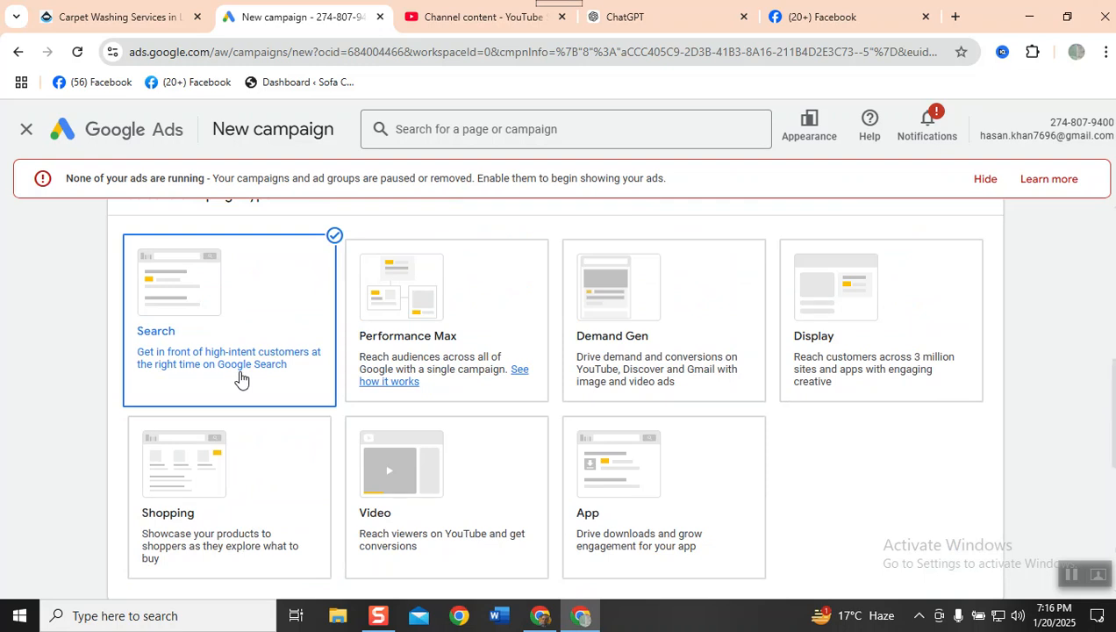
scroll(242, 379, up, 5)
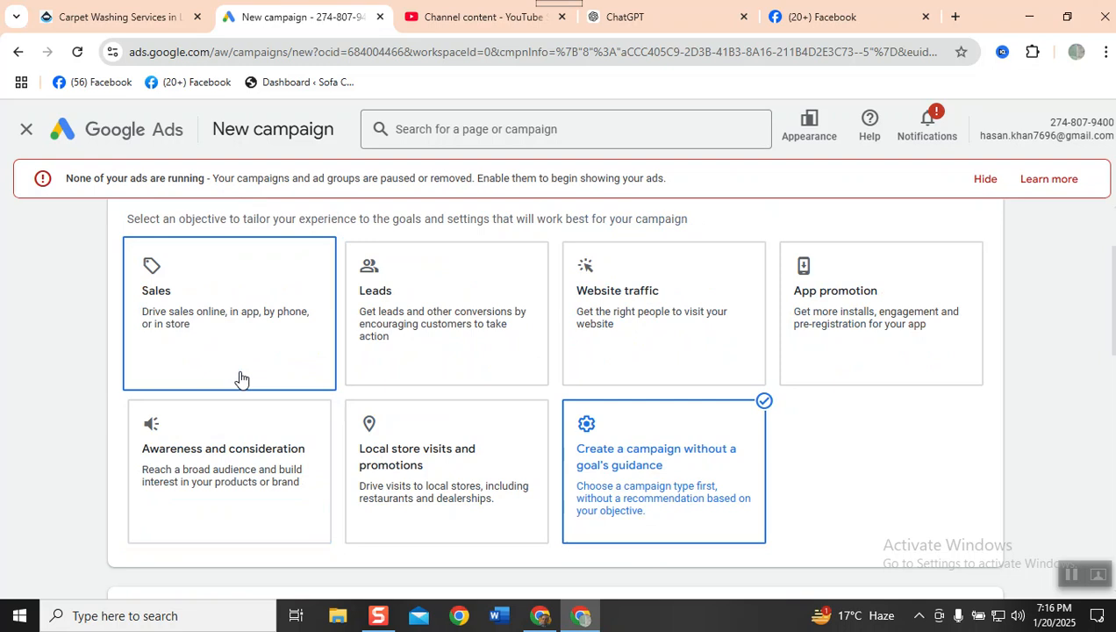
scroll(238, 408, down, 5)
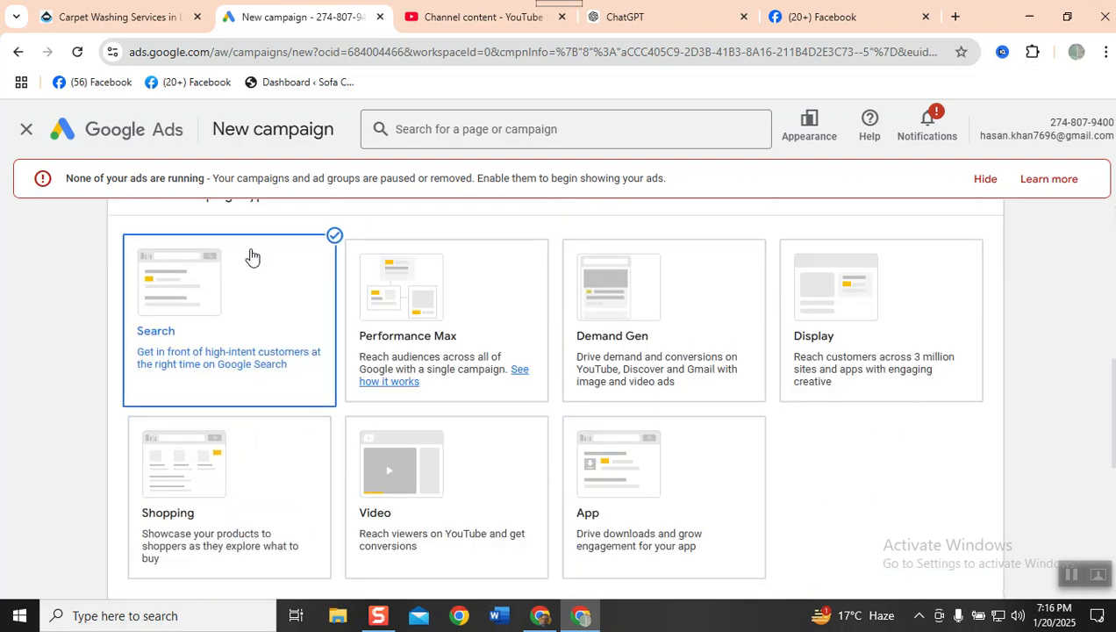
scroll(763, 384, down, 3)
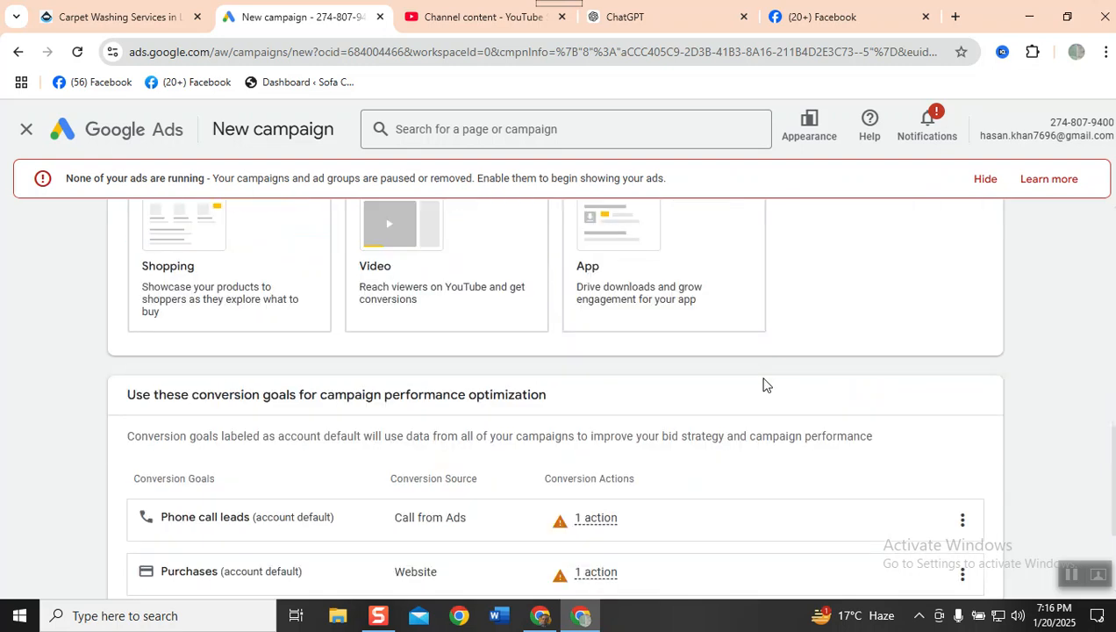
scroll(762, 385, down, 2)
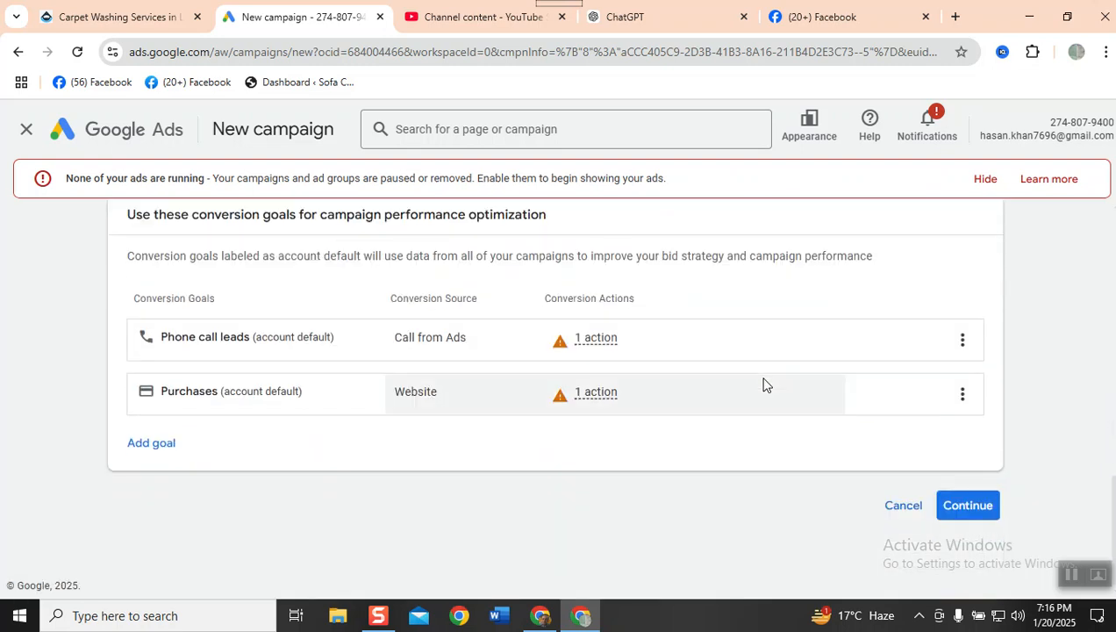
click(980, 517)
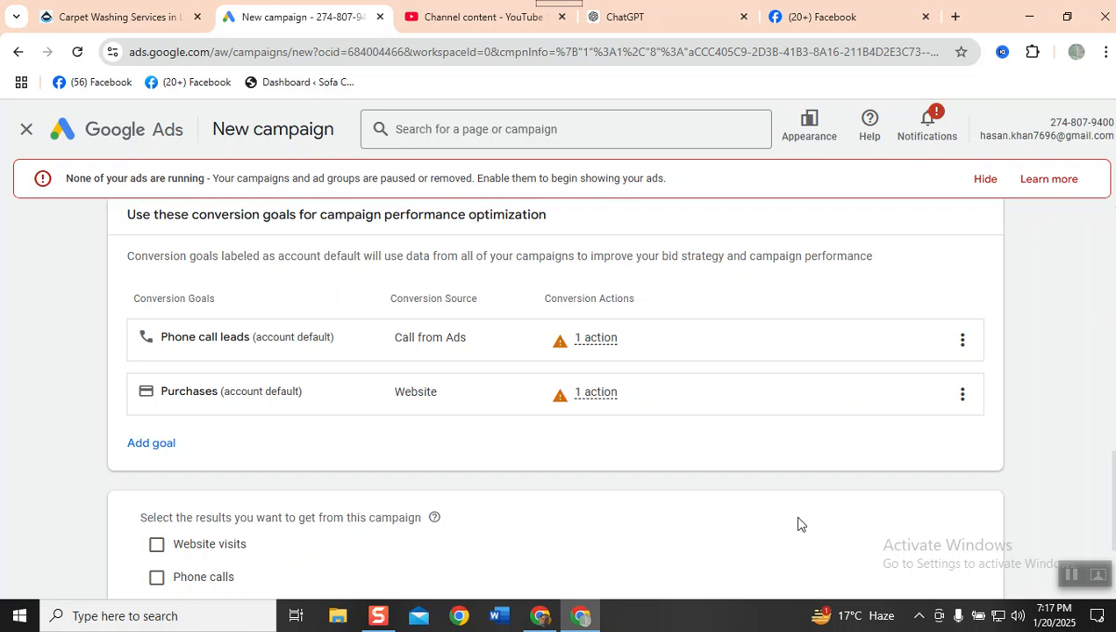
- Select both website visits and phone calls as the results wanted from the campaign
scroll(276, 487, down, 2)
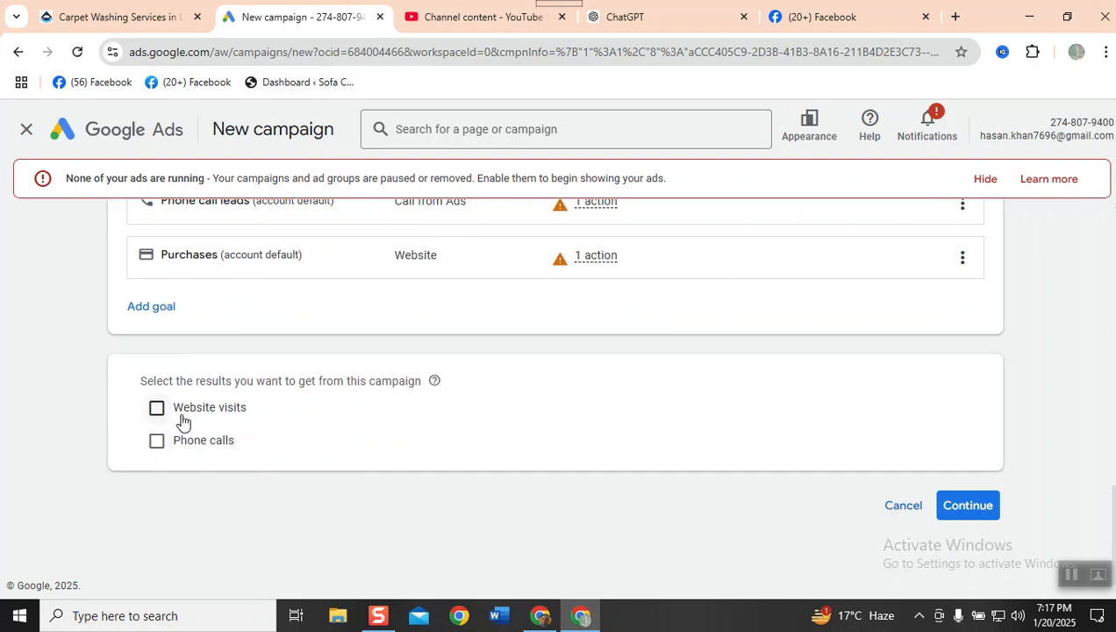
click(156, 407)
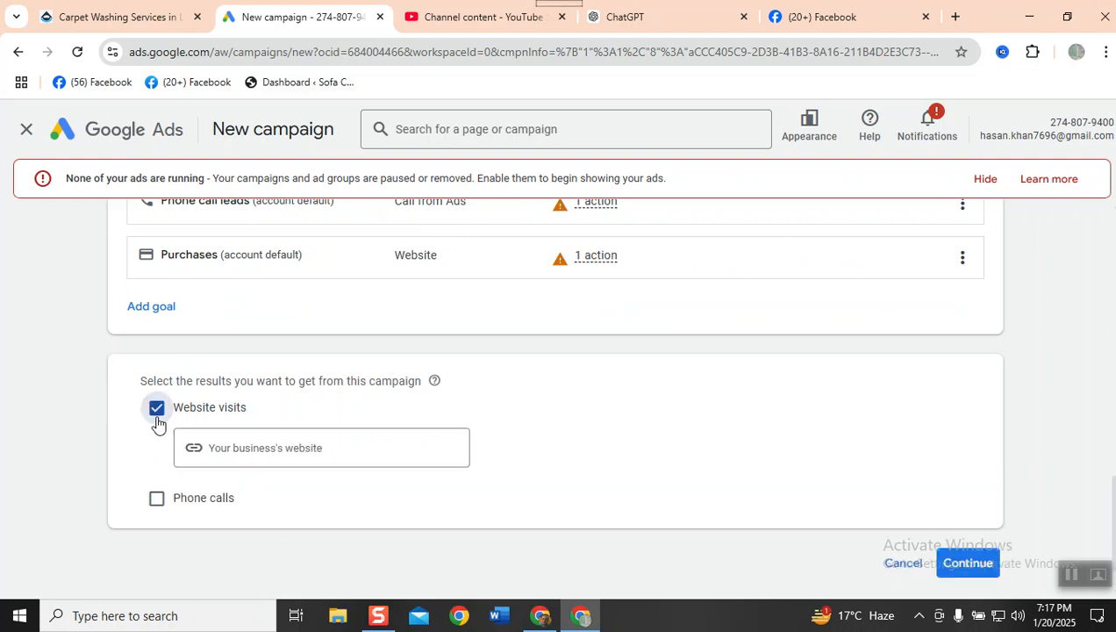
click(157, 500)
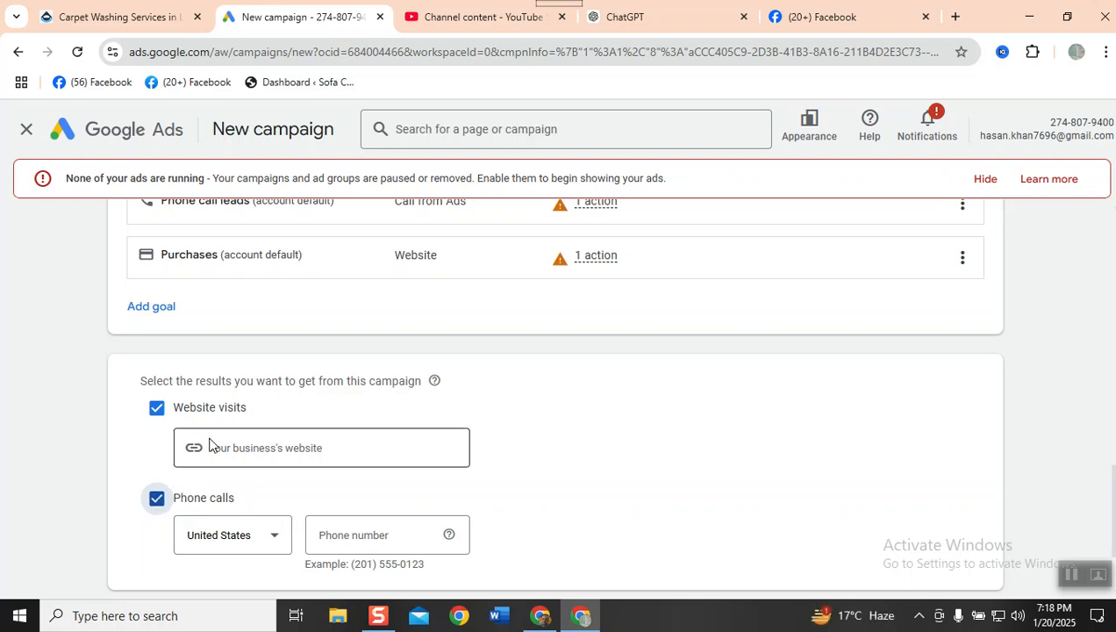
click(121, 17)
click(169, 48)
key(ctrl+c)
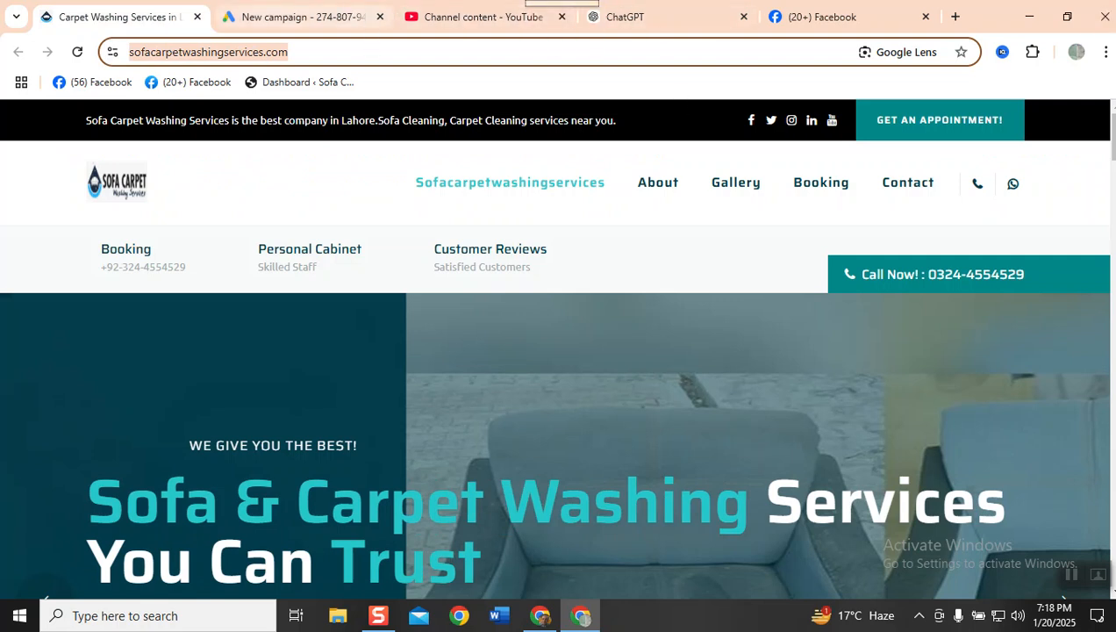
click(342, 13)
click(228, 447)
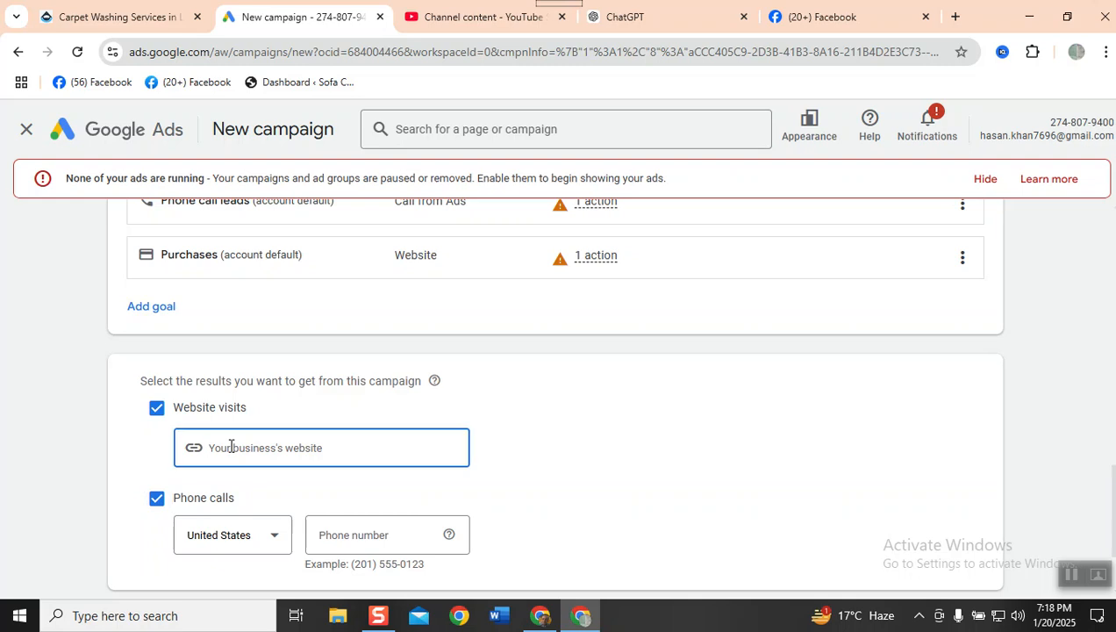
key(ctrl+v)
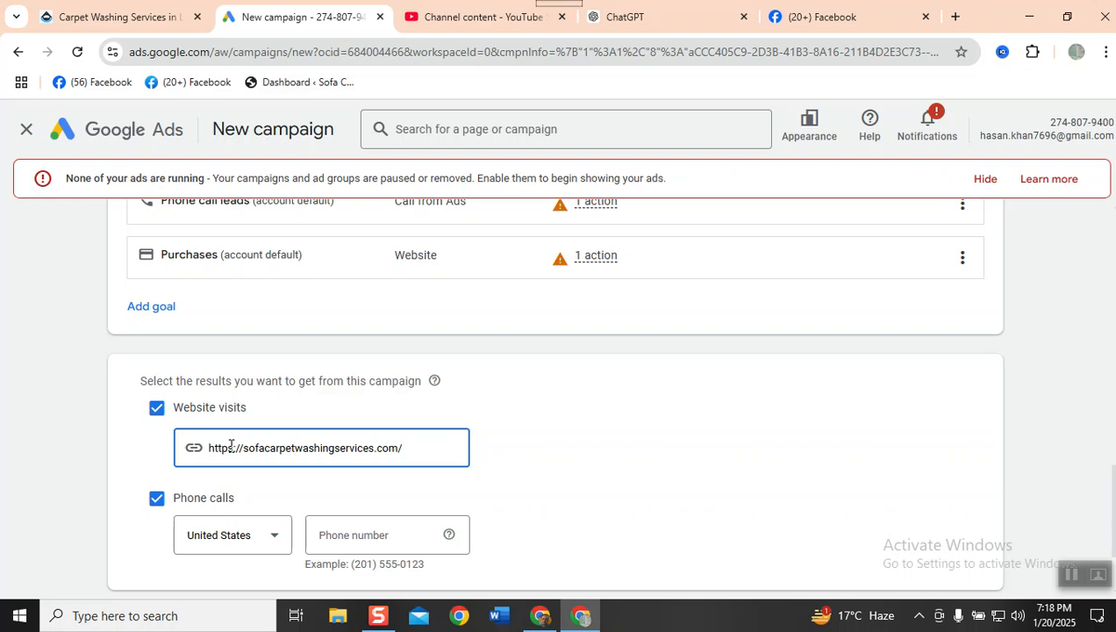
- Set the phone call country to Pakistan and enter the booking phone number copied from the company website, without country code or hyphen
click(229, 549)
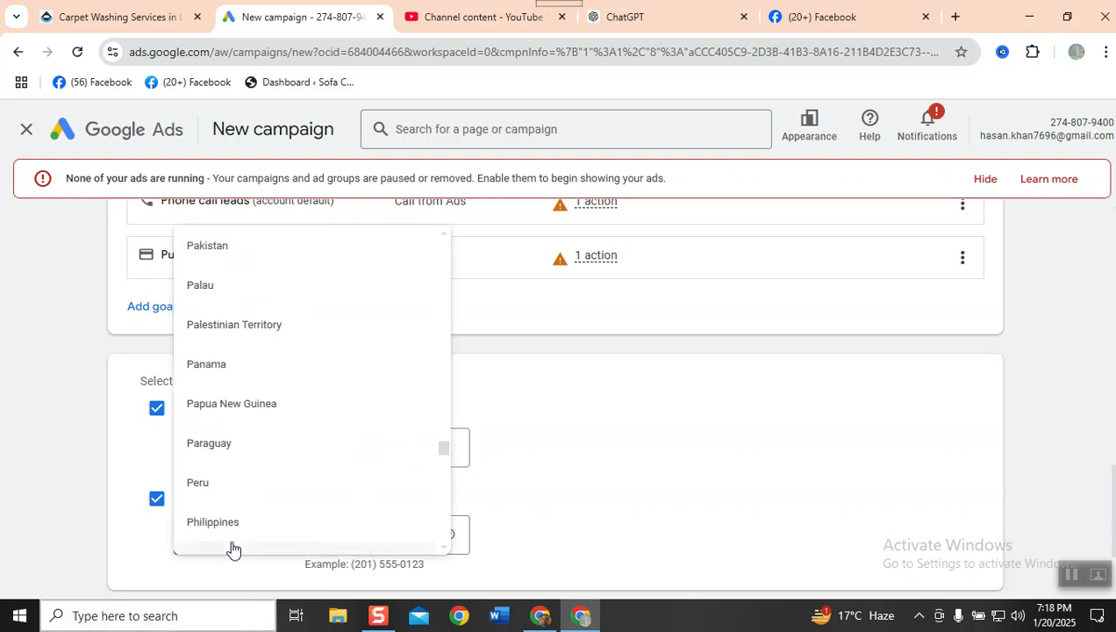
click(230, 251)
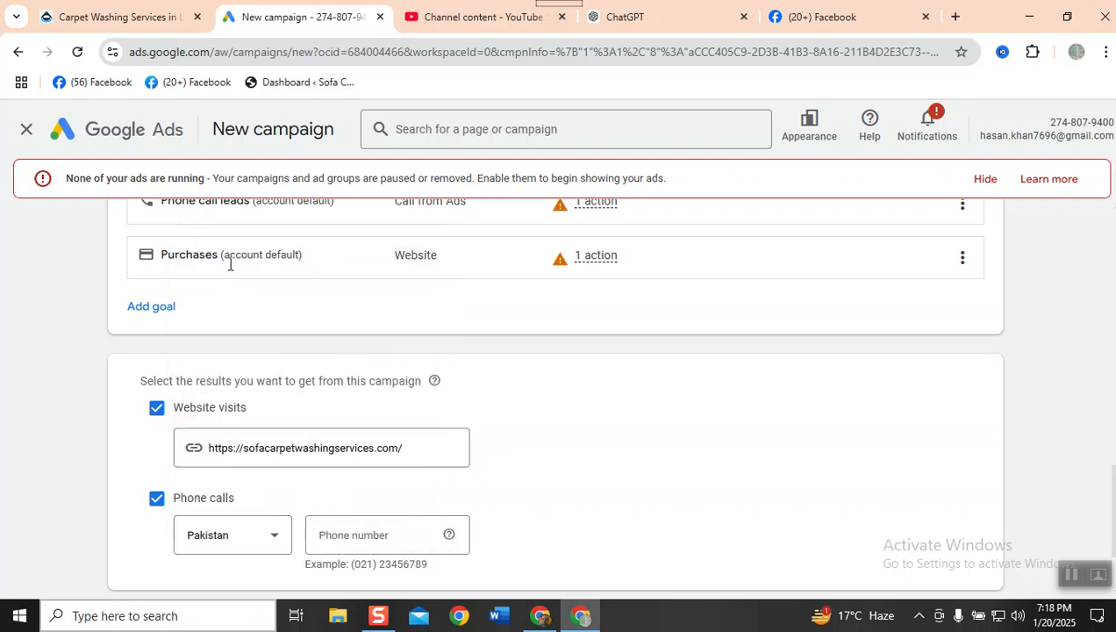
click(387, 552)
click(89, 21)
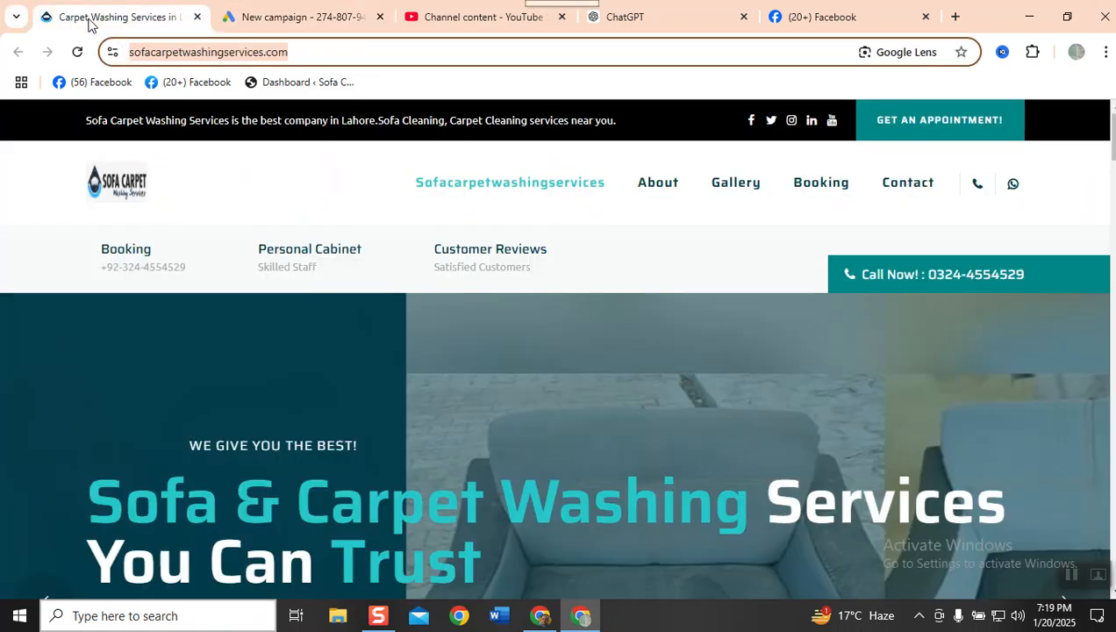
click(128, 270)
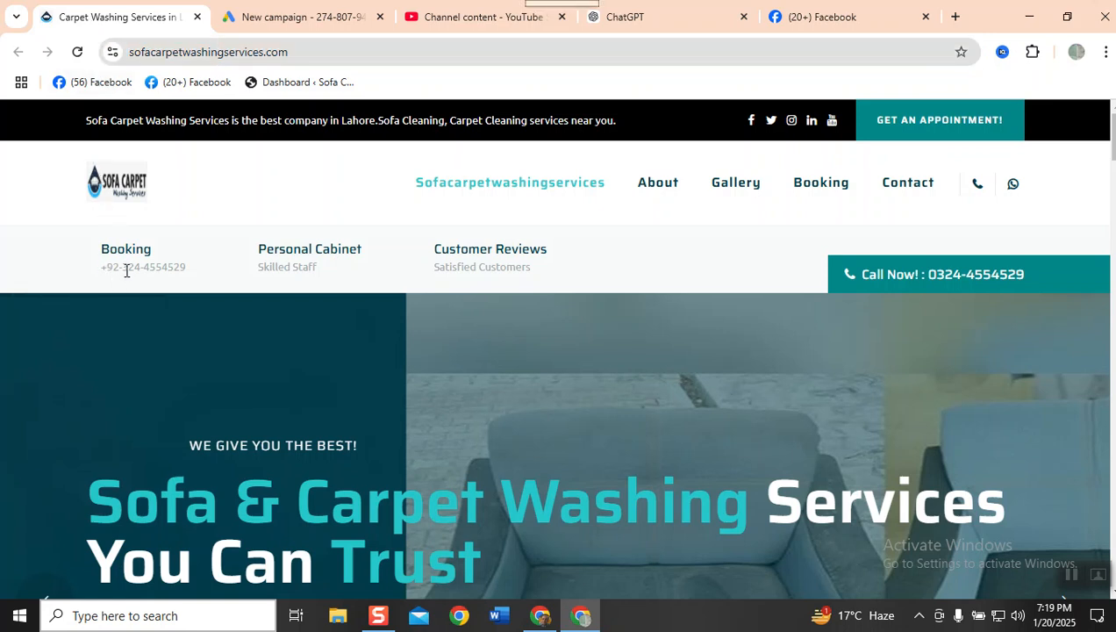
double_click(128, 269)
drag(142, 272, 186, 268)
key(ctrl+c)
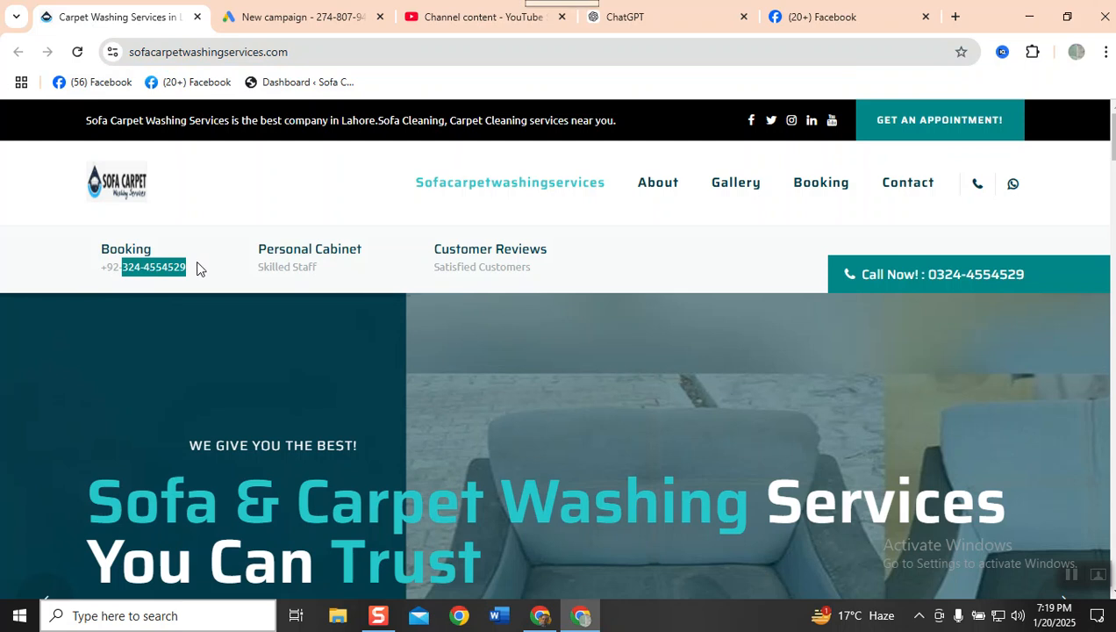
click(230, 34)
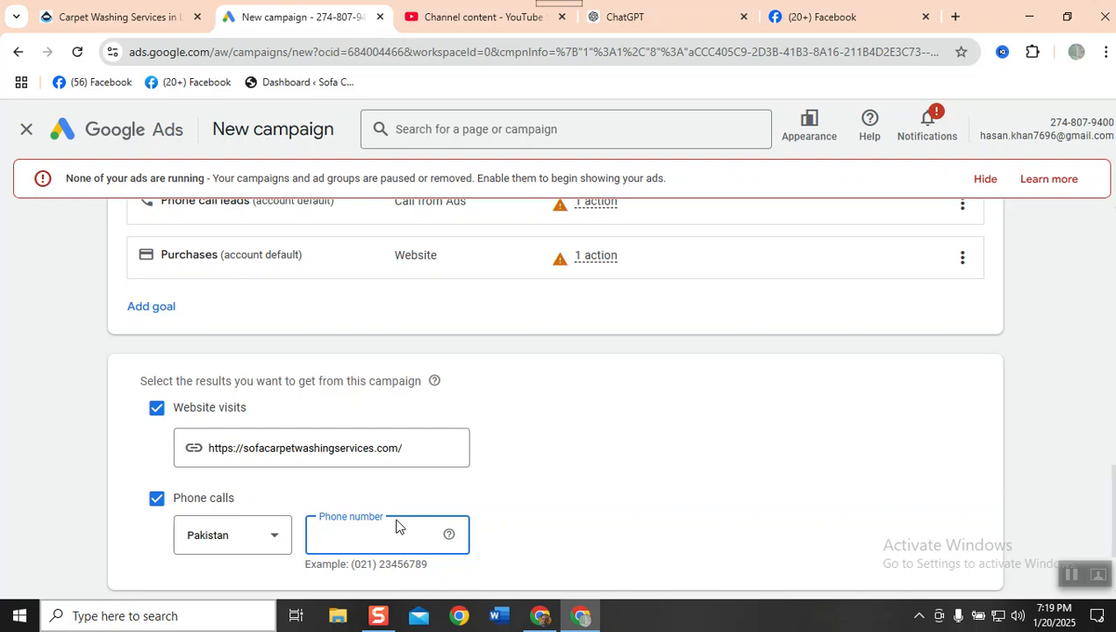
key(ctrl+v)
click(341, 535)
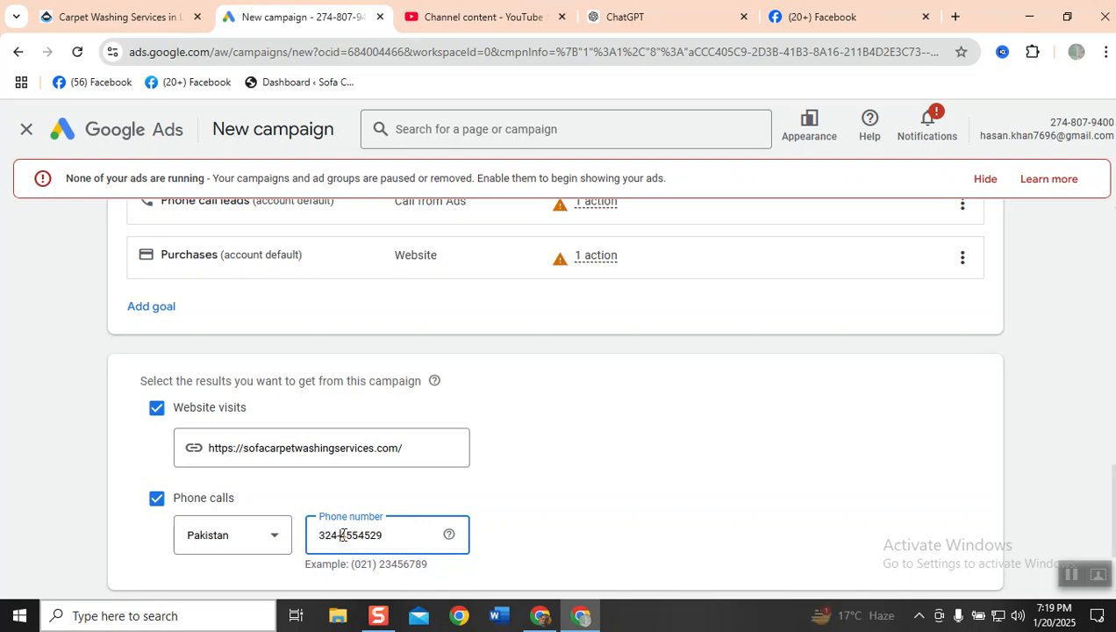
key(BackSpace)
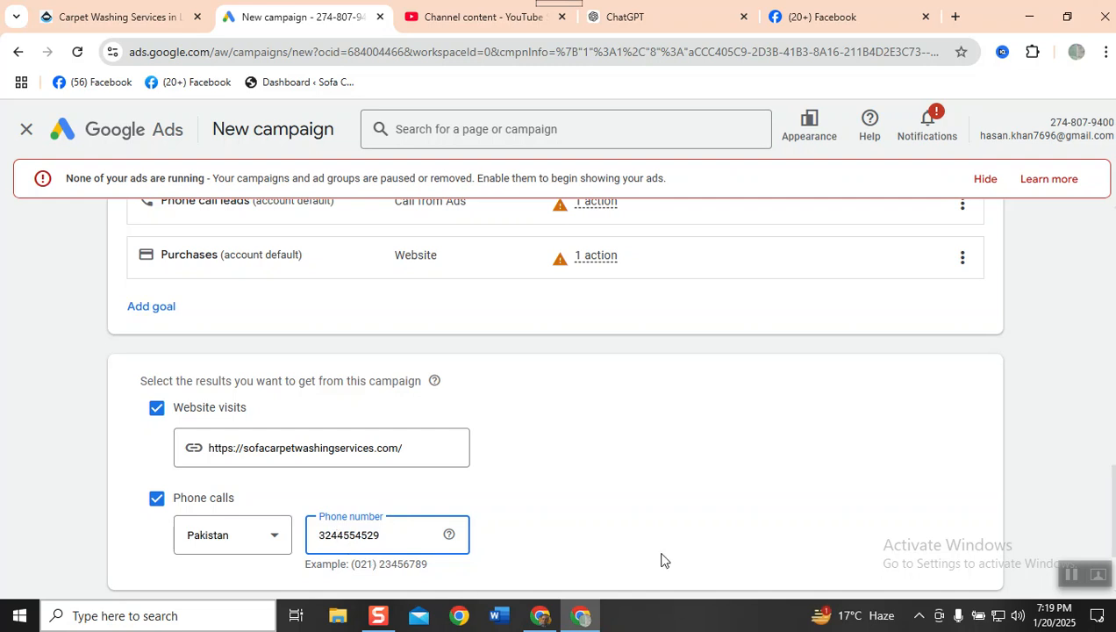
click(619, 521)
- Continue the campaign setup with the entered website and phone details
scroll(620, 521, down, 2)
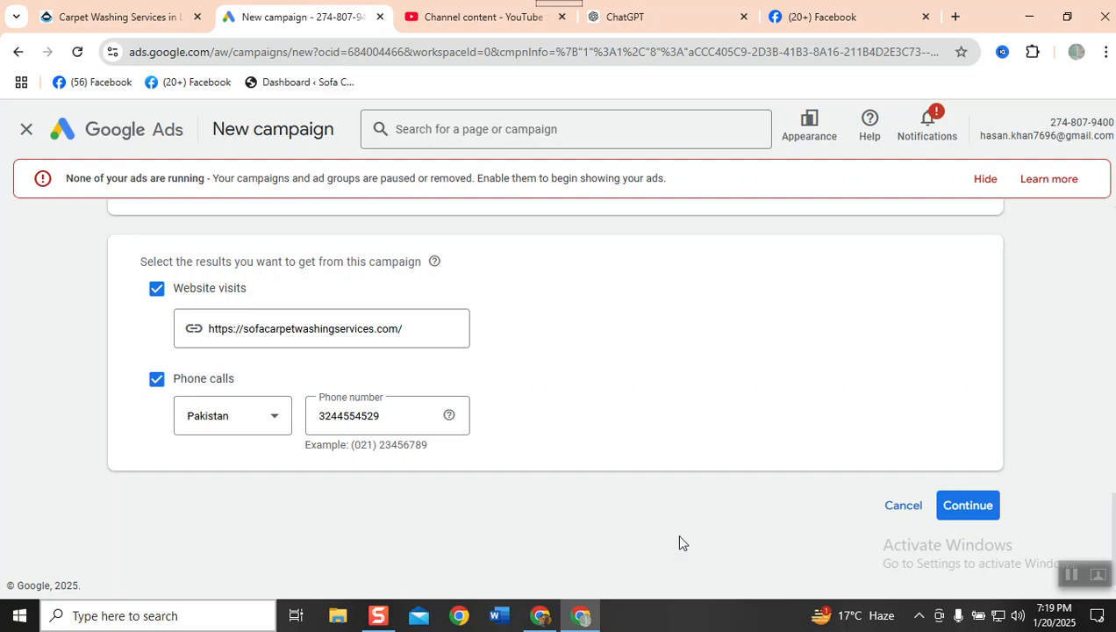
click(956, 524)
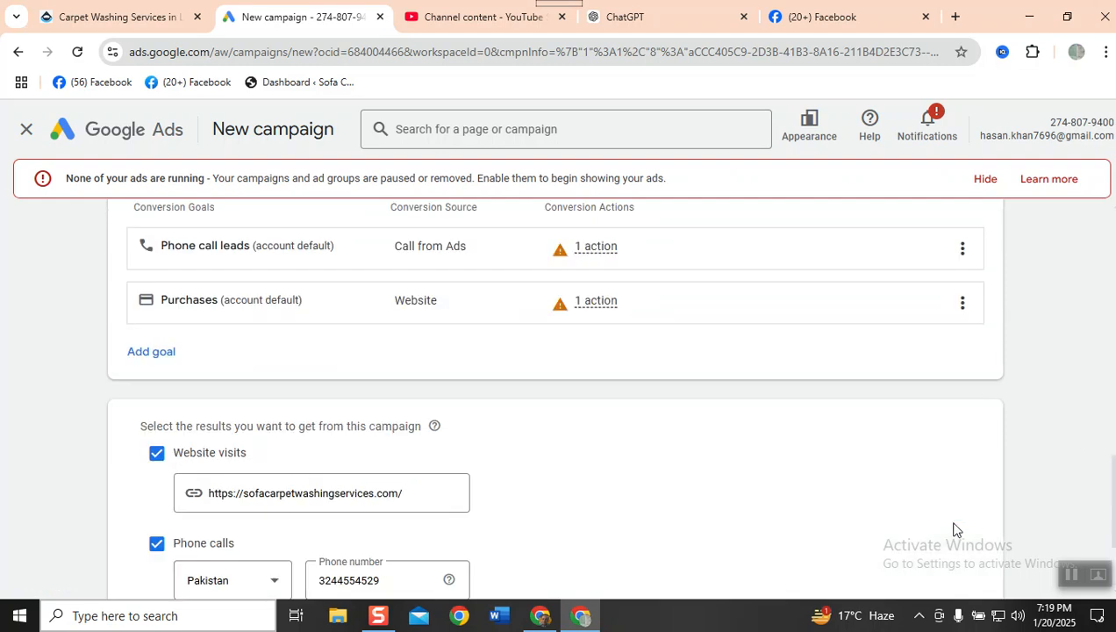
click(956, 517)
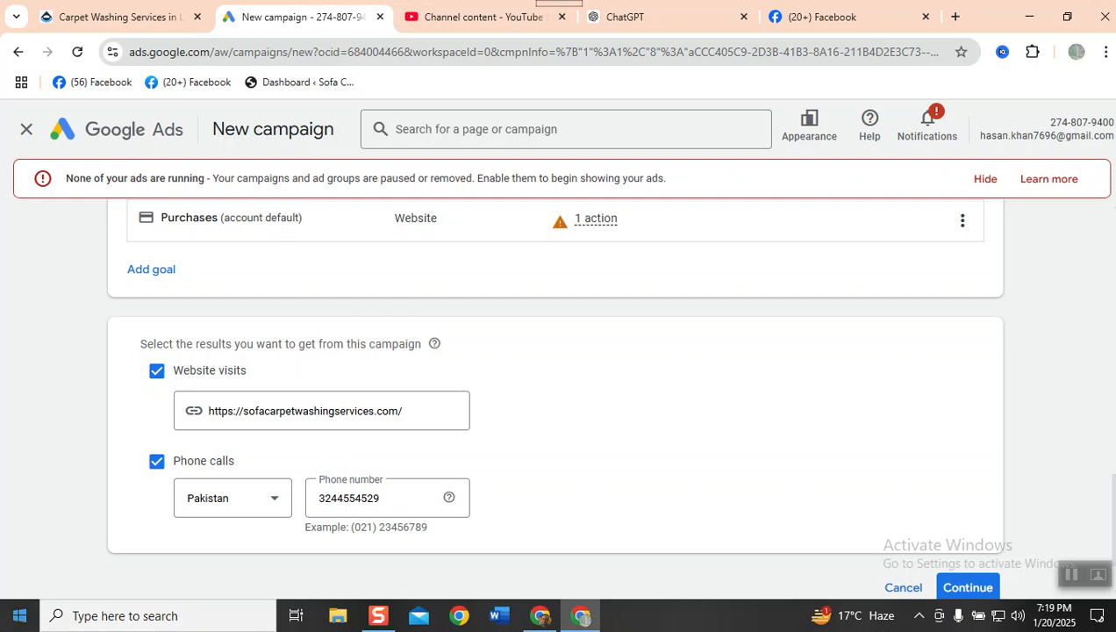
- Capture the campaign's website visits and phone calls section with Snipping Tool, and postpone the Snagit editing offer
click(17, 618)
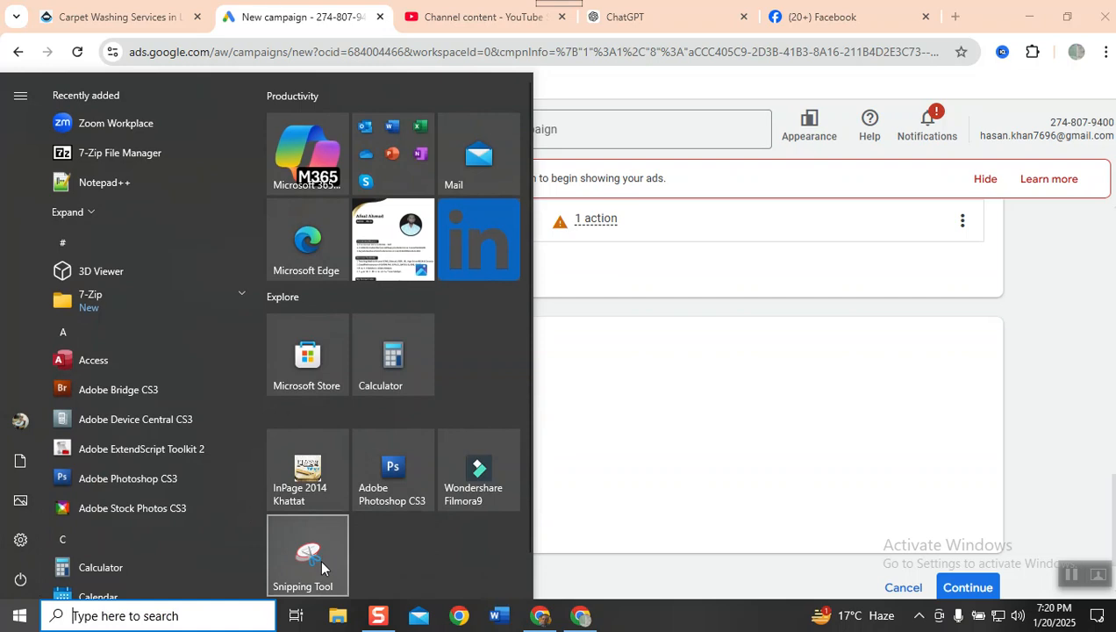
click(321, 561)
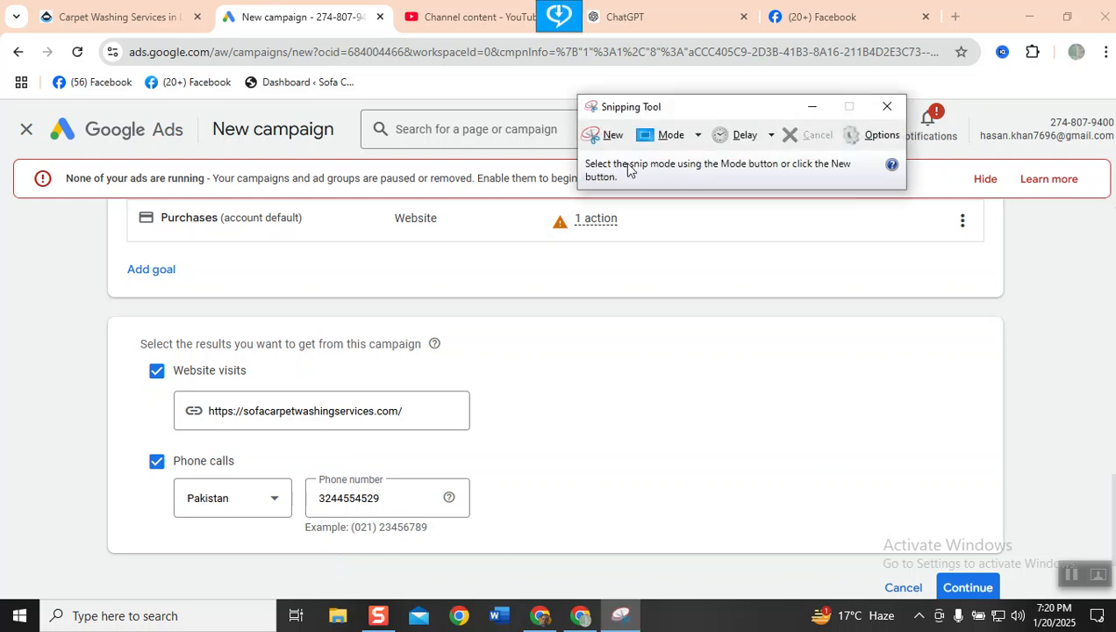
click(610, 136)
drag(55, 143, 945, 535)
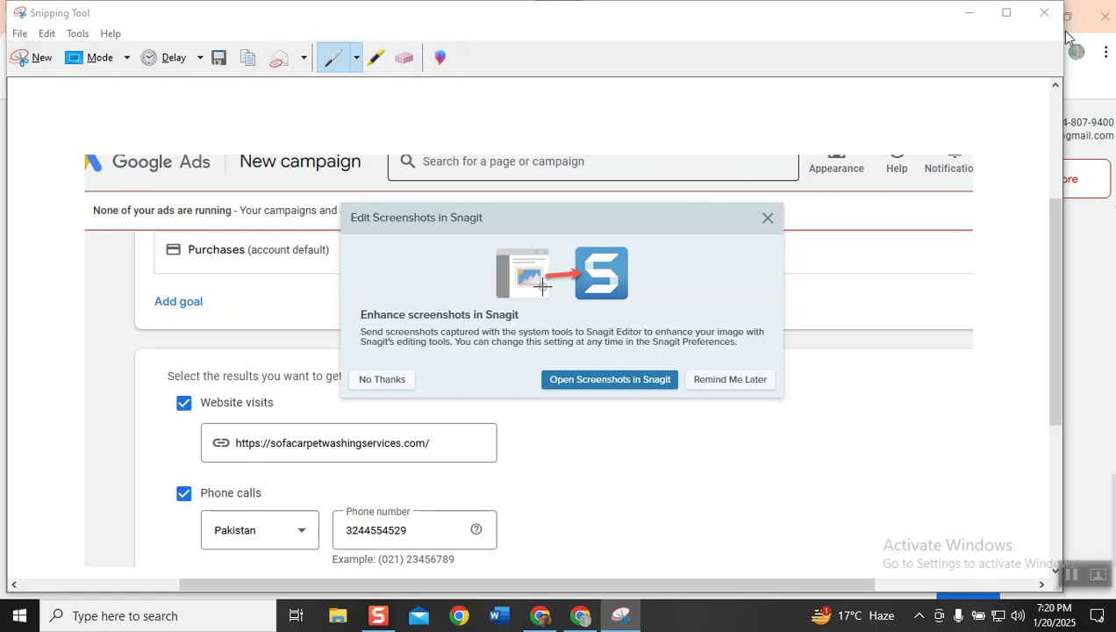
click(697, 380)
click(600, 318)
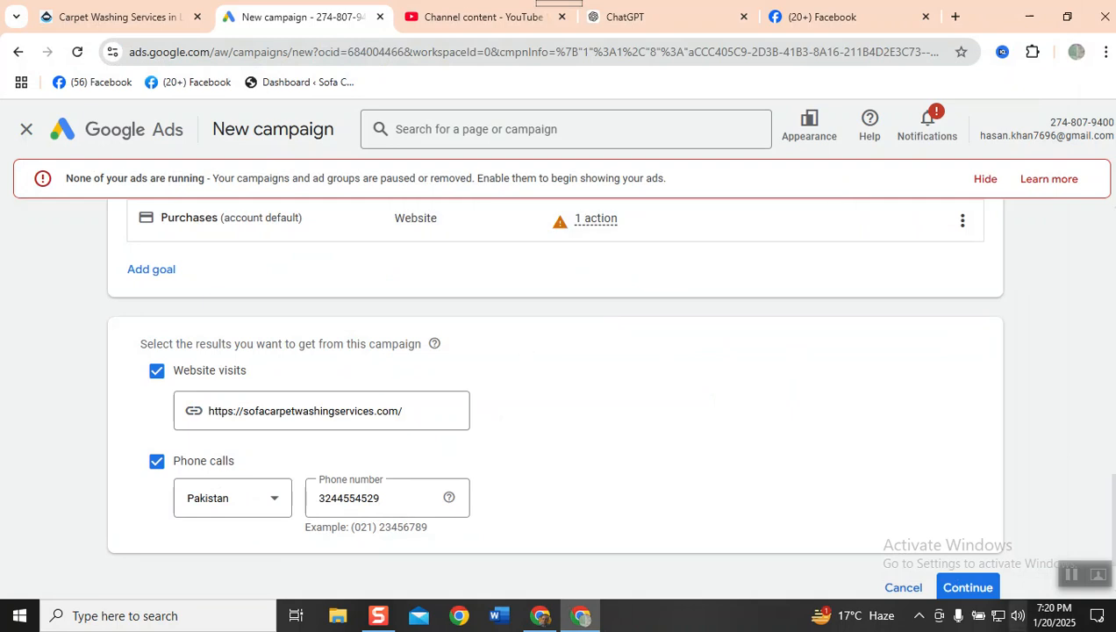
- Continue to the campaign name section and name the campaign "carpet washing Feb25-400"
click(993, 593)
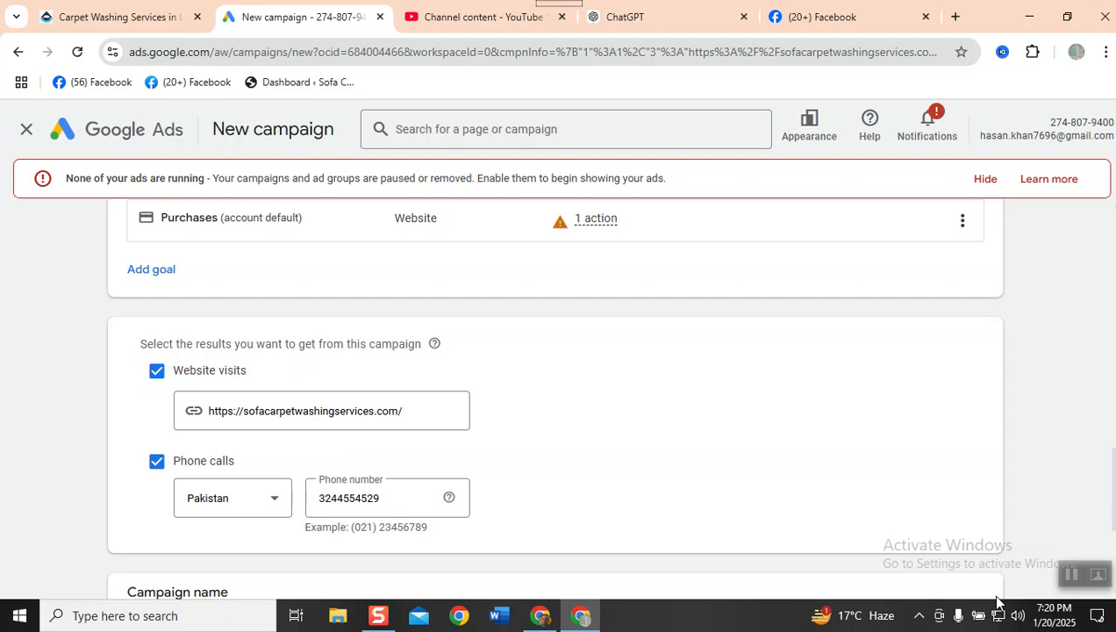
scroll(886, 509, down, 3)
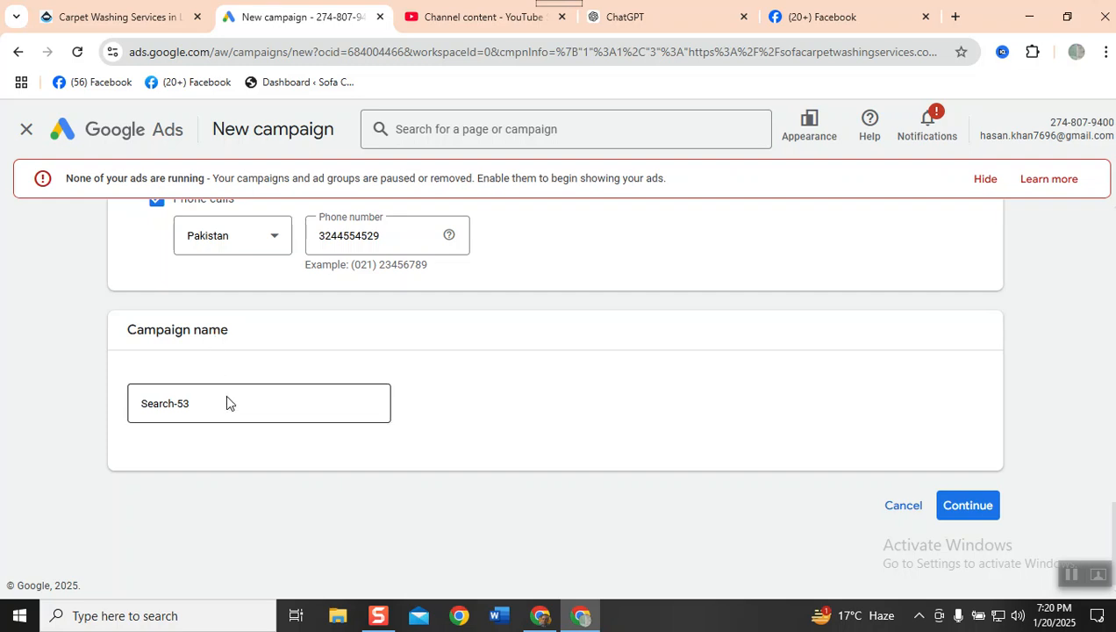
drag(232, 418, 54, 393)
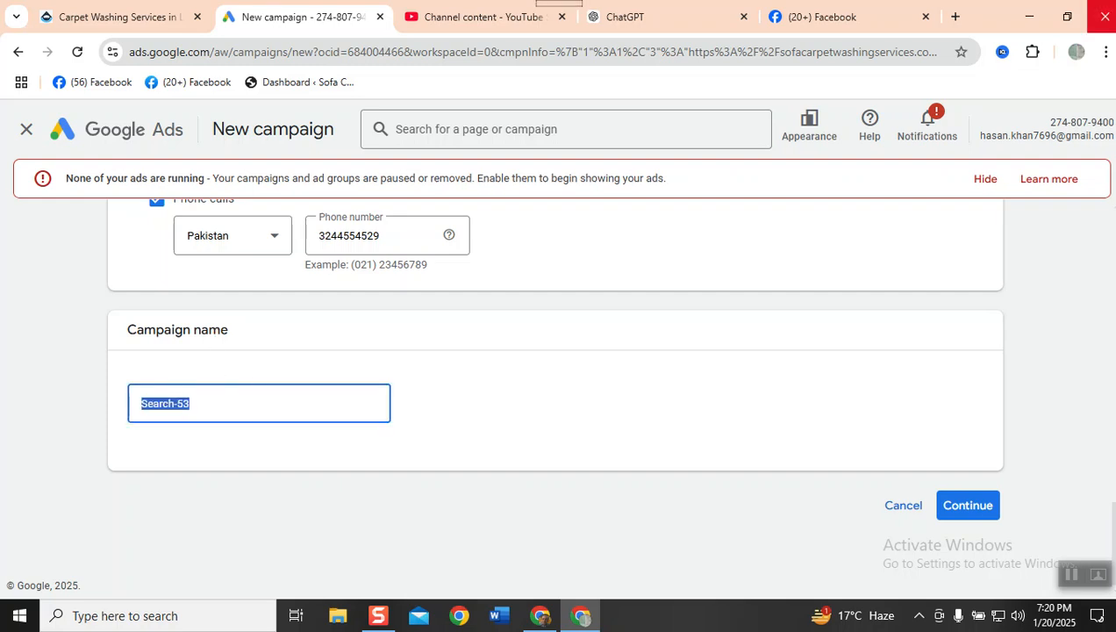
text(c)
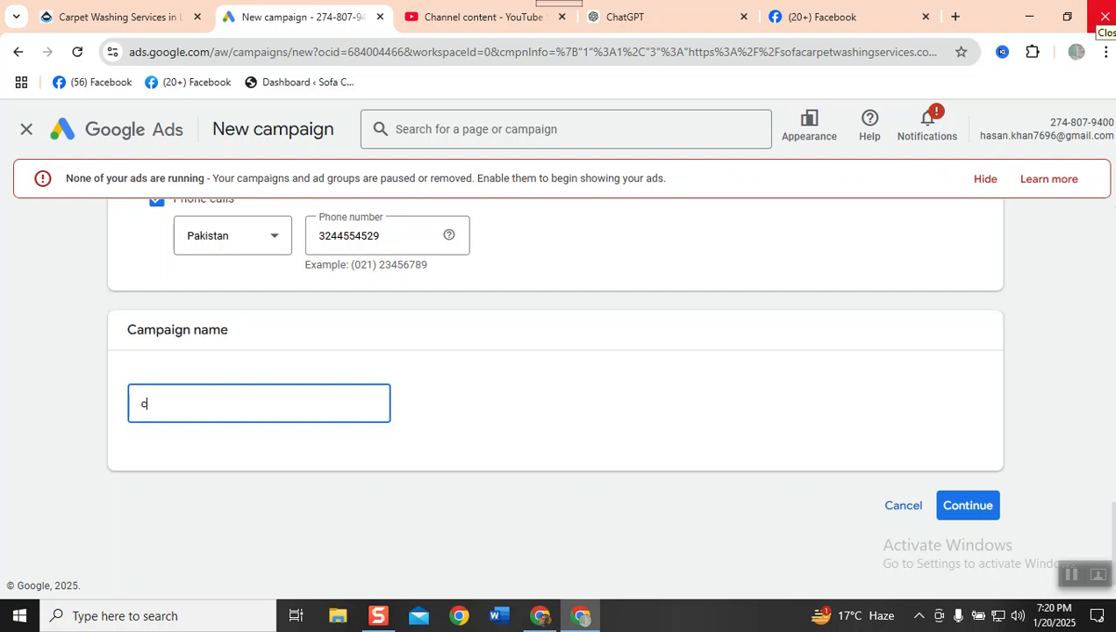
text(arpet washing Fe)
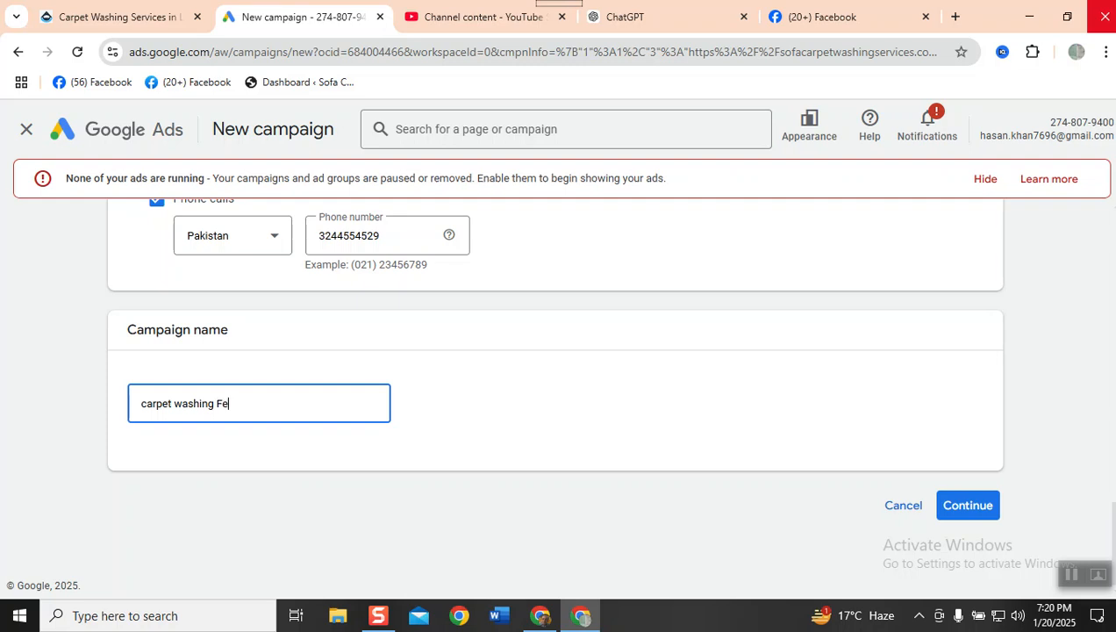
text(b24)
key(BackSpace)
text(5)
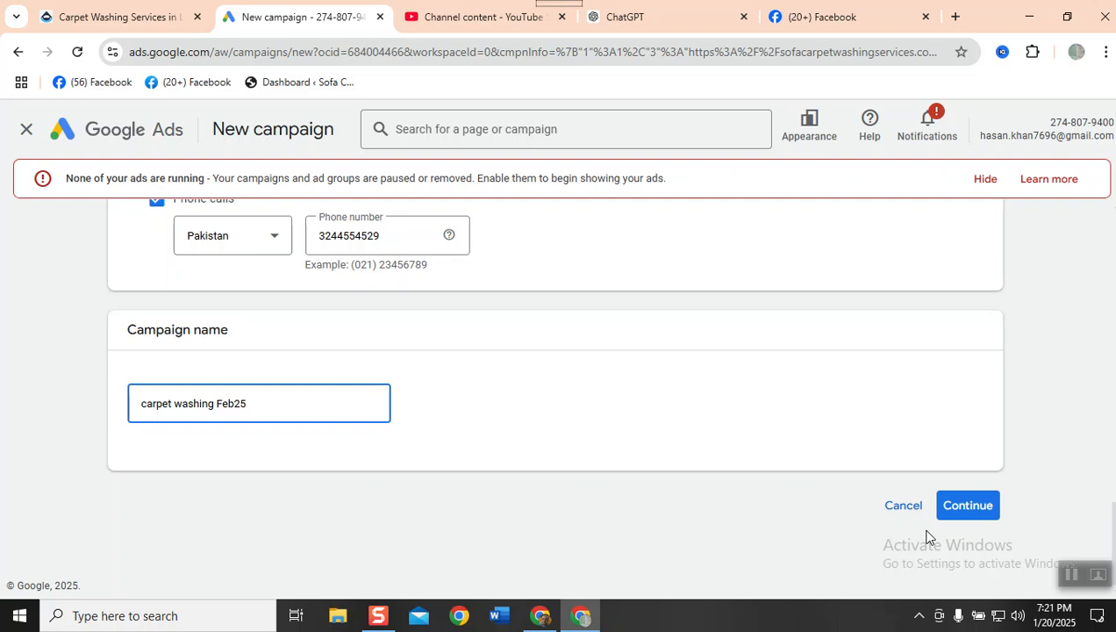
text(400)
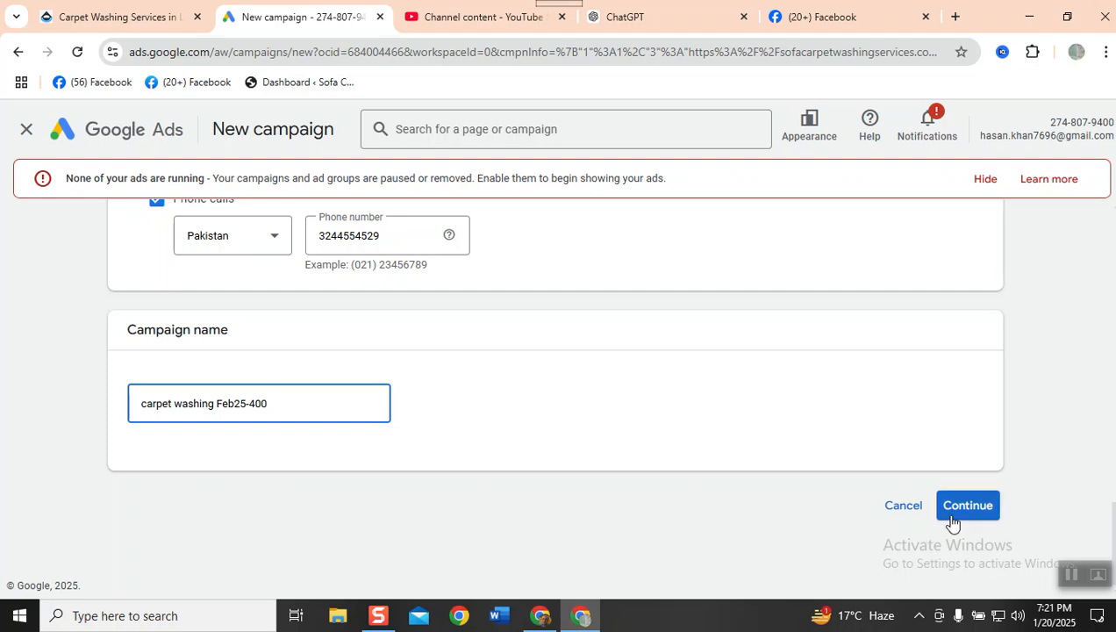
- Continue by starting a new campaign instead of finishing a saved draft, and hide the notice about ads not running
click(951, 522)
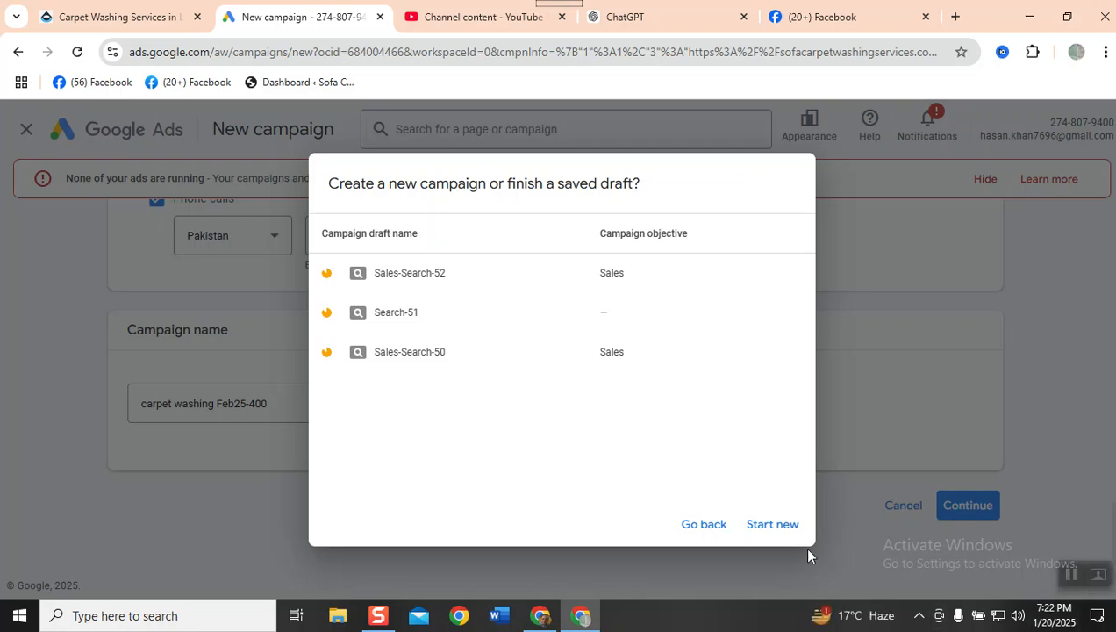
click(772, 525)
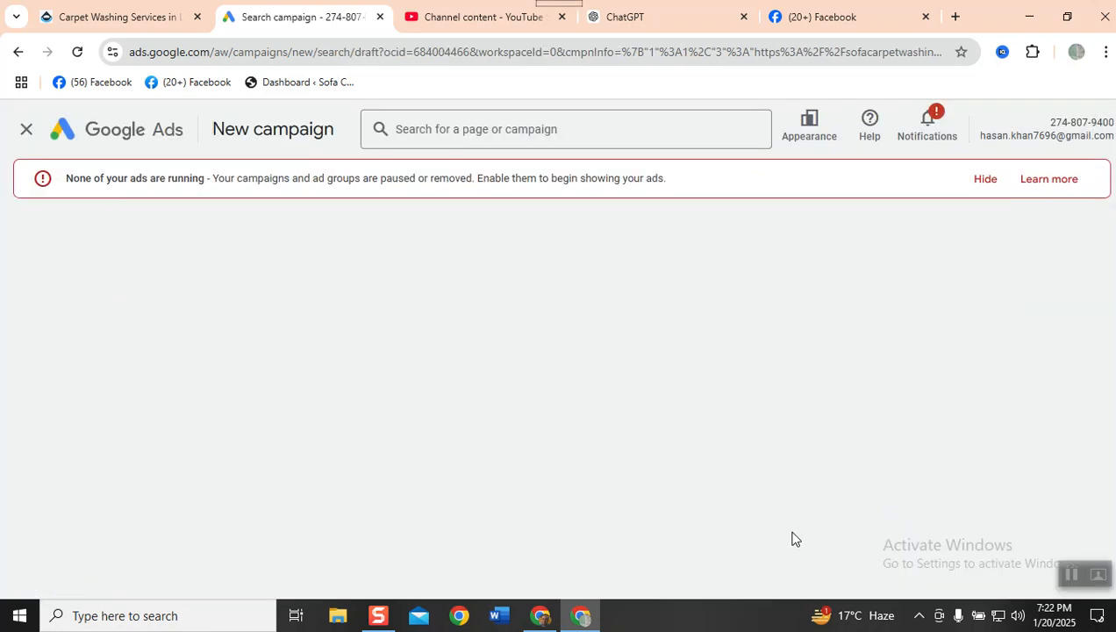
click(986, 181)
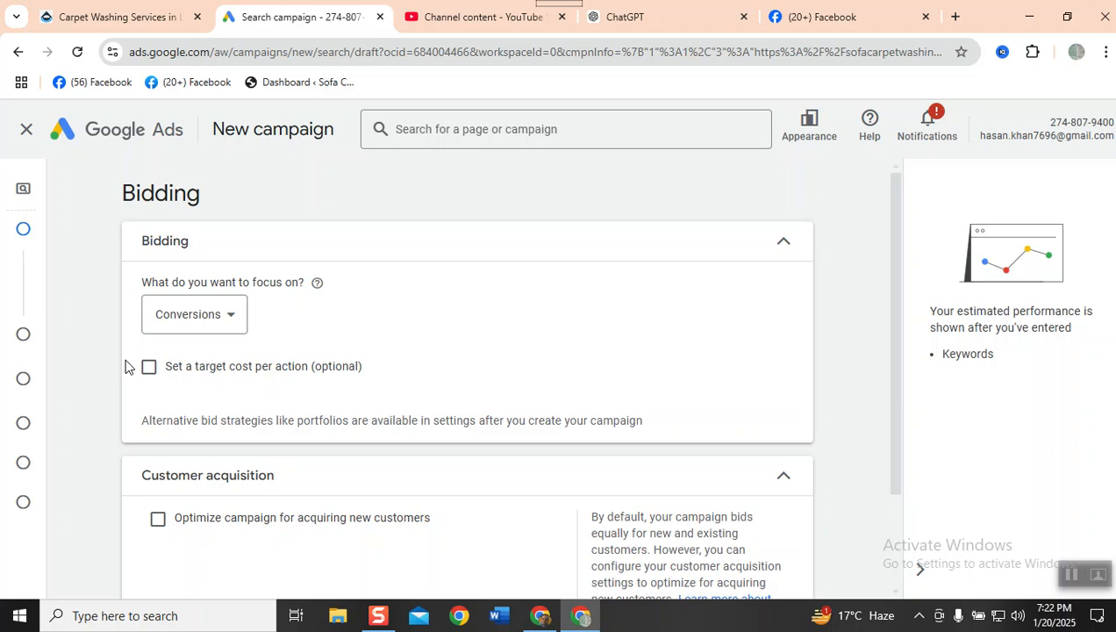
- Set the bidding focus to Clicks with a maximum cost-per-click bid limit of PKR 40
click(223, 314)
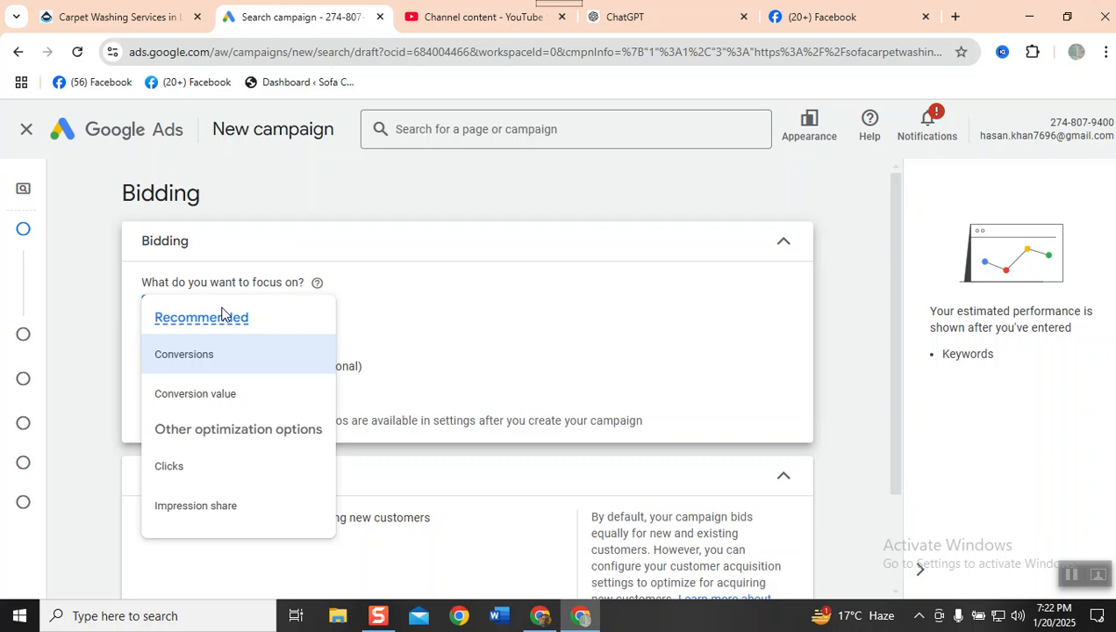
click(170, 468)
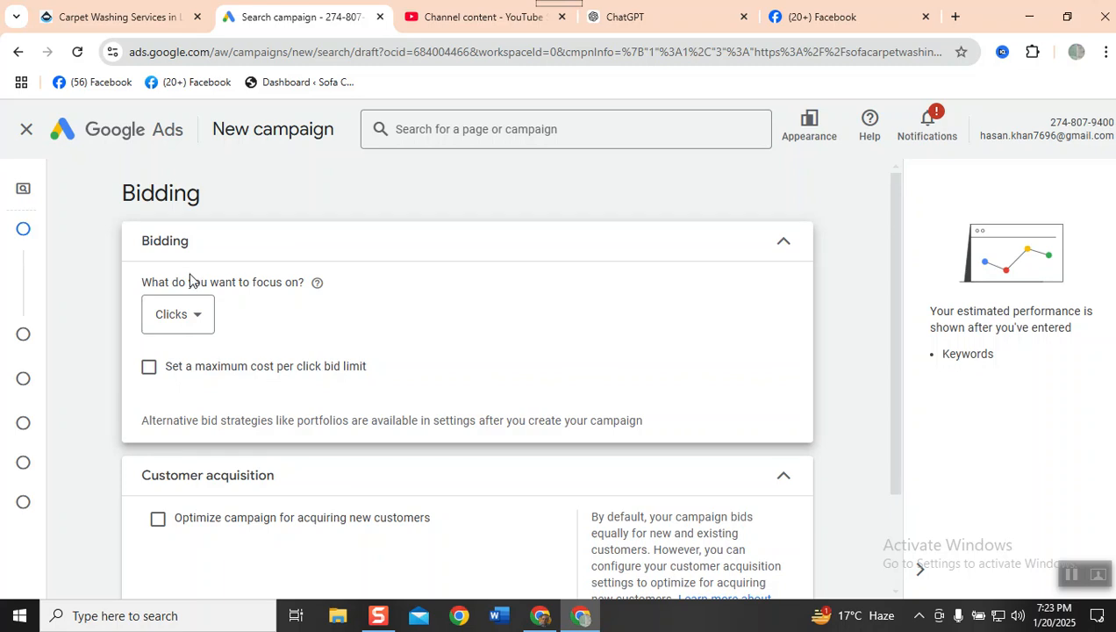
click(146, 376)
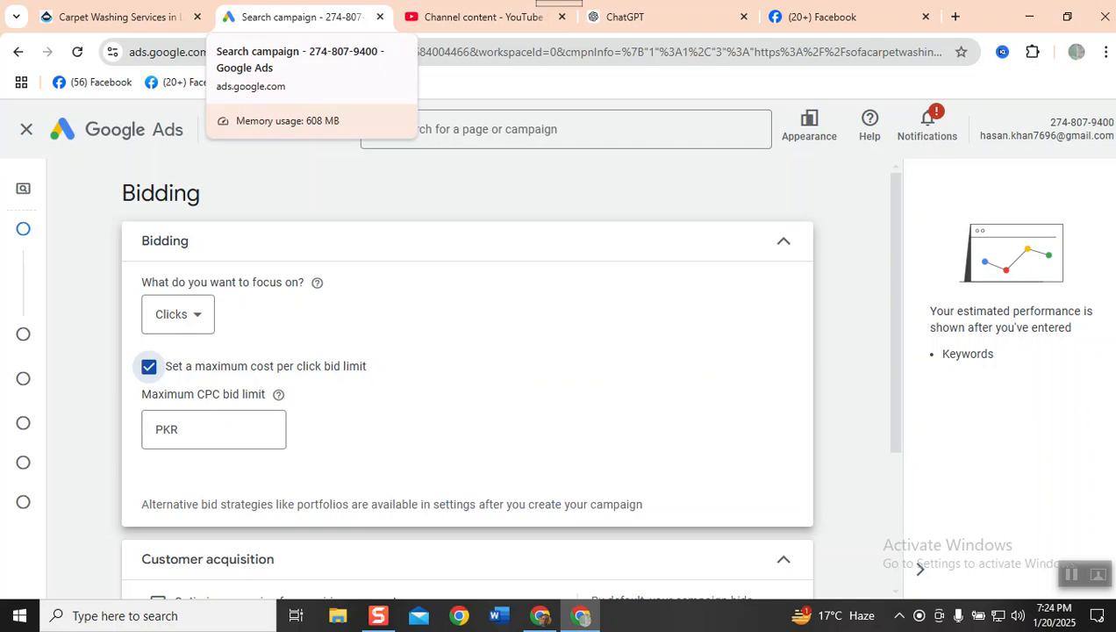
click(228, 425)
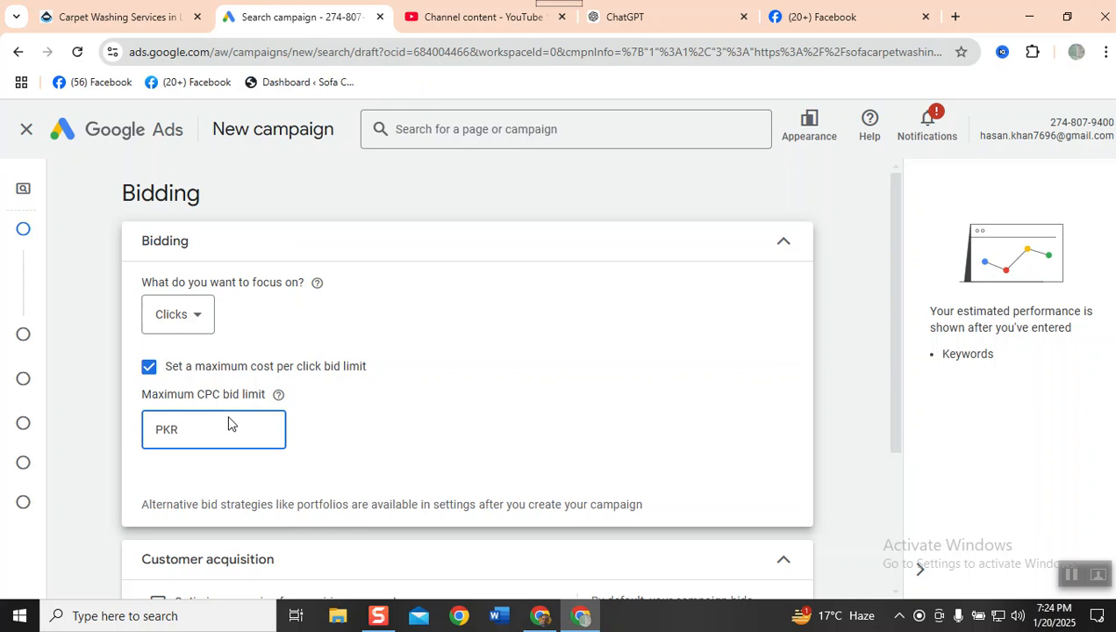
text(40)
scroll(231, 424, down, 2)
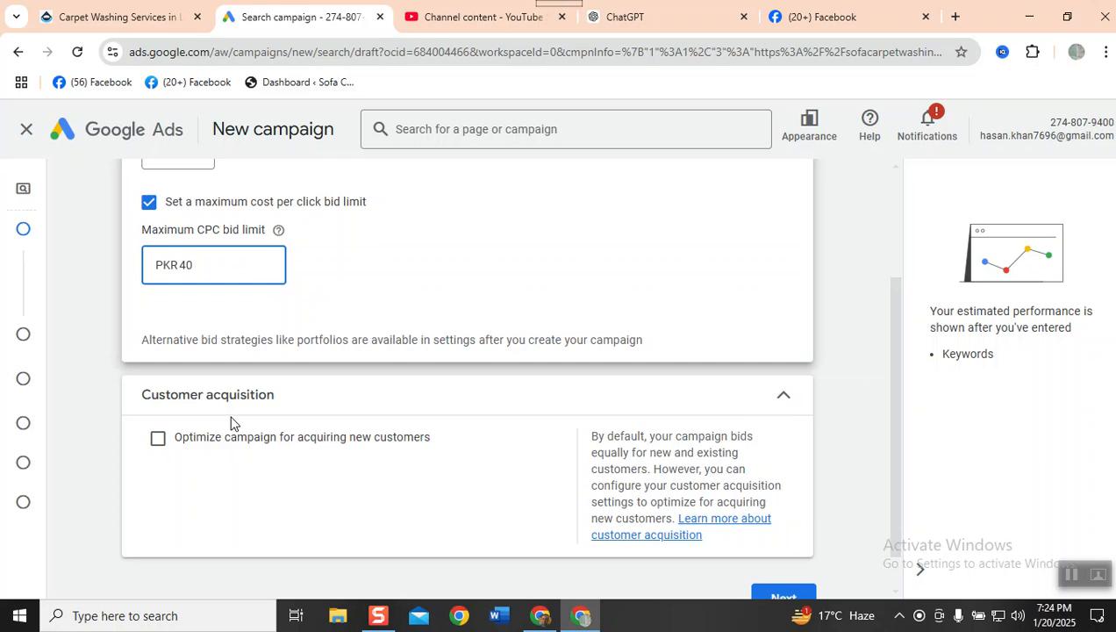
scroll(231, 423, up, 2)
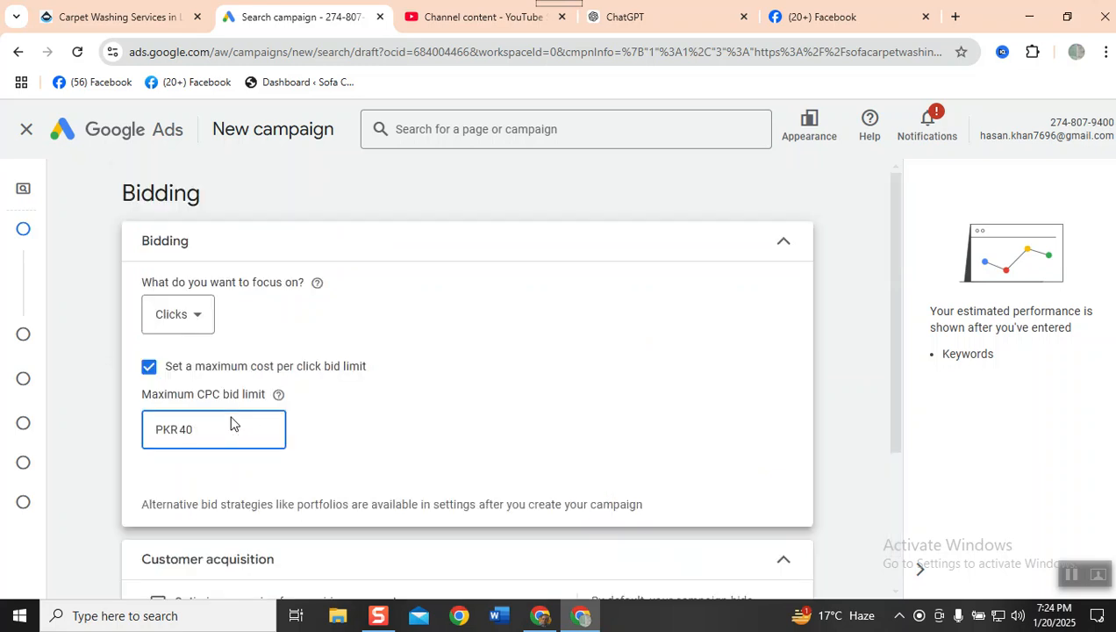
click(182, 325)
mouse_move(211, 338)
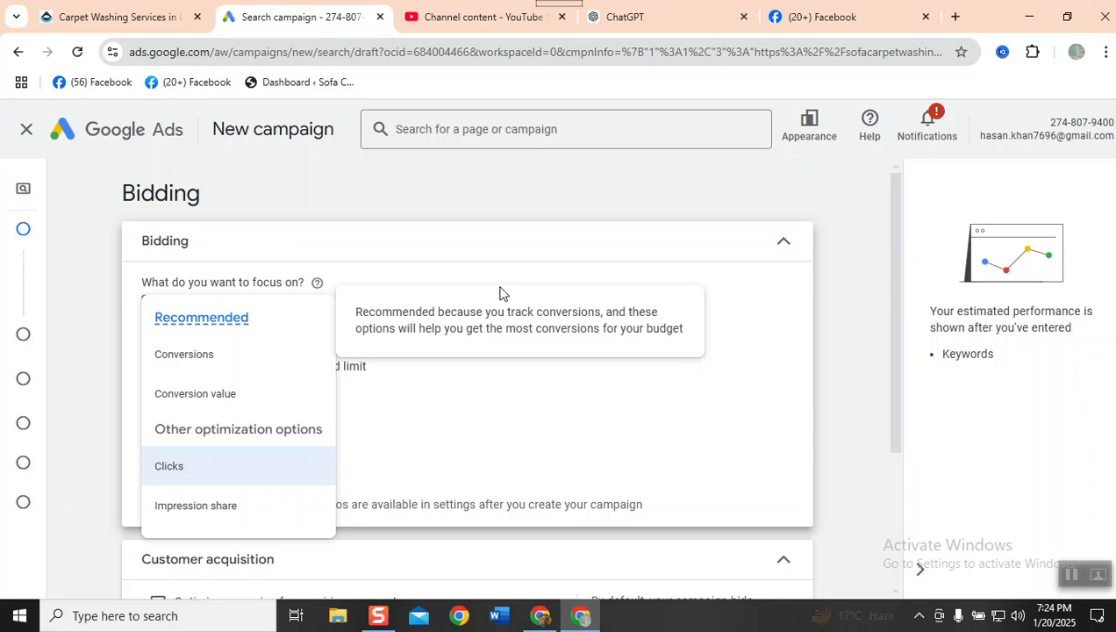
click(336, 356)
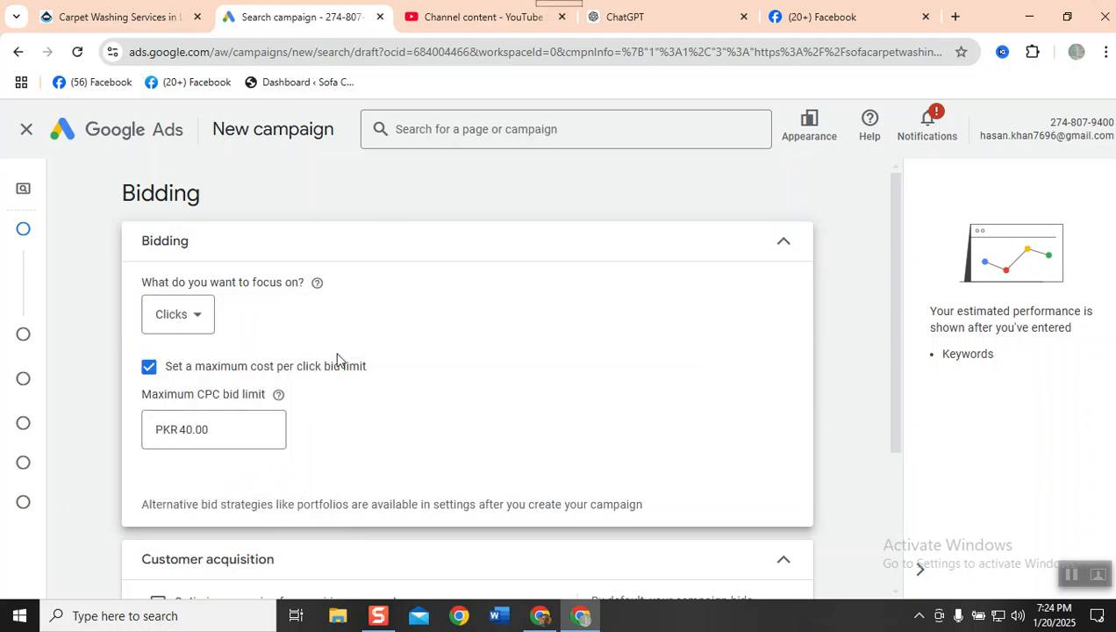
- Optimize the campaign for acquiring new customers, leave the recommended higher bid for new customers selected, and proceed to the campaign settings
scroll(336, 377, down, 2)
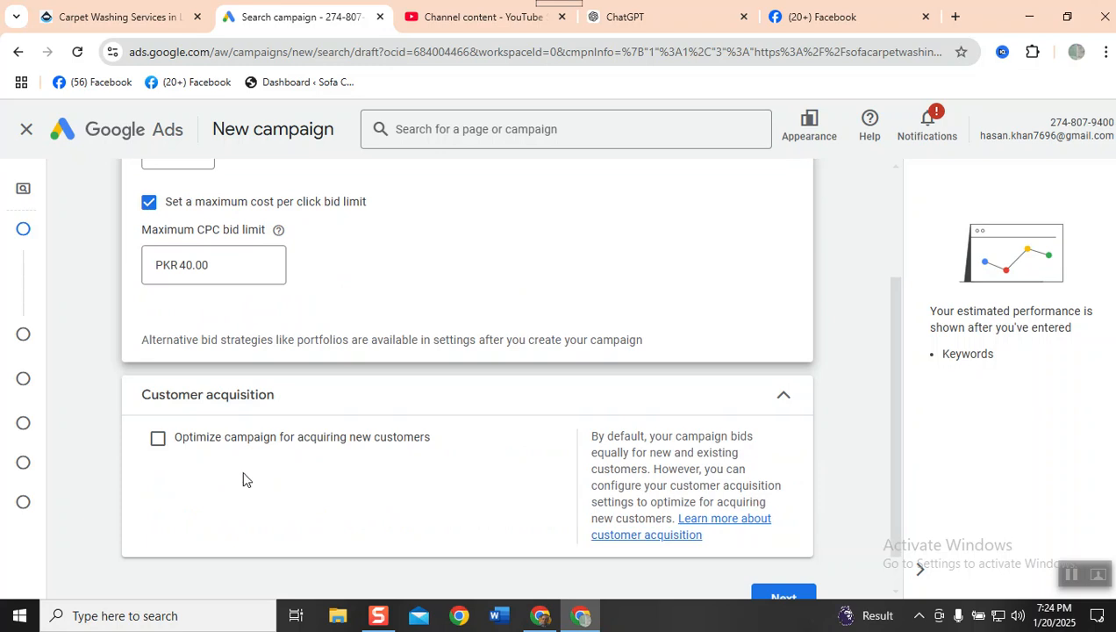
click(233, 447)
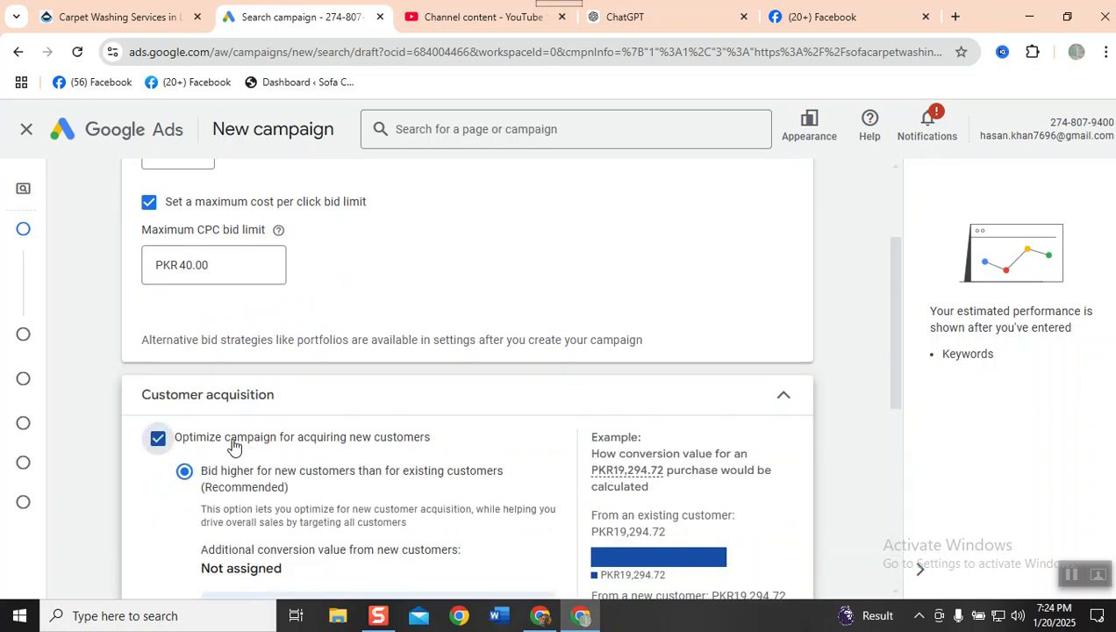
scroll(233, 447, down, 2)
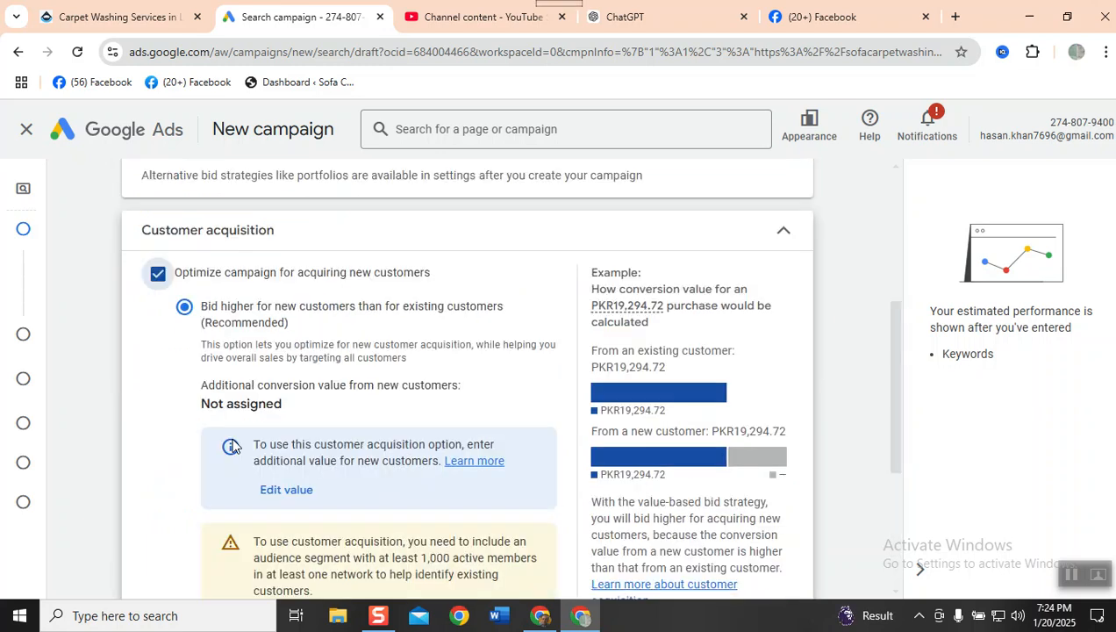
scroll(233, 446, down, 2)
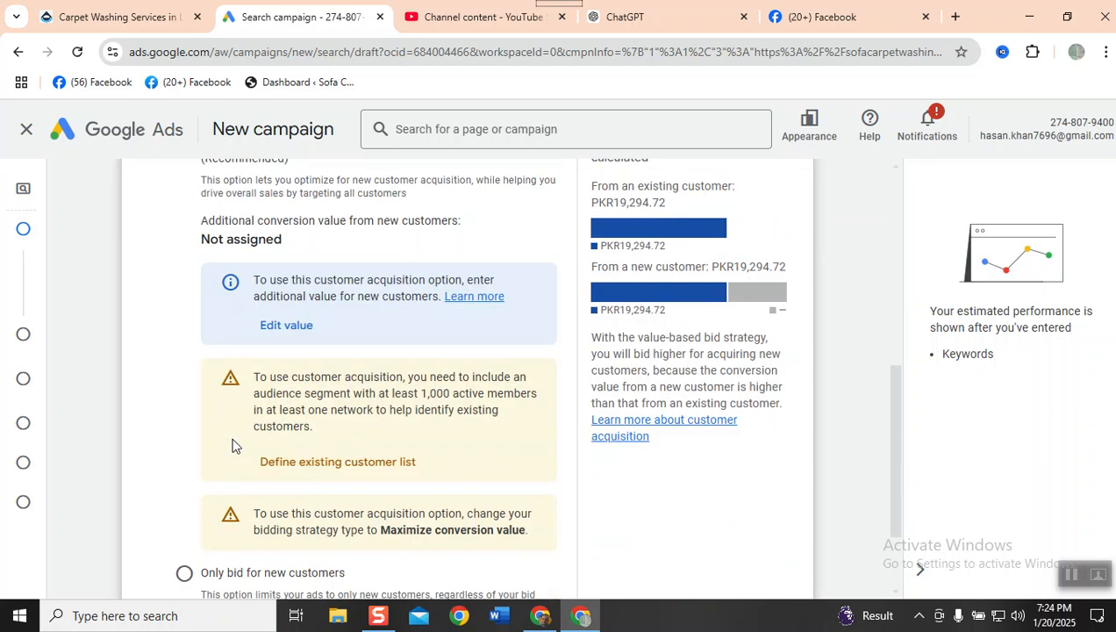
scroll(231, 445, down, 2)
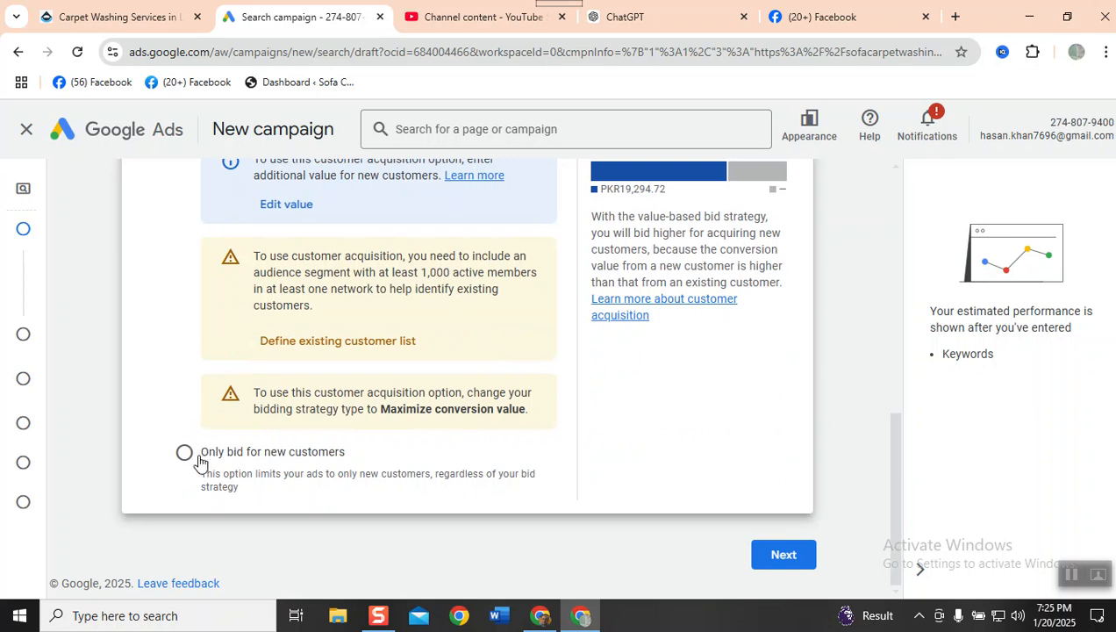
scroll(198, 460, up, 2)
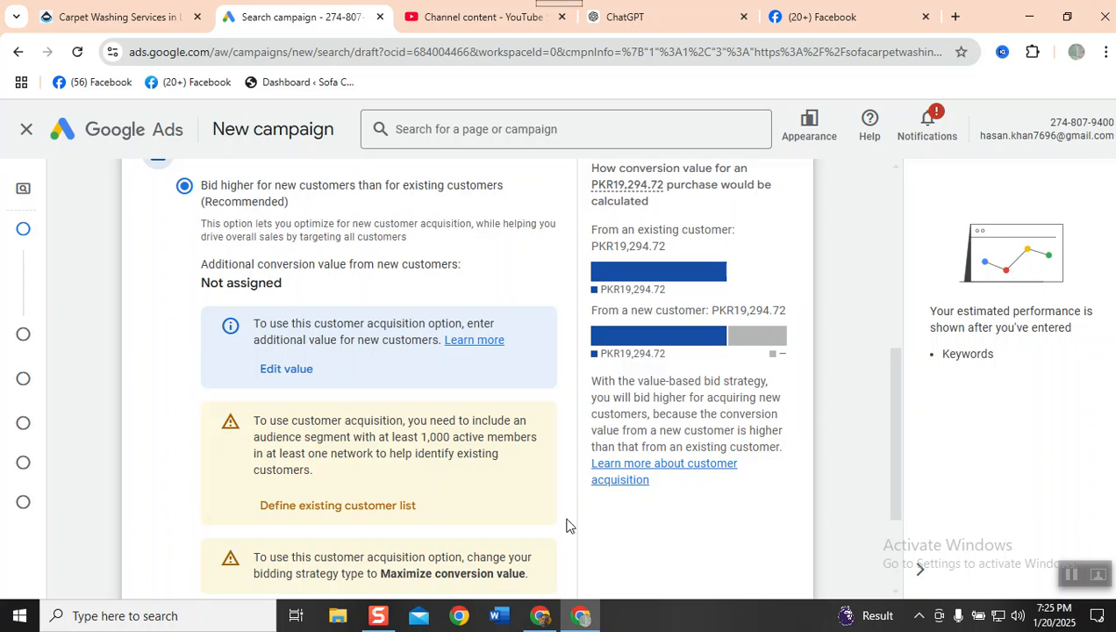
scroll(567, 524, down, 1)
scroll(333, 531, down, 1)
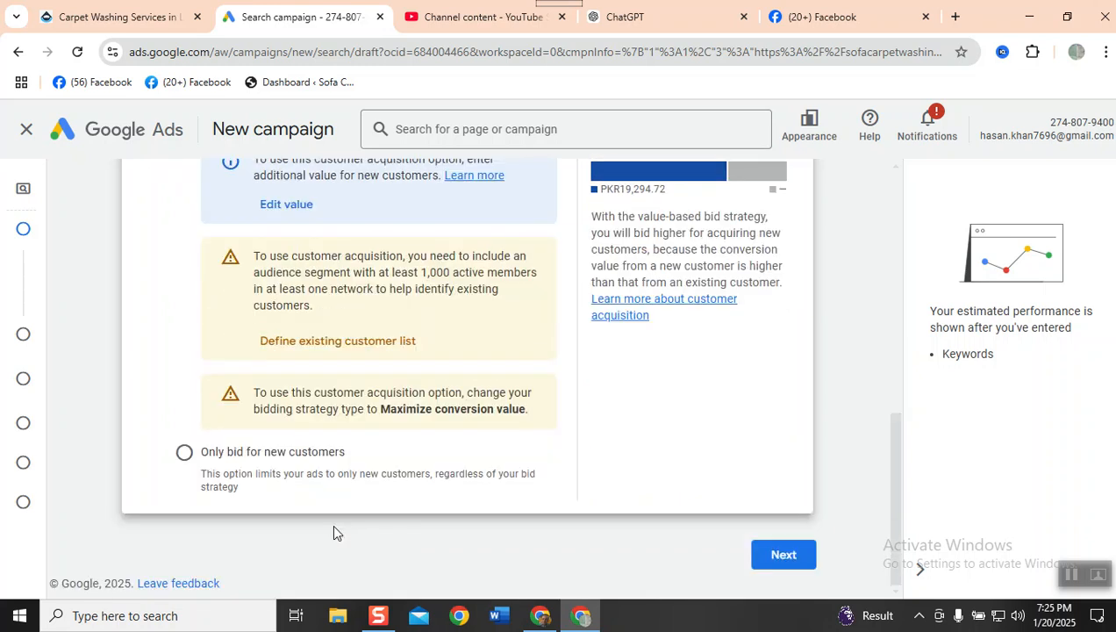
click(789, 555)
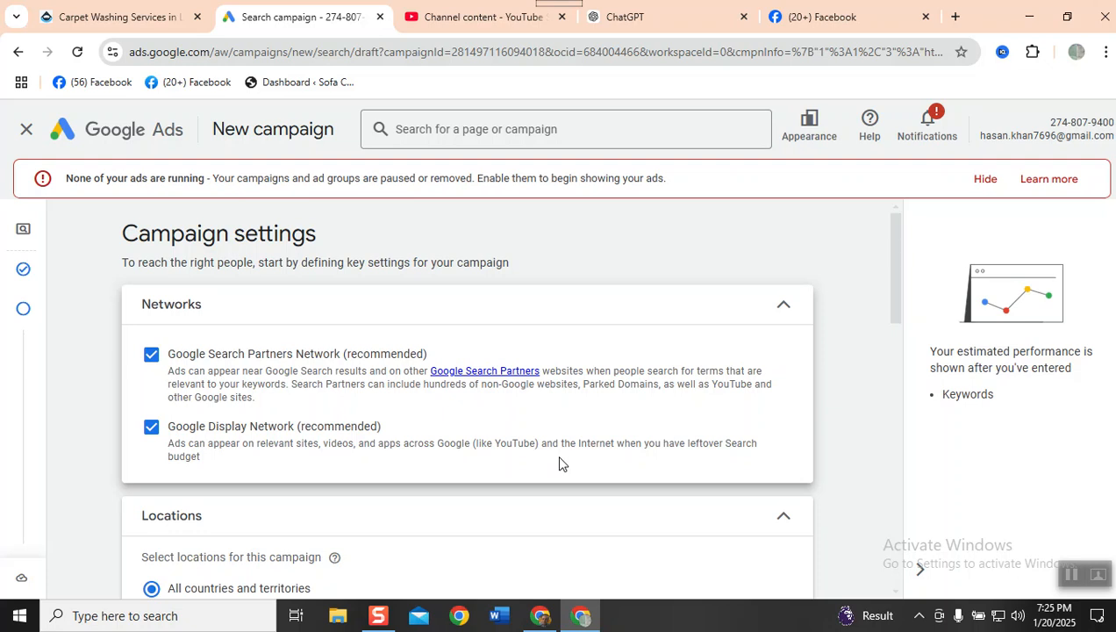
- Search Google for "google search partners nework" in a new browser tab
click(954, 18)
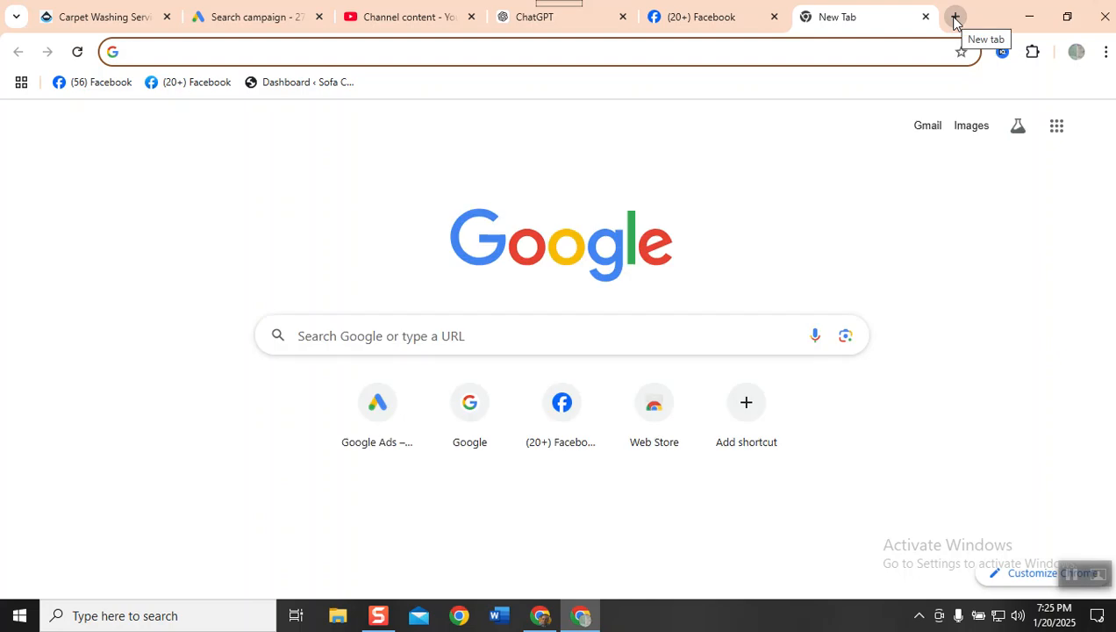
text(google )
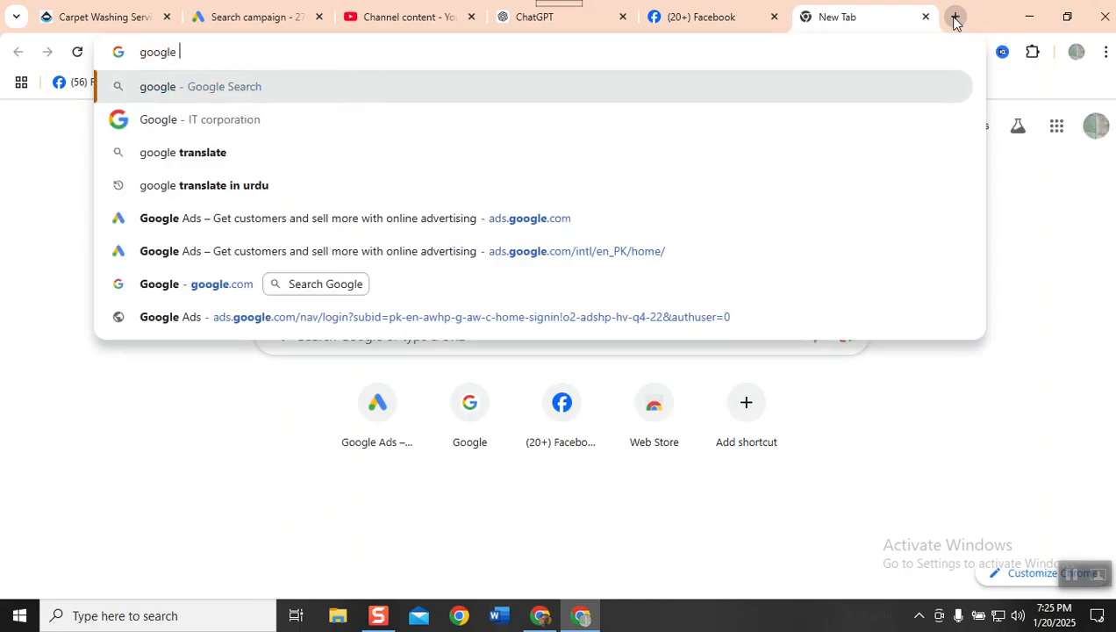
text(search pa)
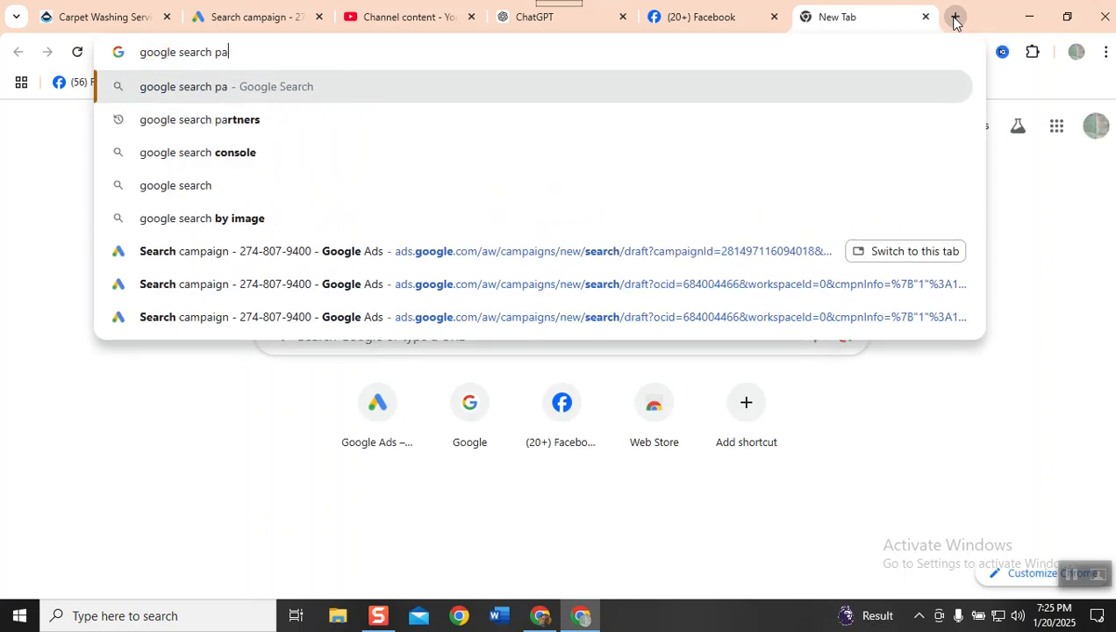
text(rtners n)
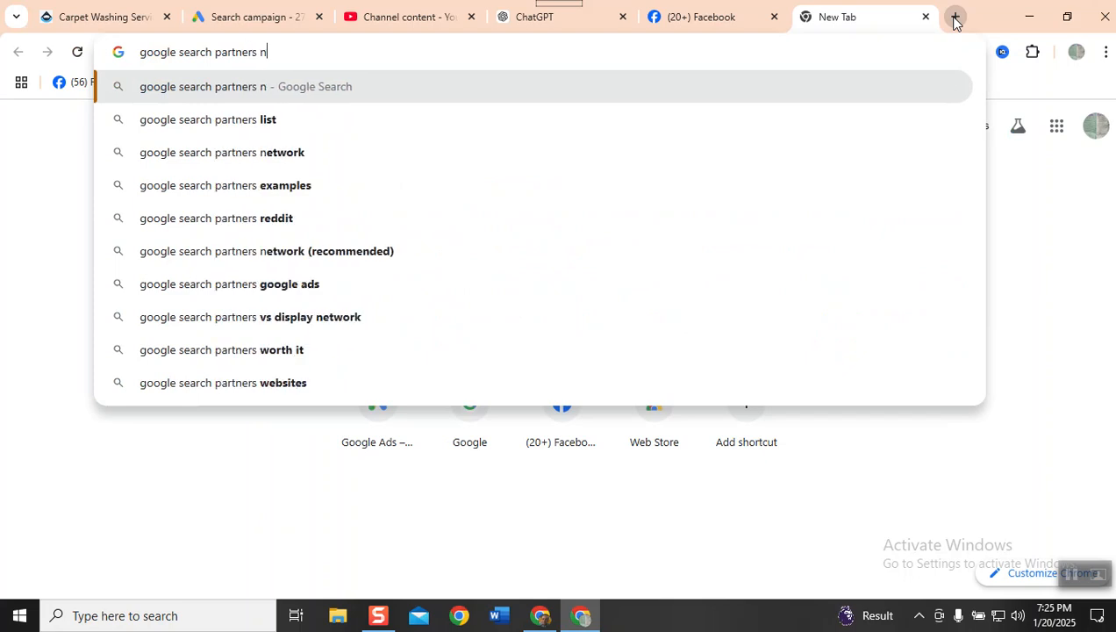
text(ework)
key(Return)
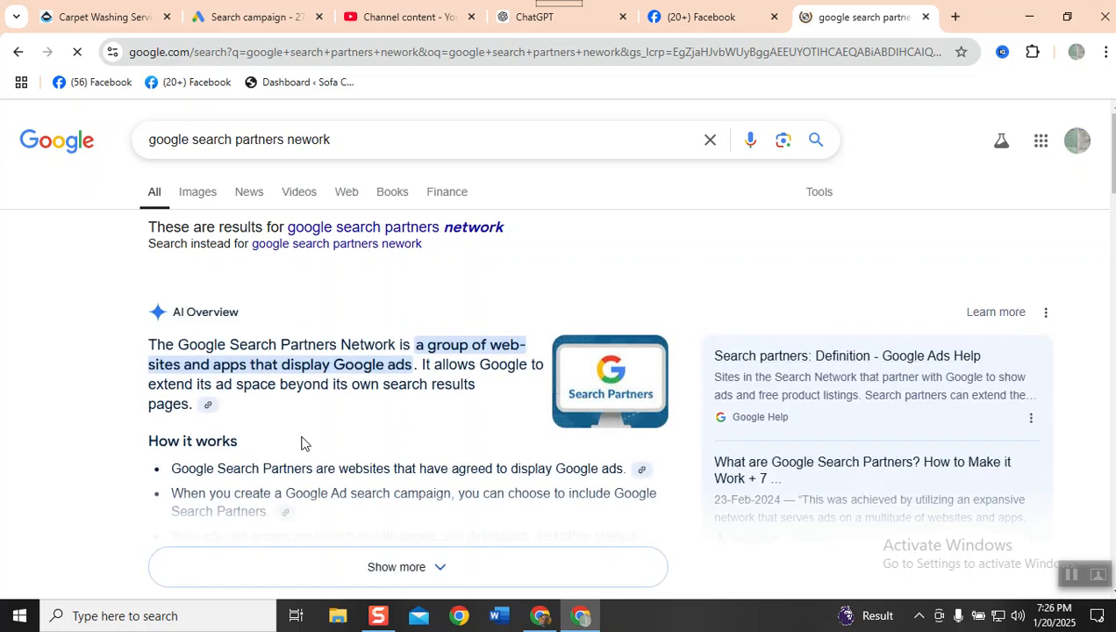
- Review the search results on the Google Search Partners Network, including the answer to "What are Google Search partner networks?"
scroll(262, 446, down, 3)
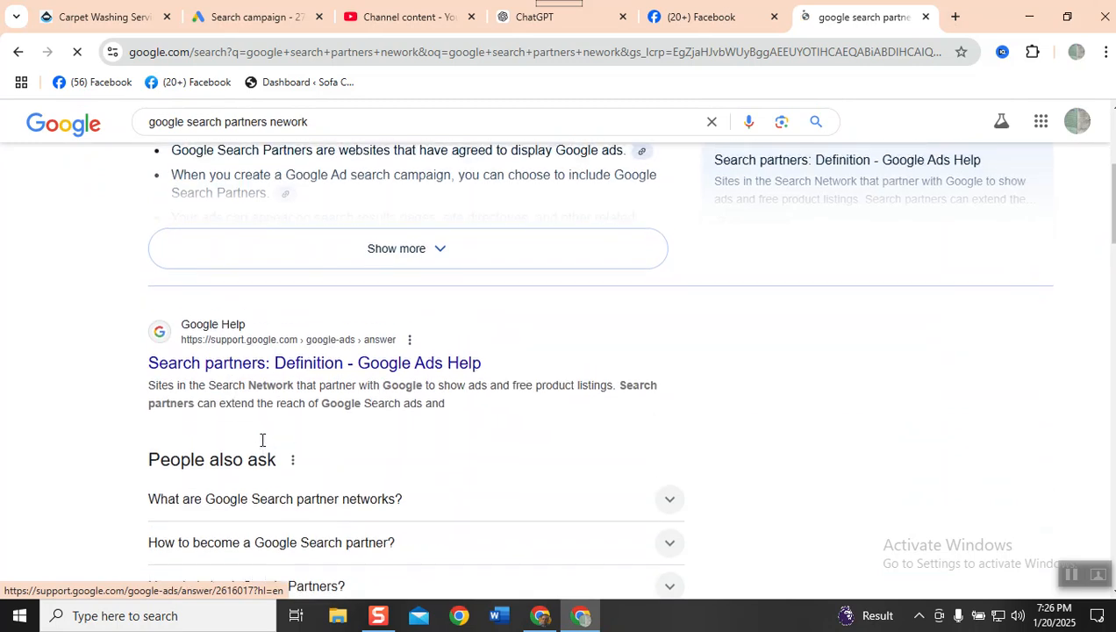
scroll(262, 441, up, 1)
scroll(264, 450, down, 2)
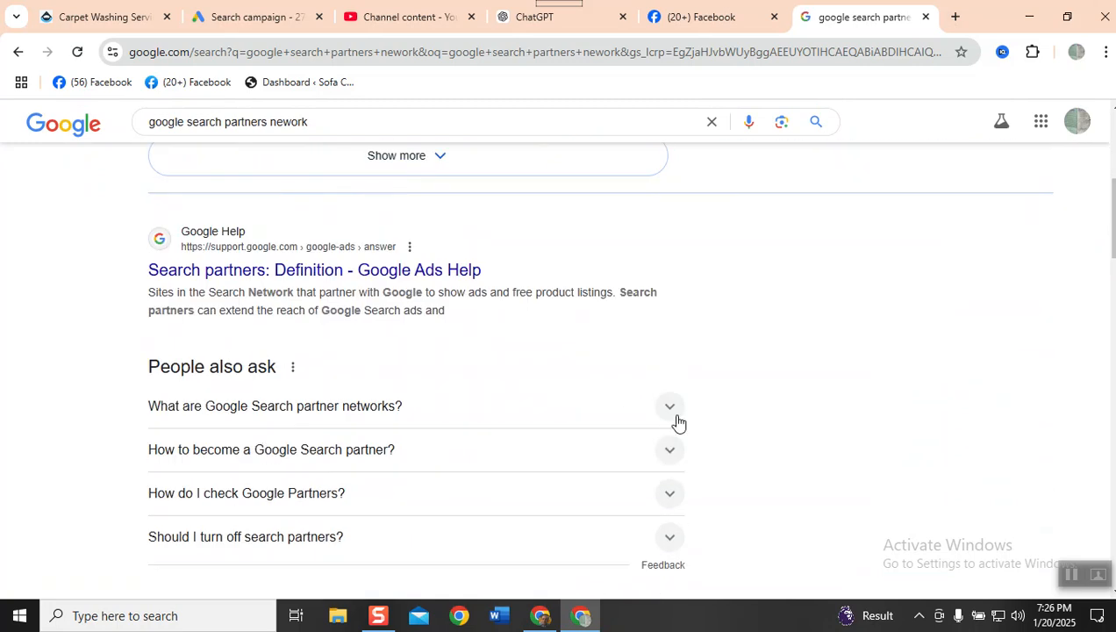
click(671, 412)
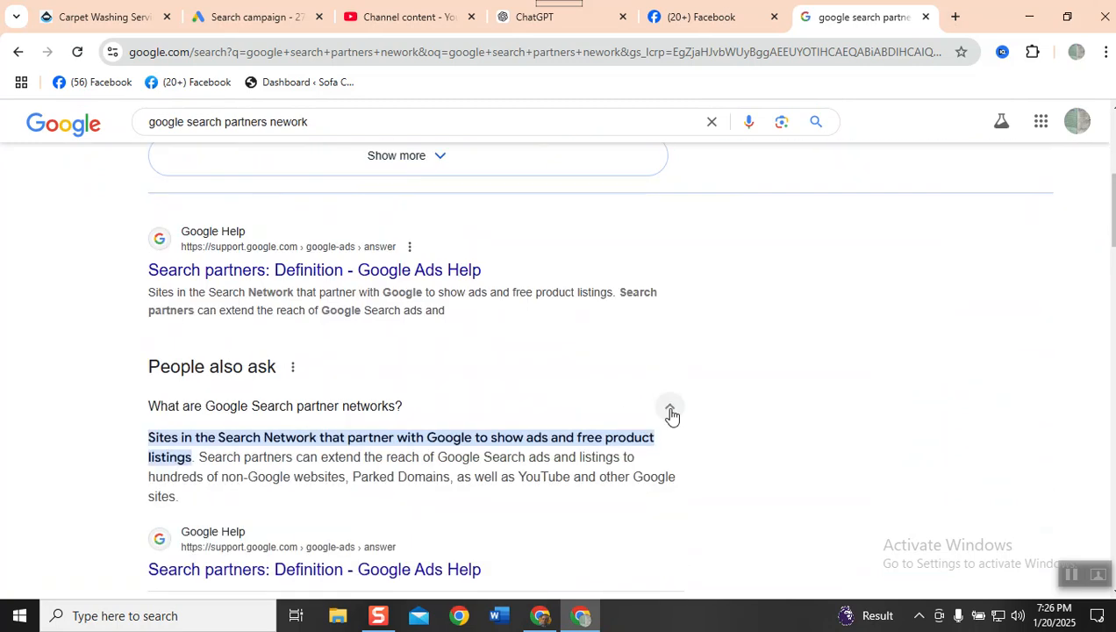
scroll(671, 415, down, 1)
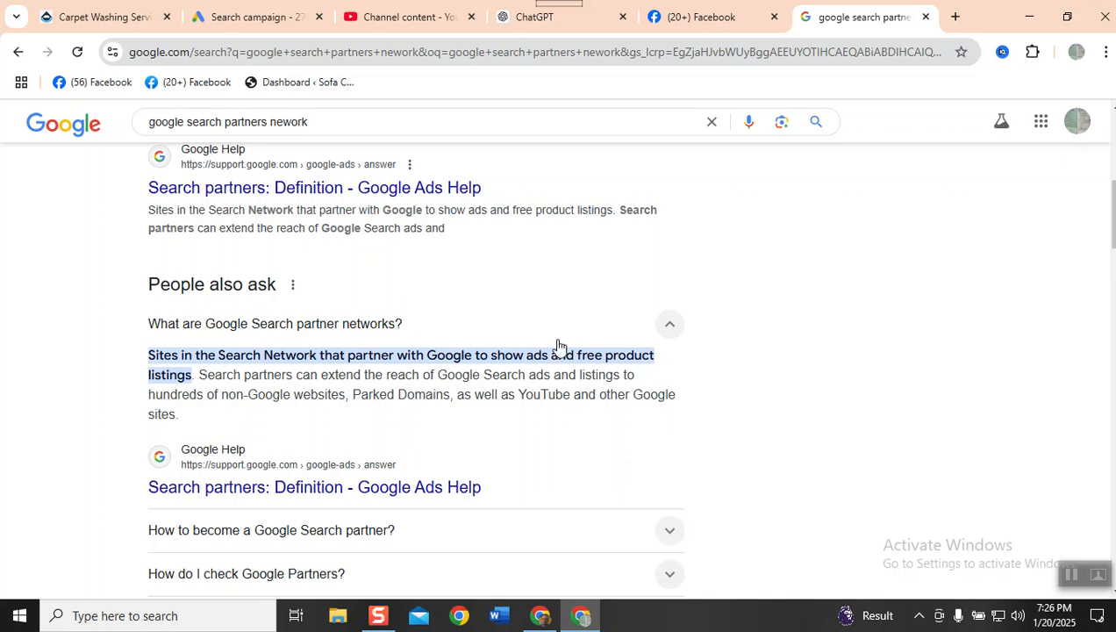
scroll(557, 346, down, 3)
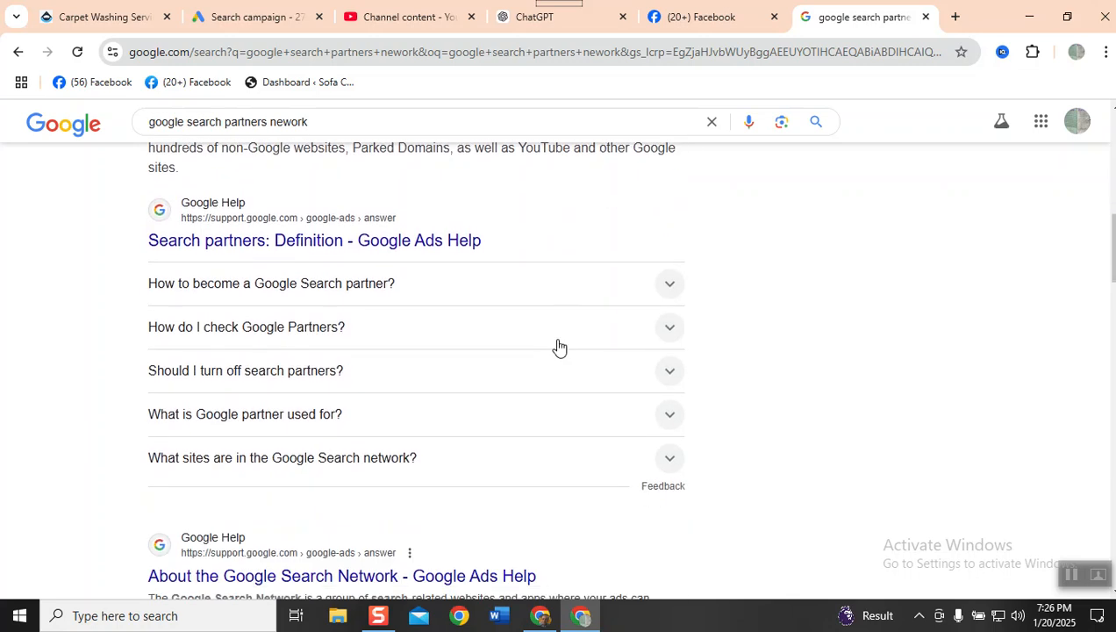
scroll(558, 346, up, 5)
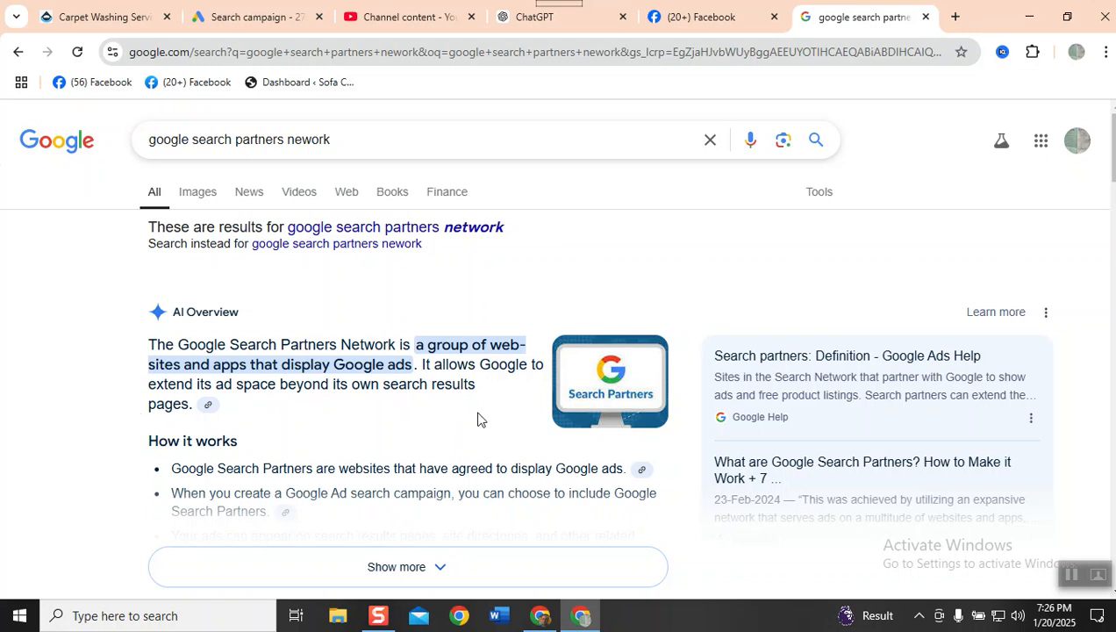
scroll(471, 430, down, 1)
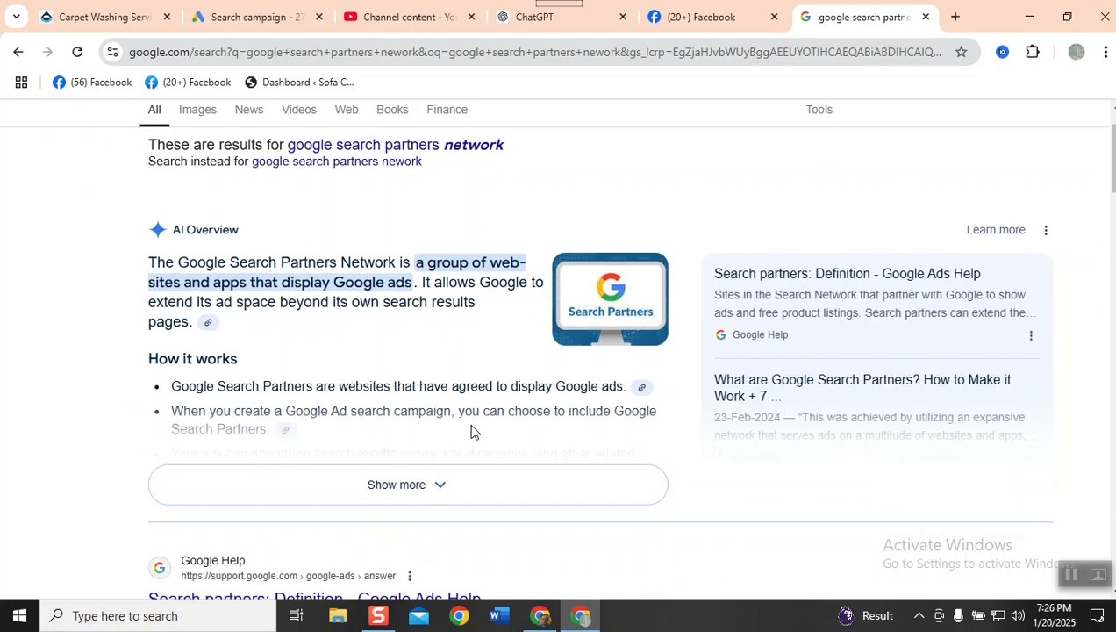
scroll(219, 222, up, 1)
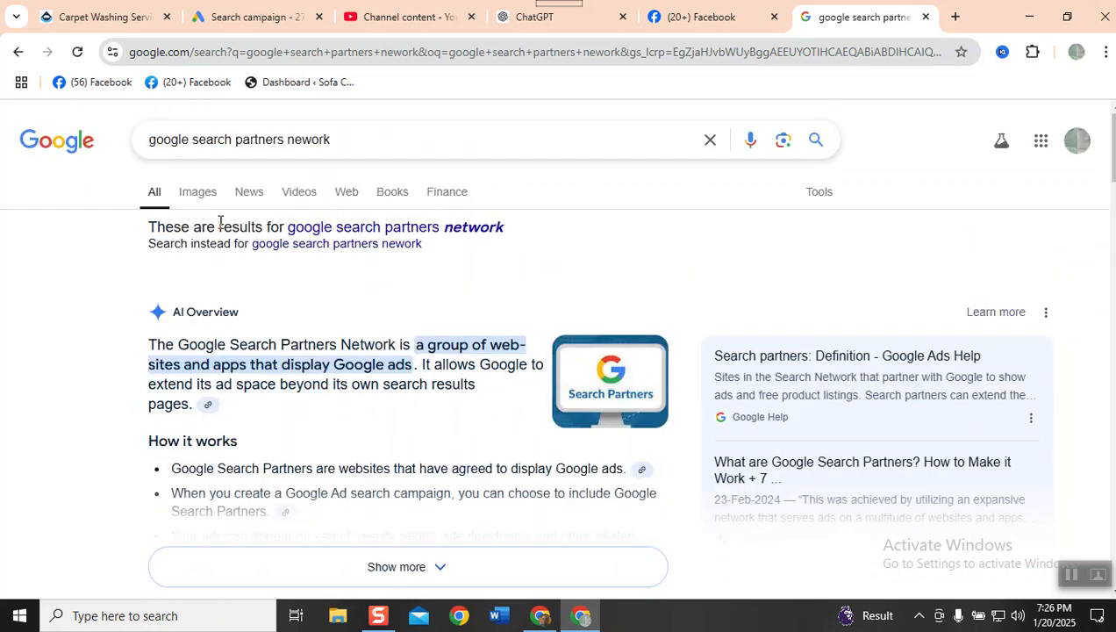
- Search Google for "list names of google search partners nework"
click(150, 140)
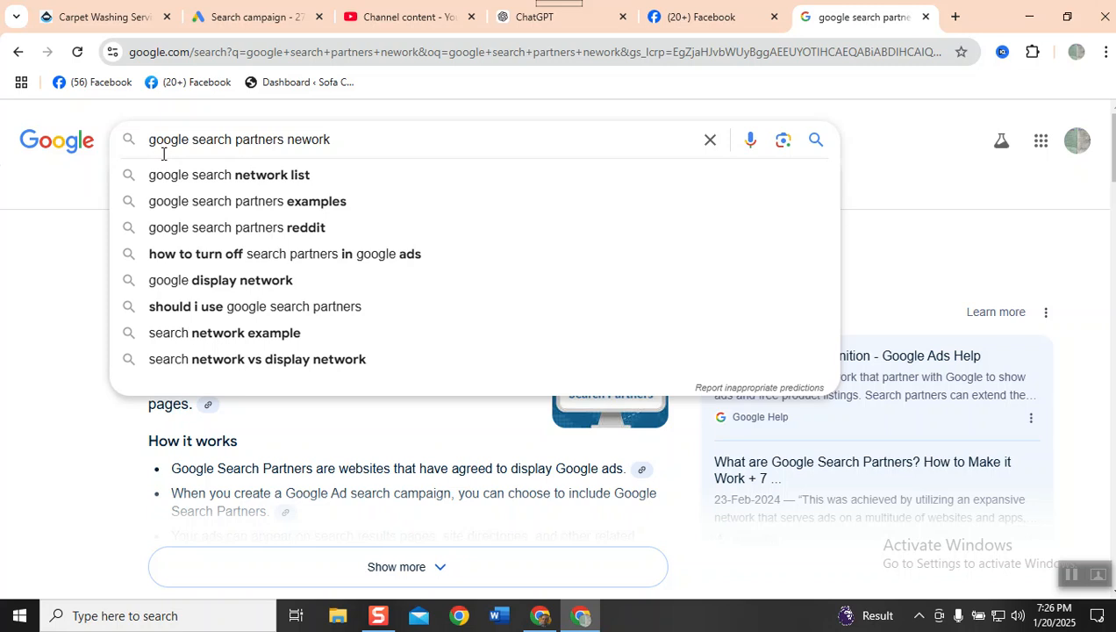
text(list n)
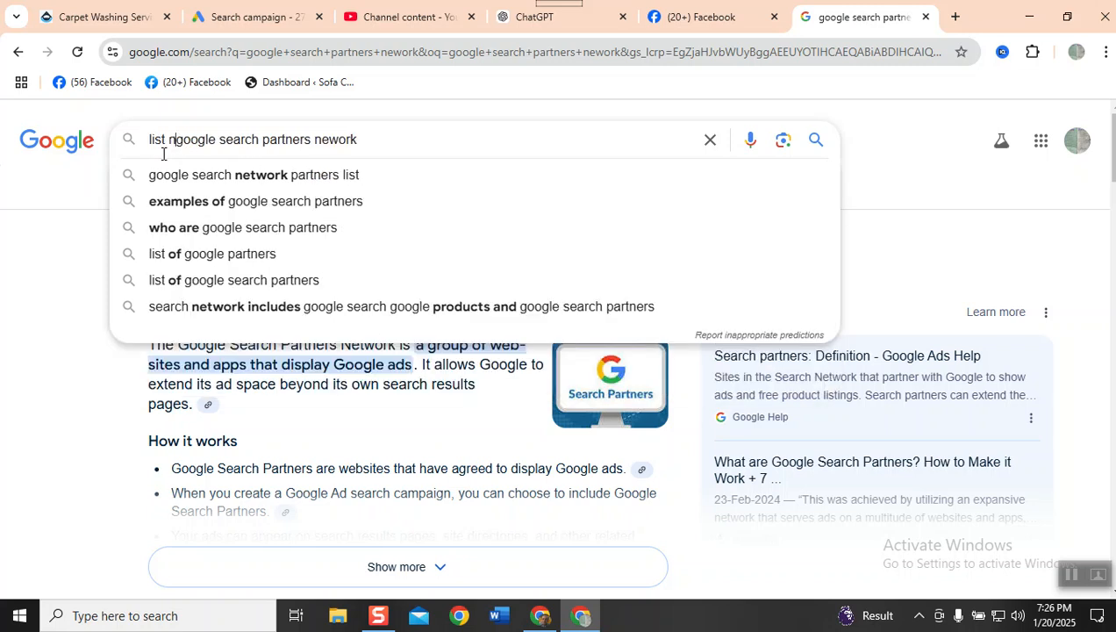
text(ames o)
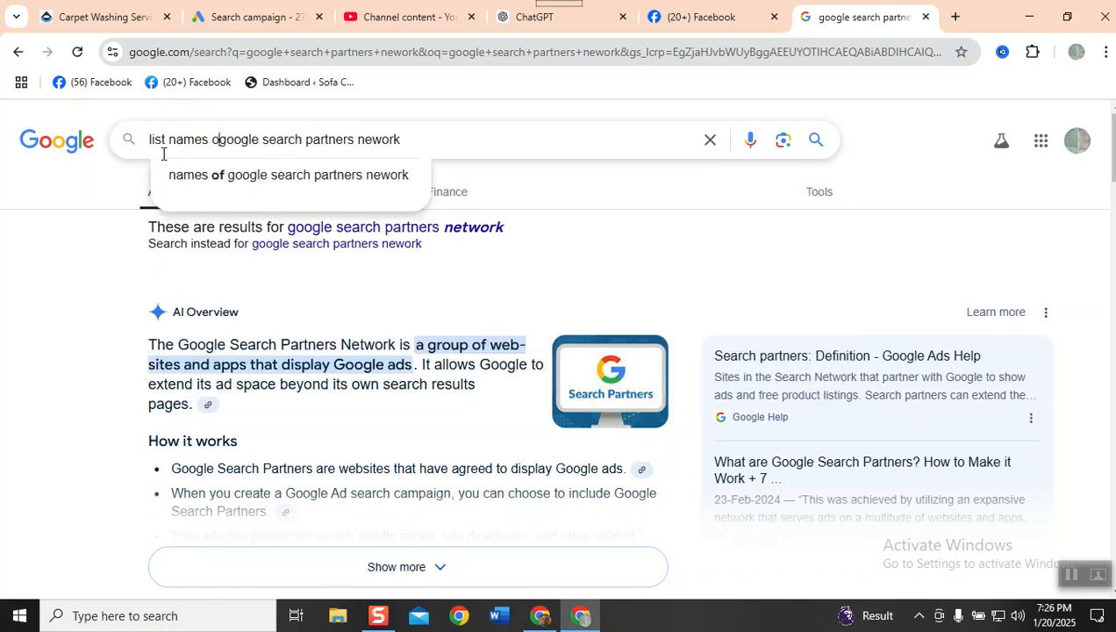
text(f)
key(Return)
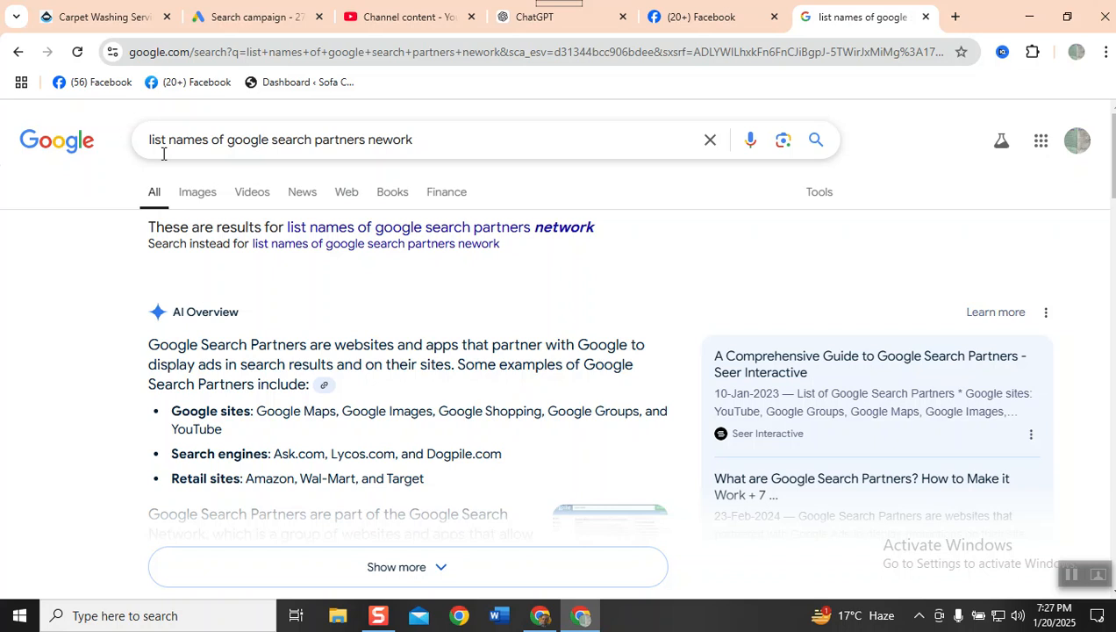
- Return to the Google Ads campaign draft and exclude the Google Display Network, keeping the Google Search Partners Network enabled
click(255, 17)
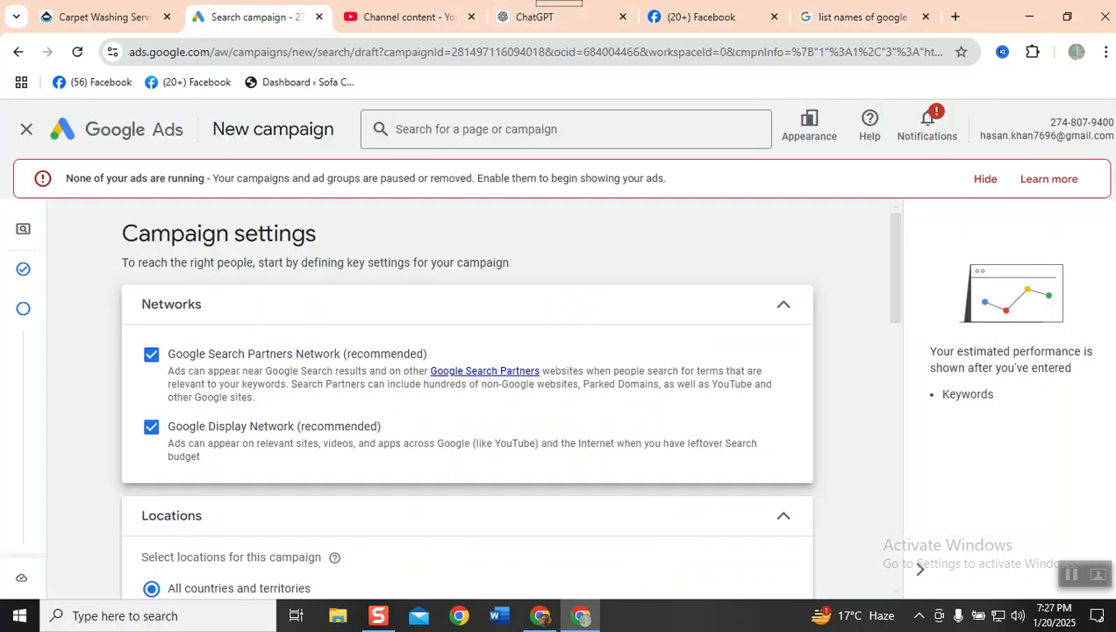
scroll(393, 364, down, 2)
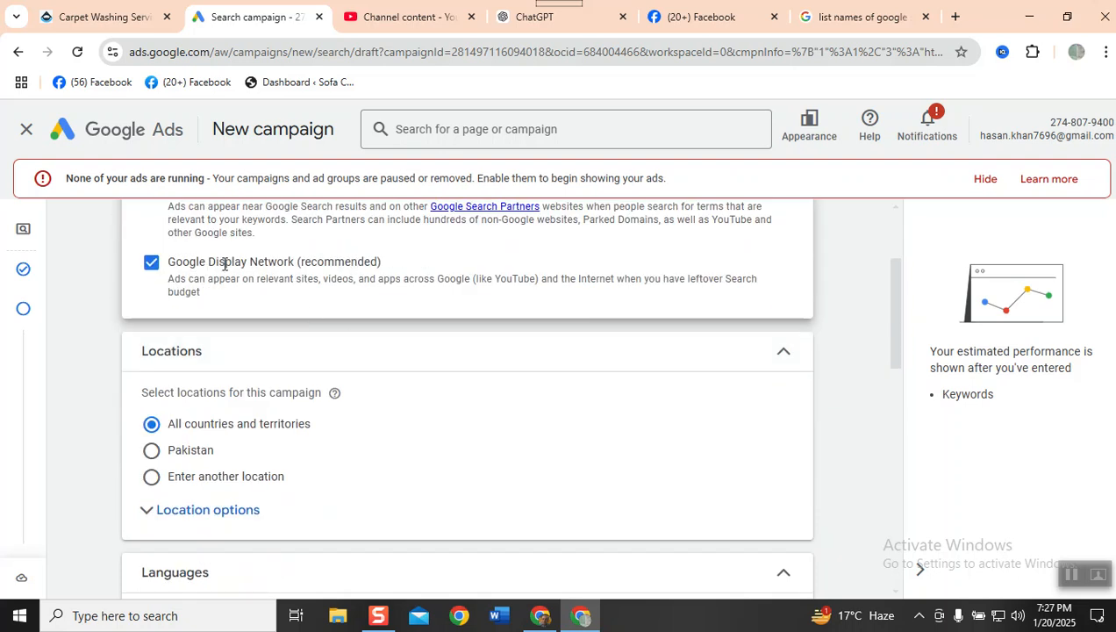
click(148, 273)
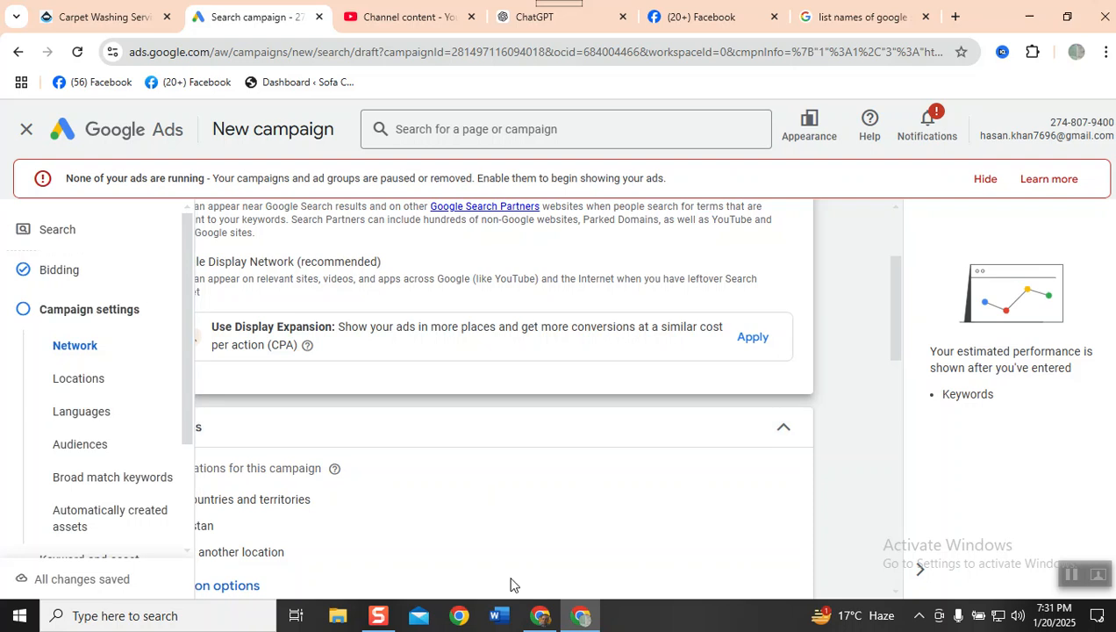
scroll(331, 389, up, 2)
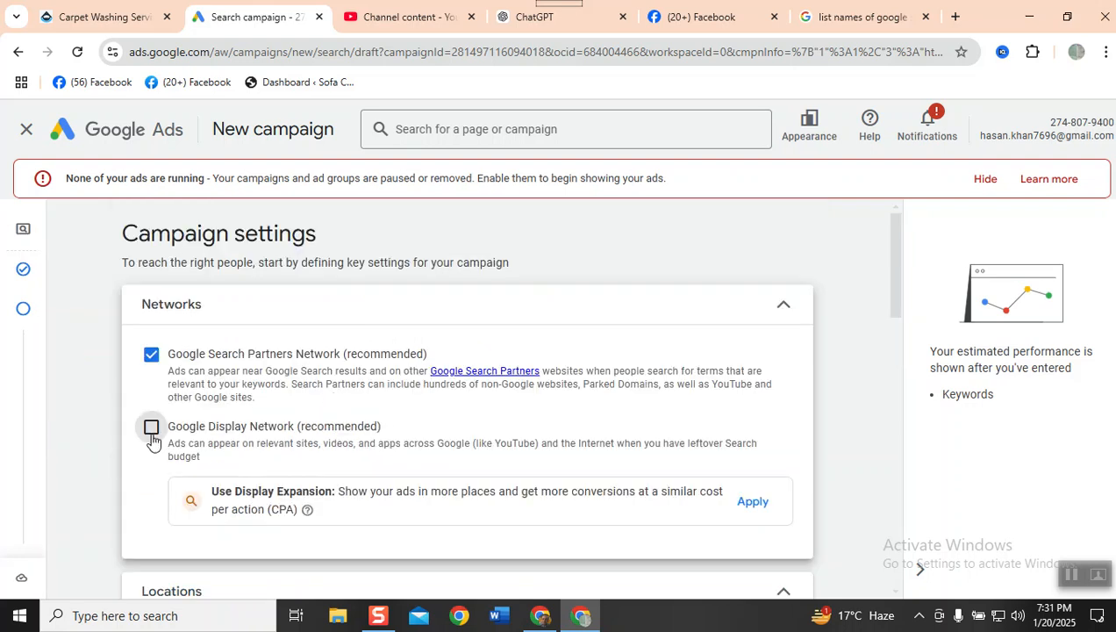
- Choose to enter another location for the campaign and open the advanced location search
scroll(152, 441, down, 3)
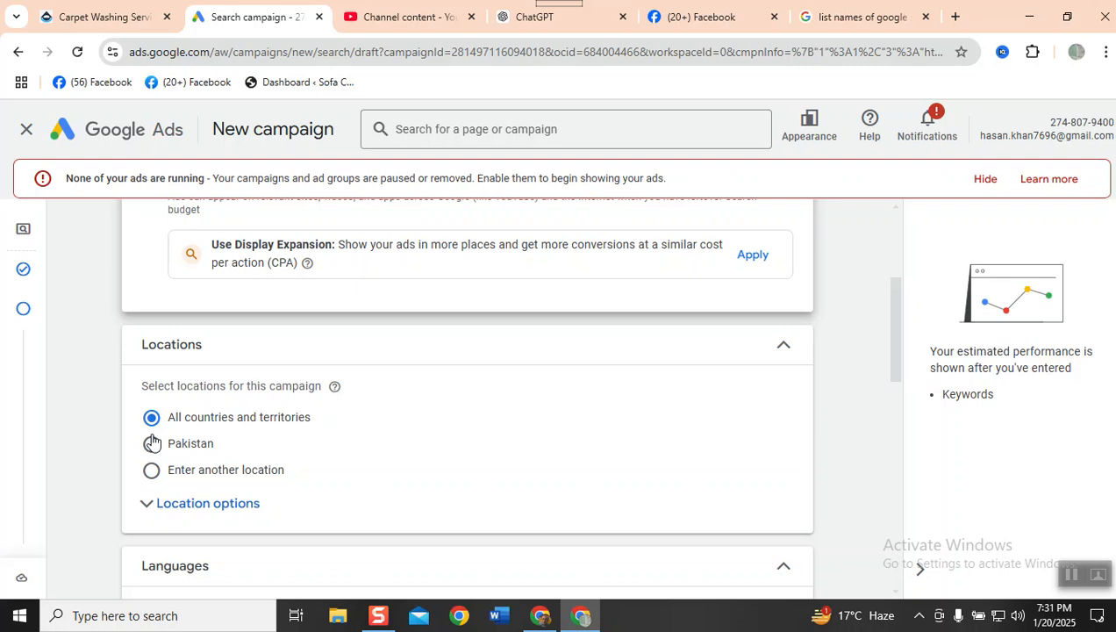
click(197, 471)
scroll(510, 421, down, 1)
scroll(510, 421, down, 1)
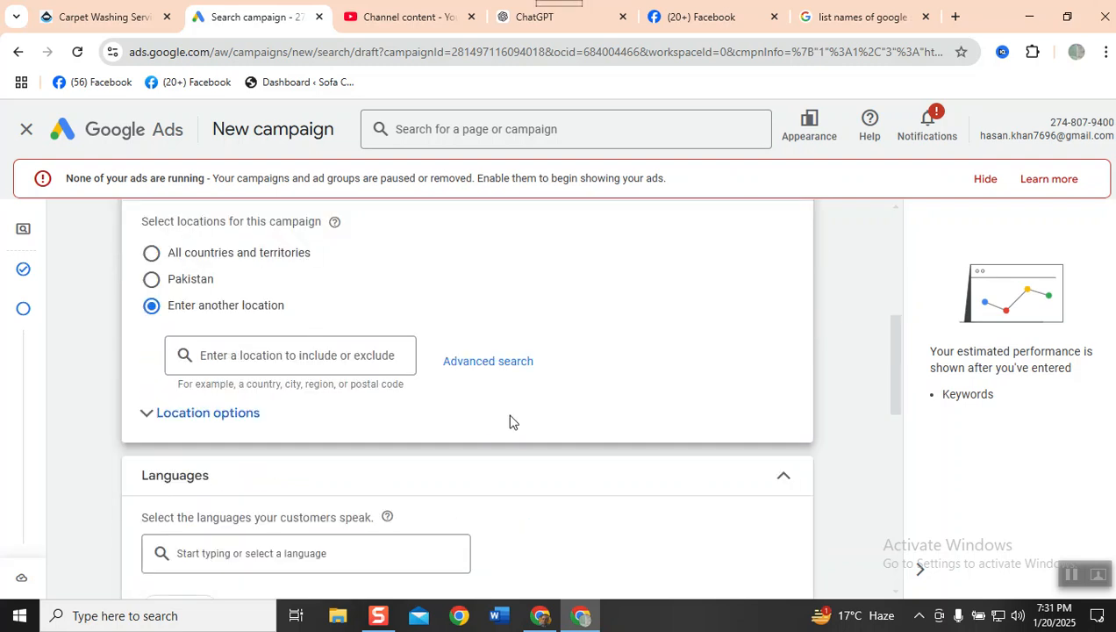
click(467, 370)
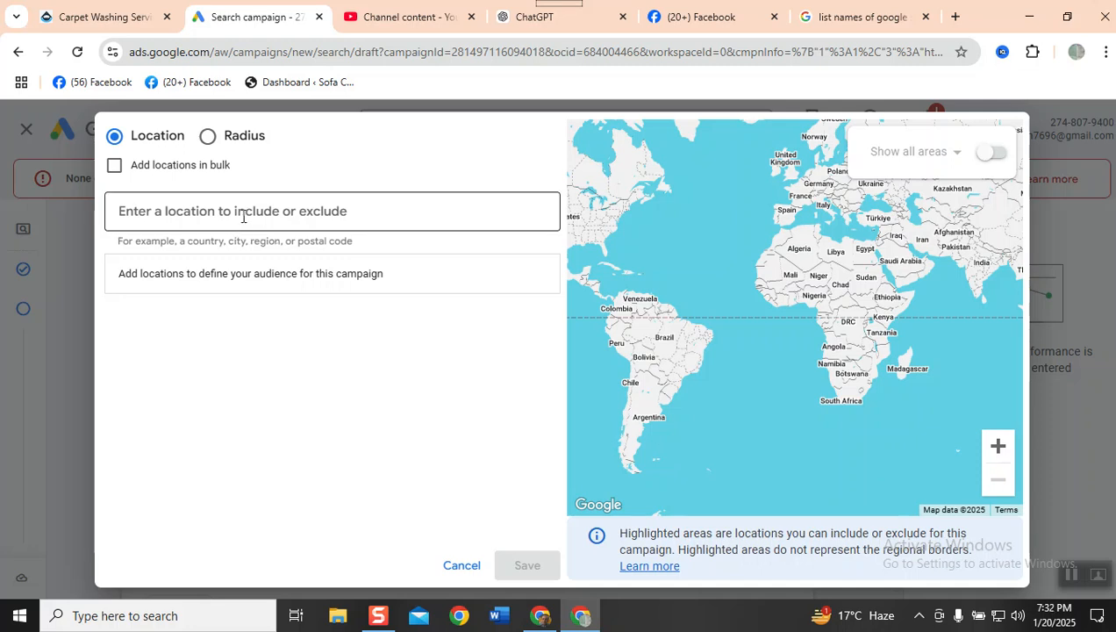
- Look up "peak solutions" and "lahore" among the locations to include or exclude
click(259, 219)
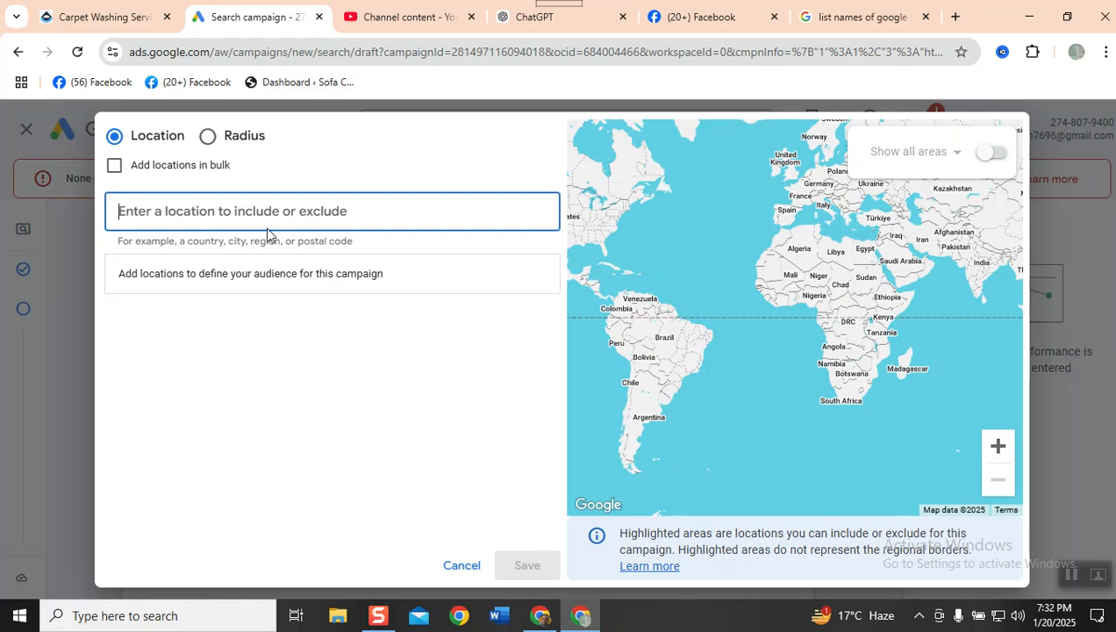
text(pek)
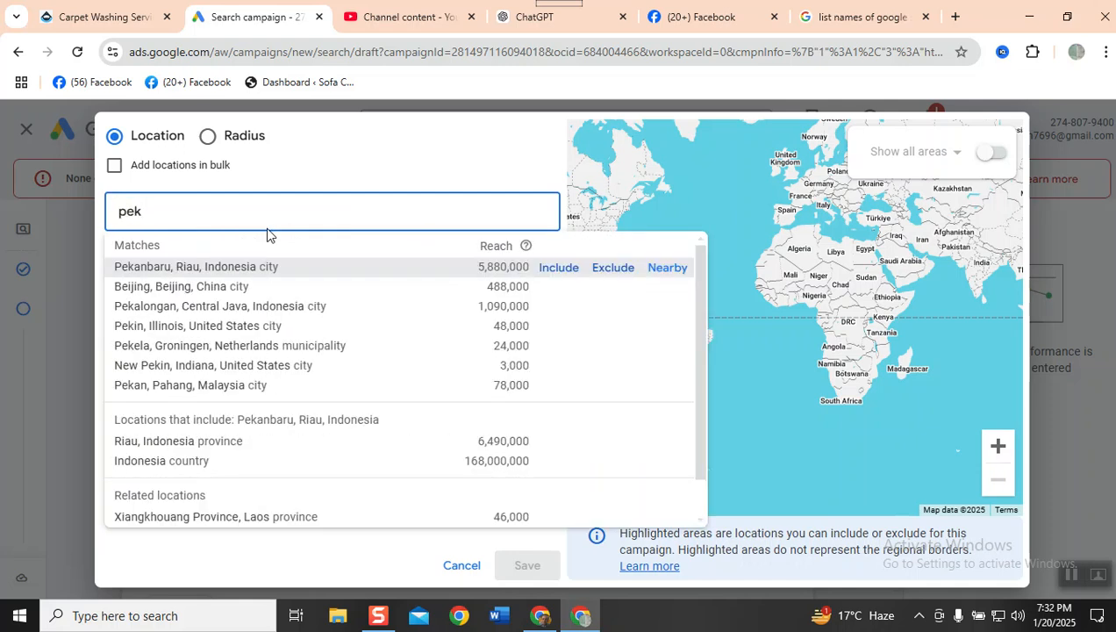
key(BackSpace)
text(ak solutions)
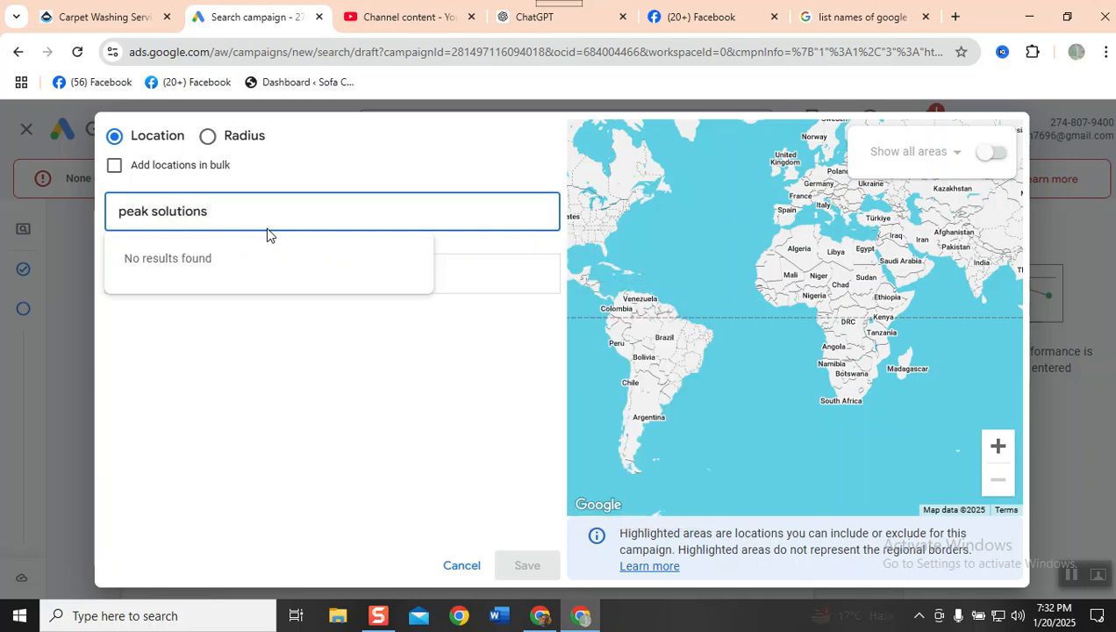
key(BackSpace)
key(BackSpace)
key(BackSpace)
key(BackSpace)
key(BackSpace)
key(BackSpace)
key(BackSpace)
key(BackSpace)
key(BackSpace)
key(BackSpace)
key(BackSpace)
key(BackSpace)
key(BackSpace)
key(BackSpace)
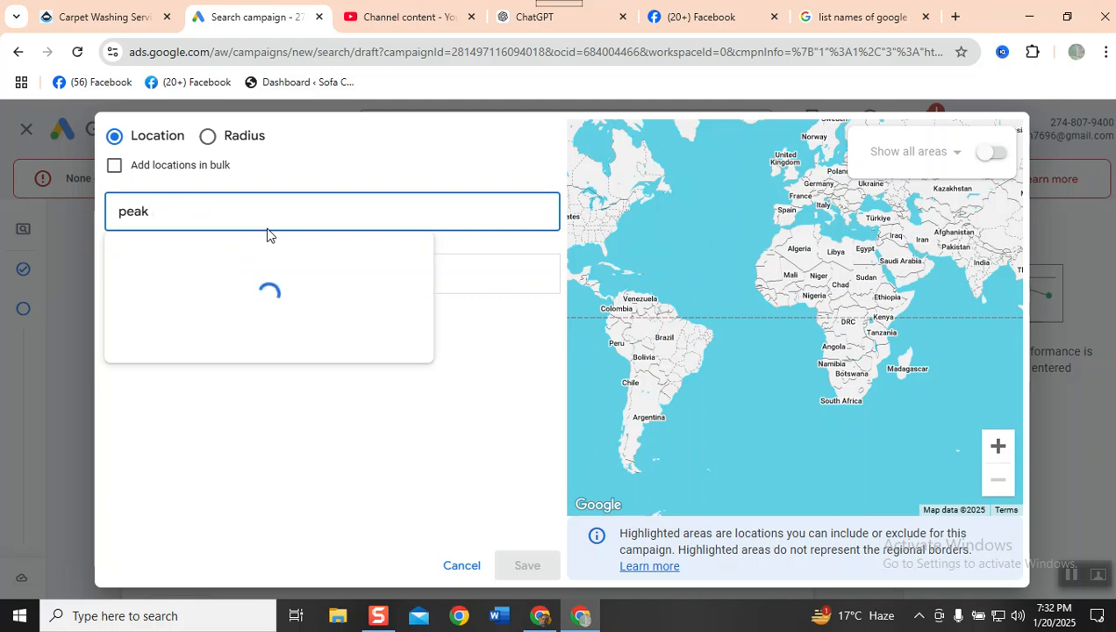
text(laho)
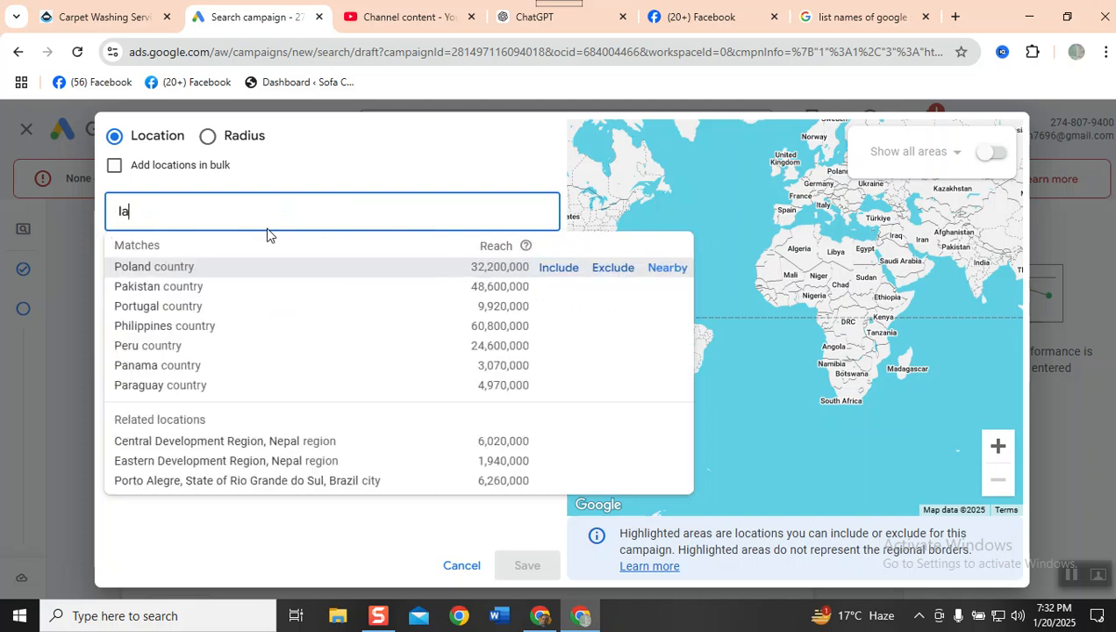
text(e)
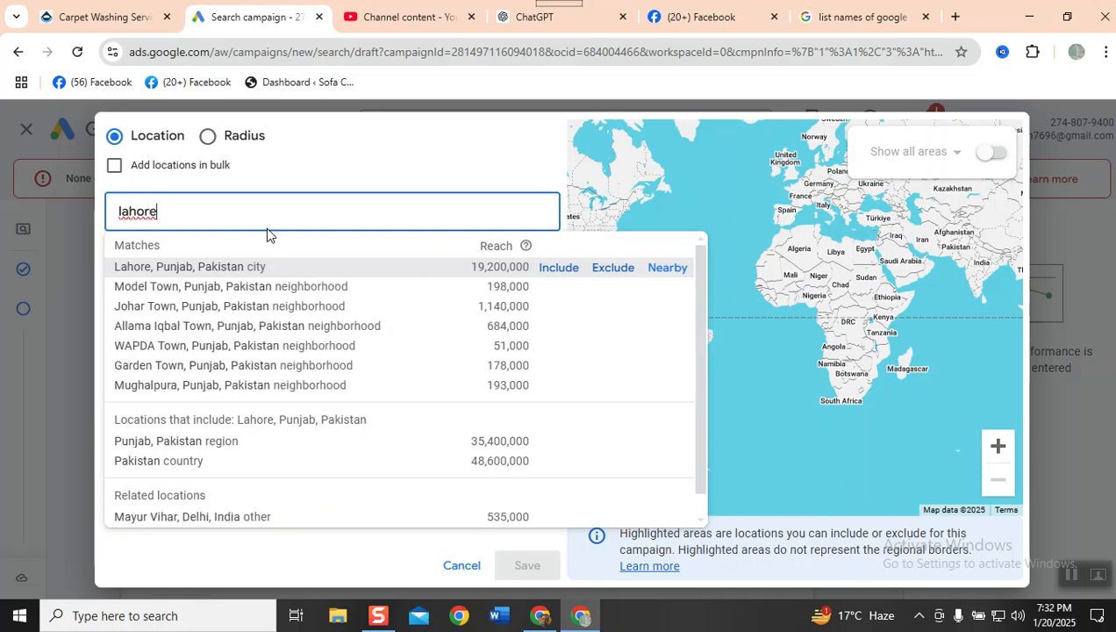
- Switch to radius targeting, search for "peak solutions", and add Peak Solutions College (Lower Mall Campus) as the target location
click(207, 136)
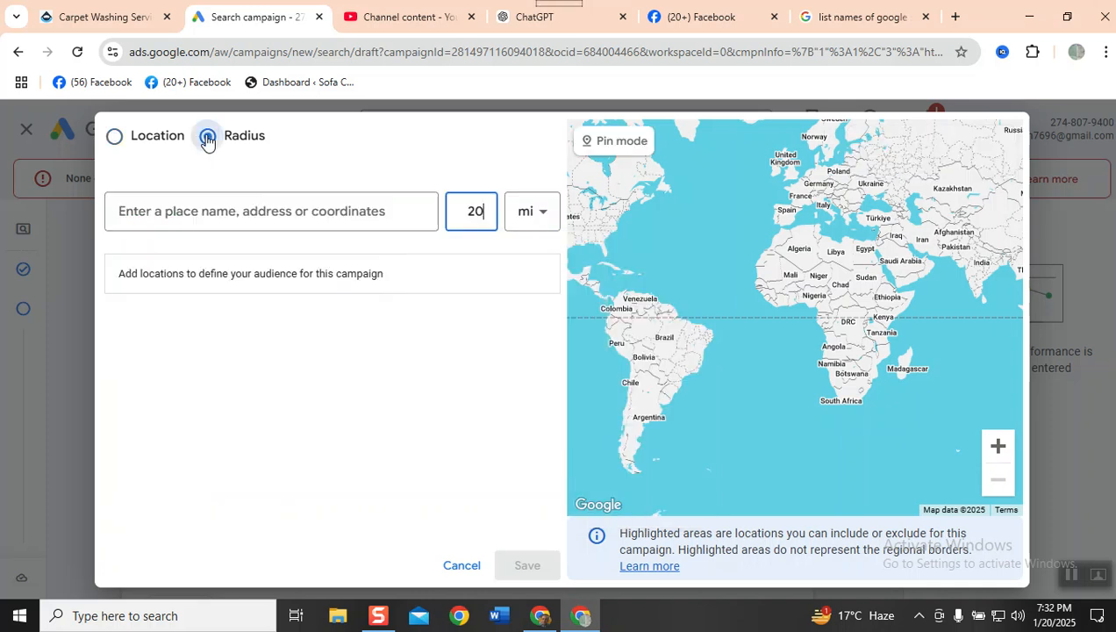
click(189, 226)
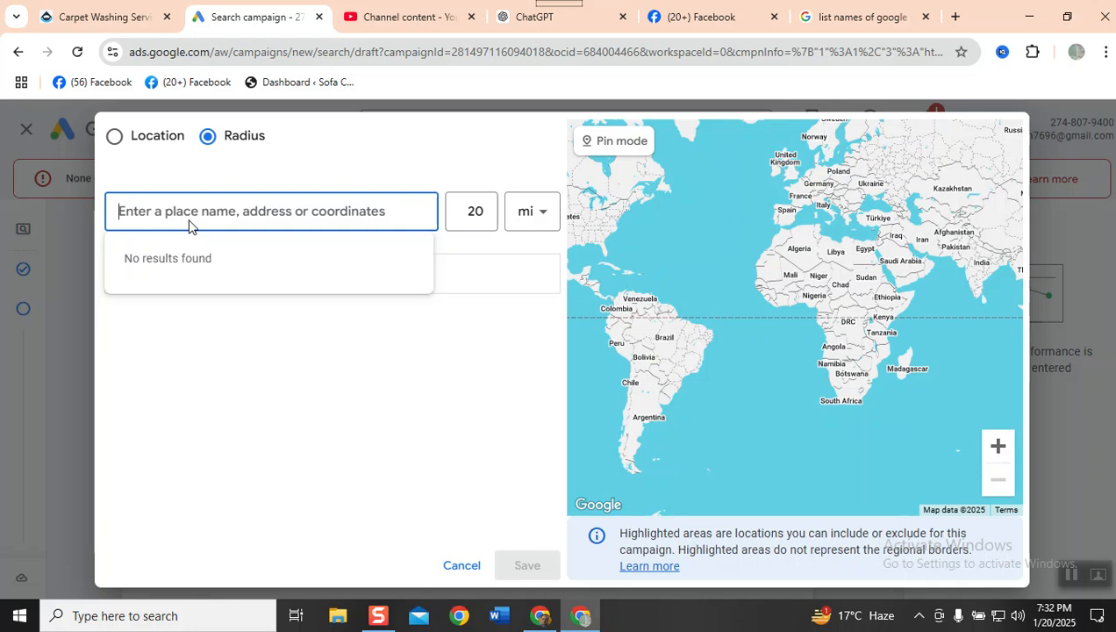
text(peak s)
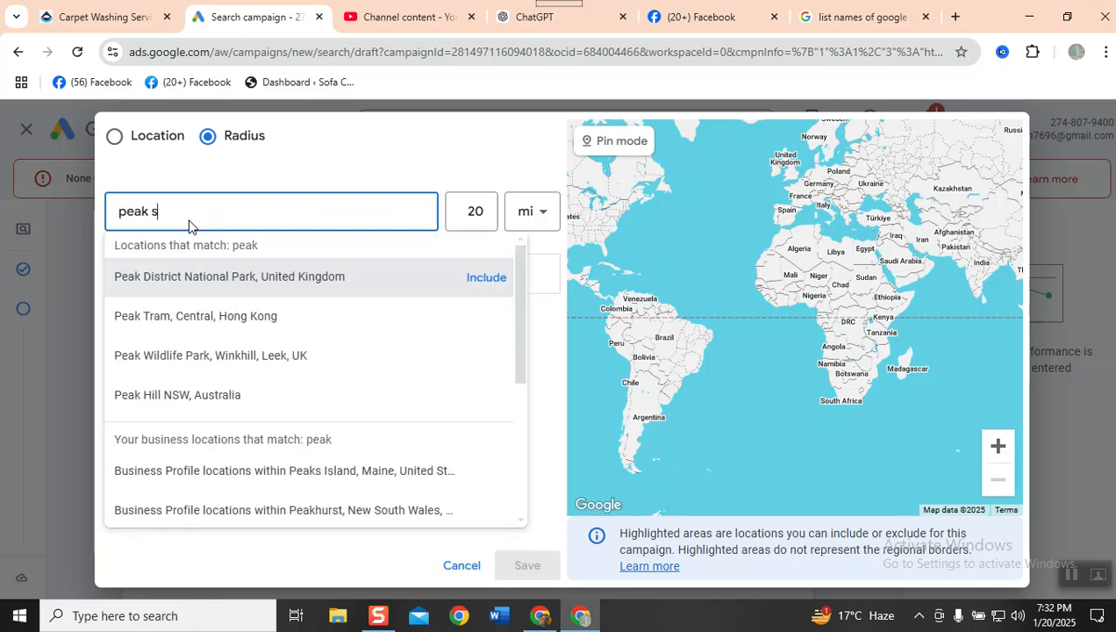
text(olutions)
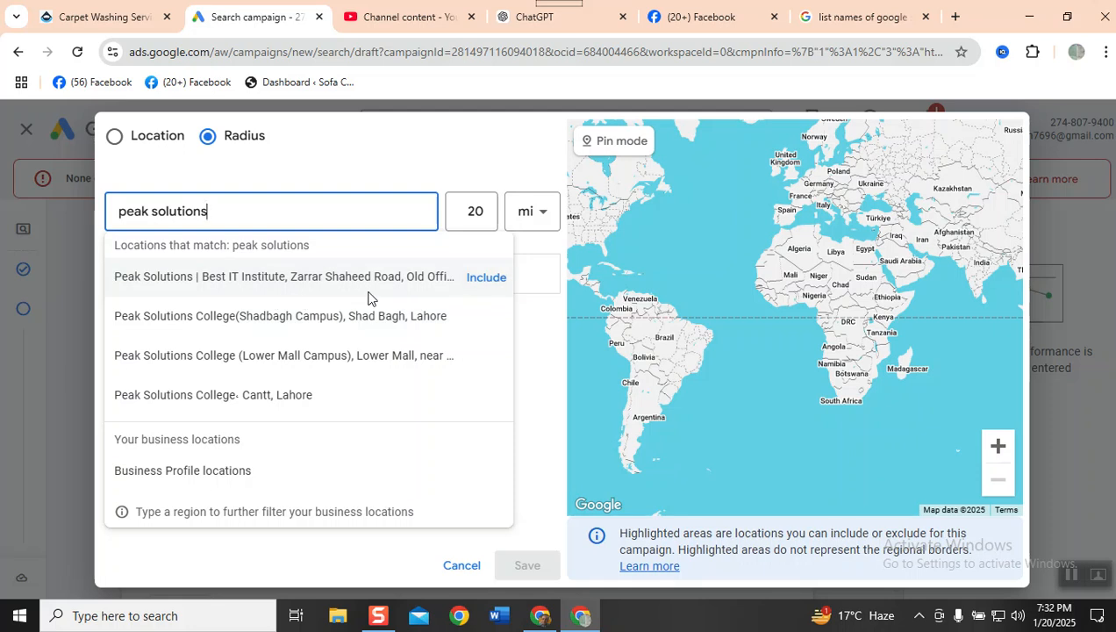
click(296, 355)
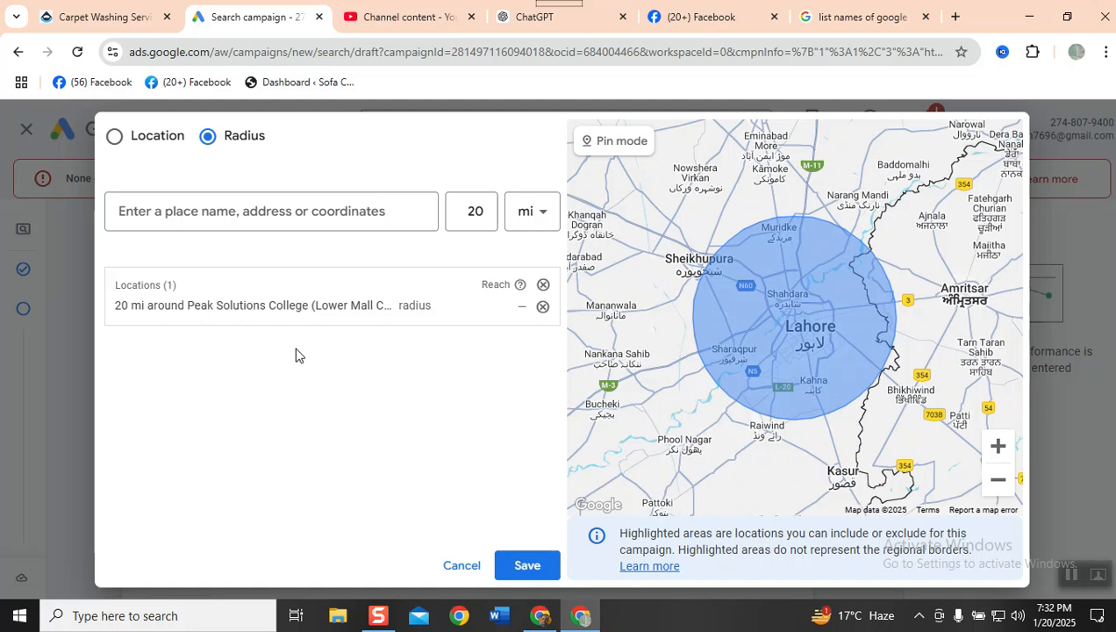
- Set the target radius around Peak Solutions College (Lower Mall Campus) to 4 km and save the radius
mouse_move(498, 321)
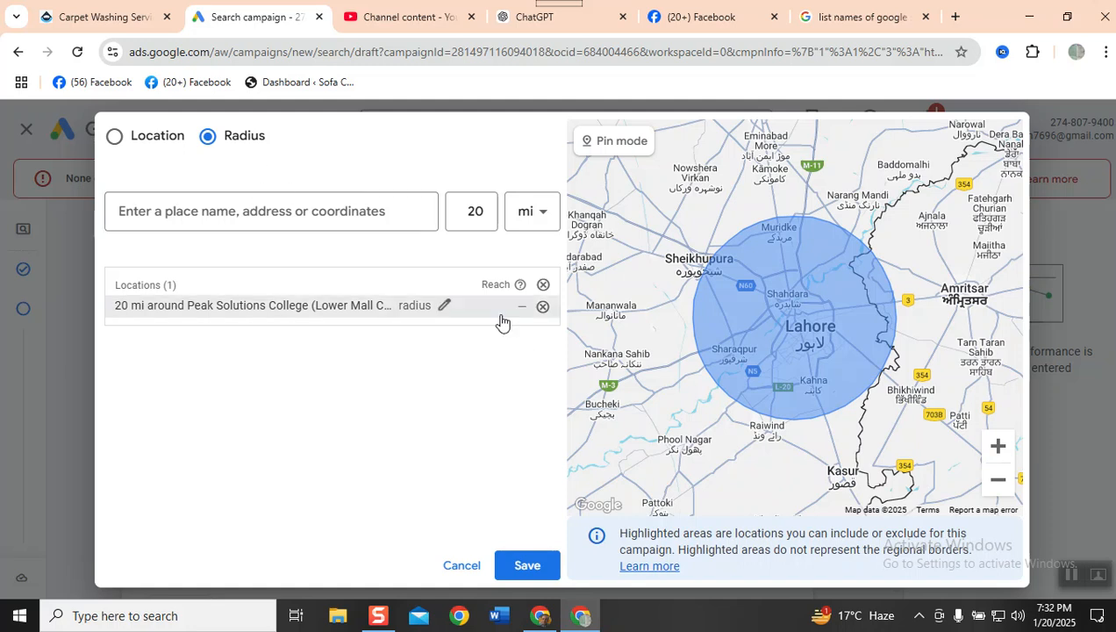
click(443, 304)
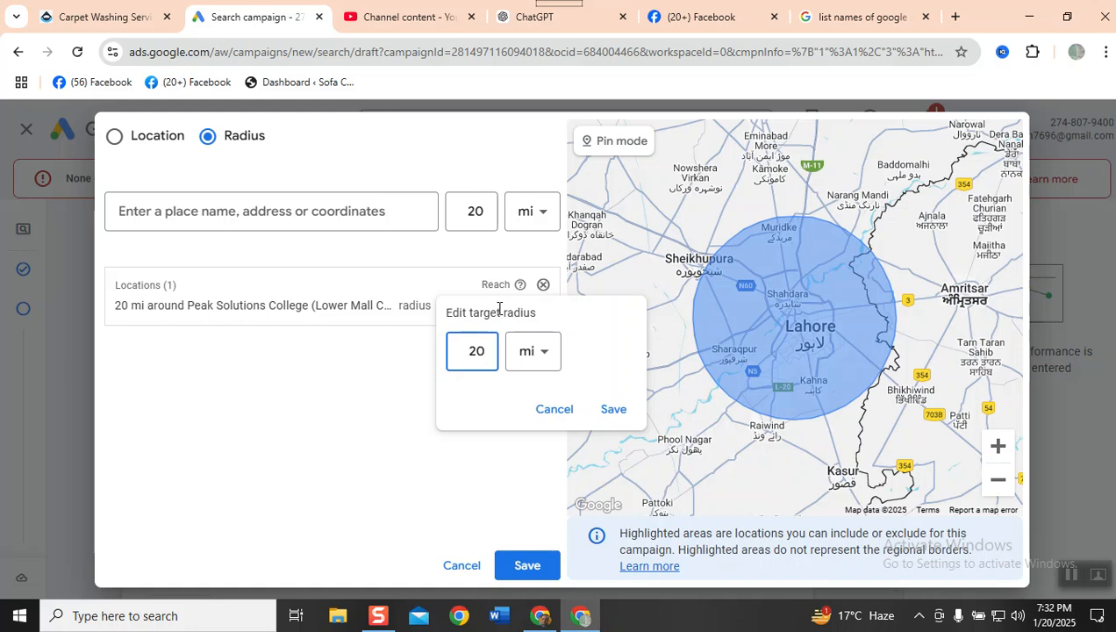
click(536, 350)
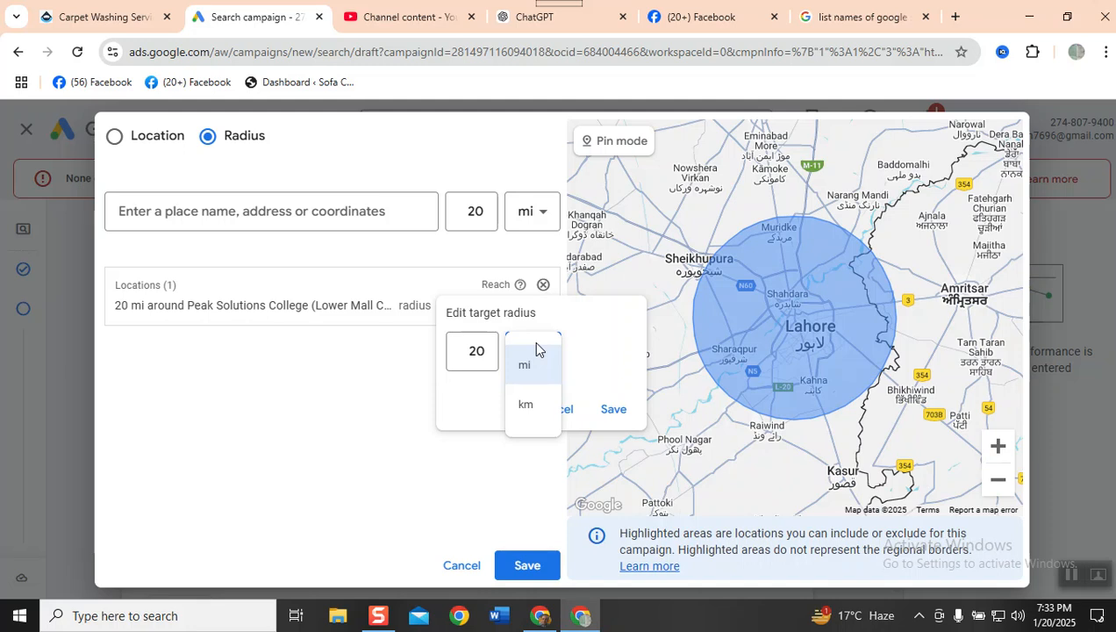
click(518, 419)
click(487, 352)
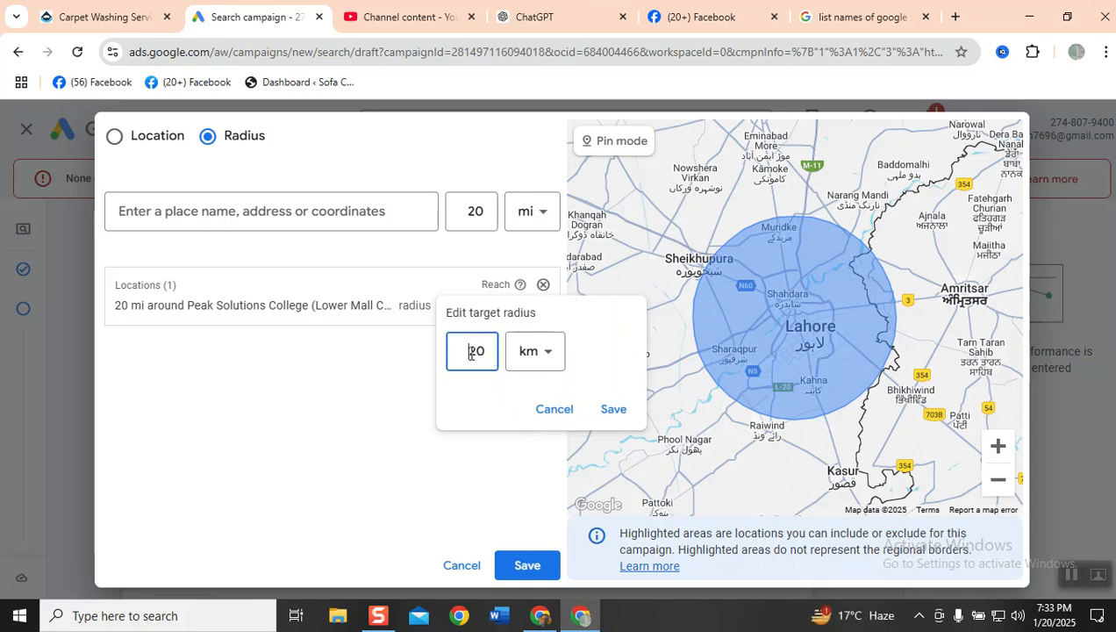
double_click(465, 354)
text(4)
click(616, 411)
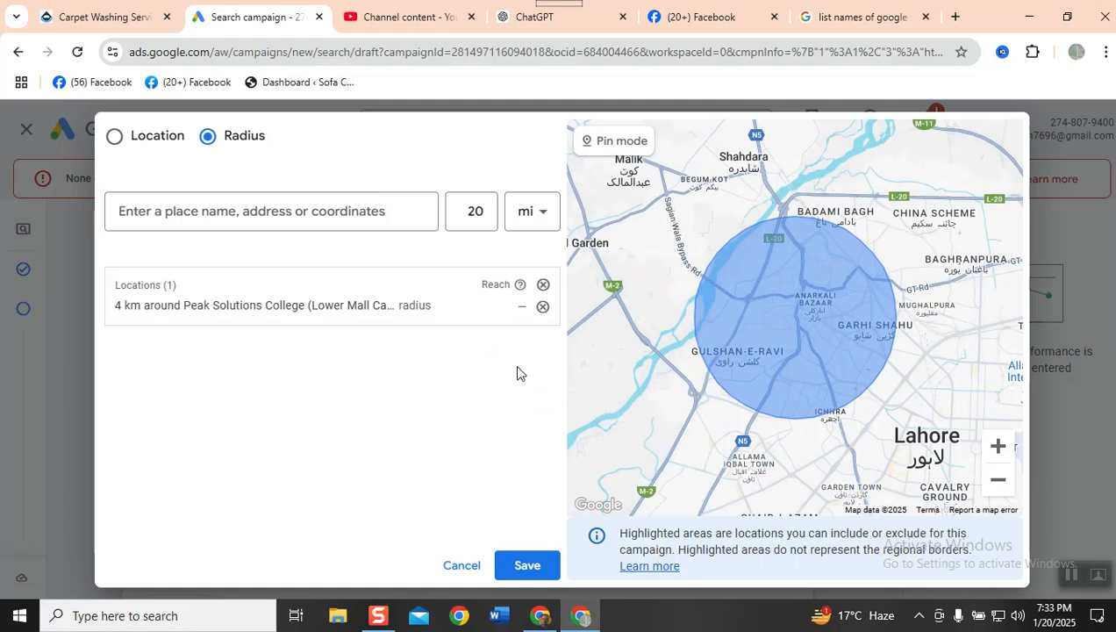
- Search the radius targets for "peak solutions" and add Peak Solutions | Best IT Institute, Zarrar Shaheed Road as a location
click(203, 207)
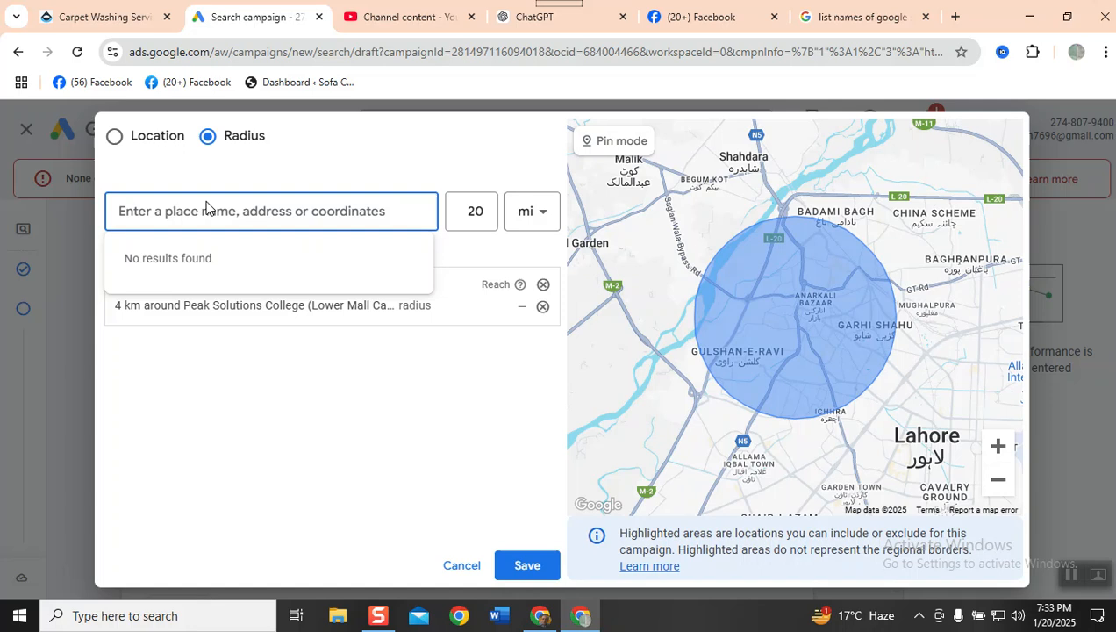
text(peak solutions)
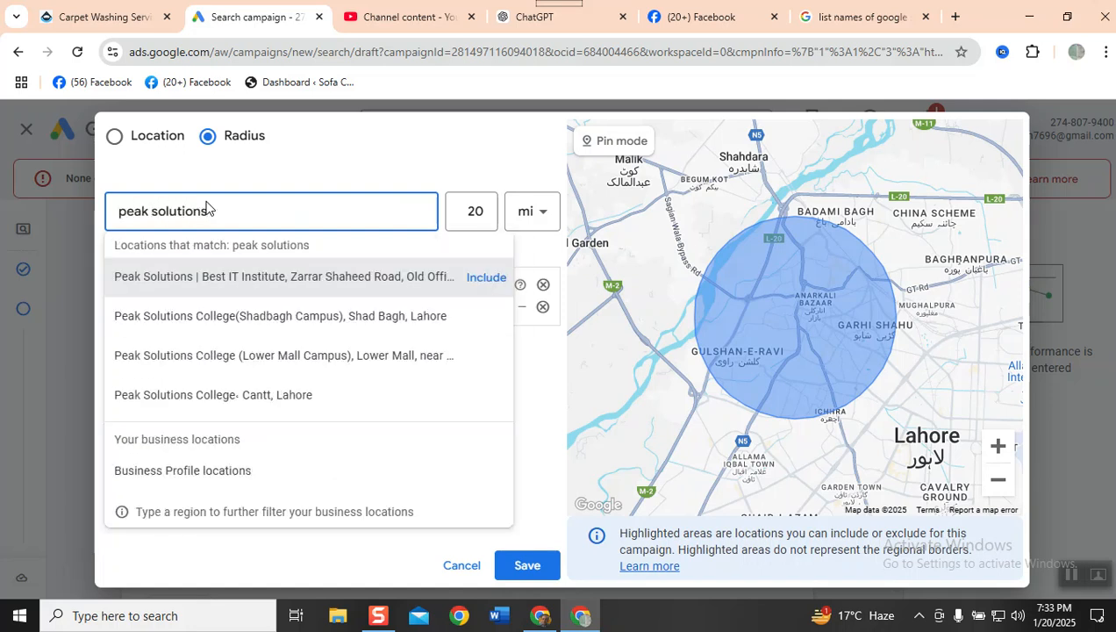
click(333, 285)
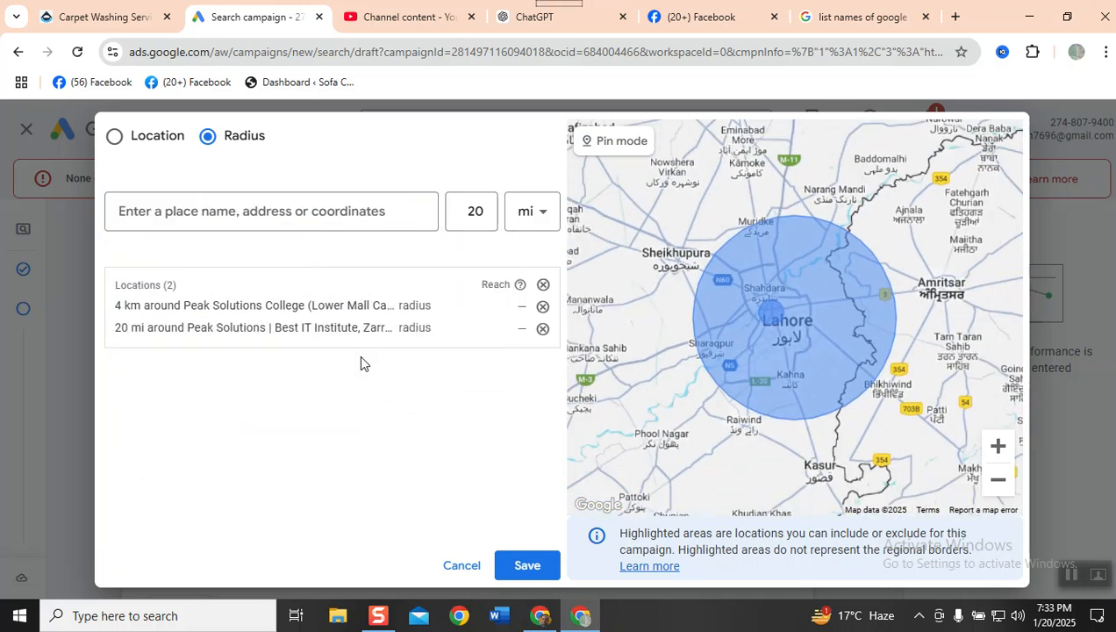
- Set the target radius around Peak Solutions | Best IT Institute to 6 km and save it
click(444, 330)
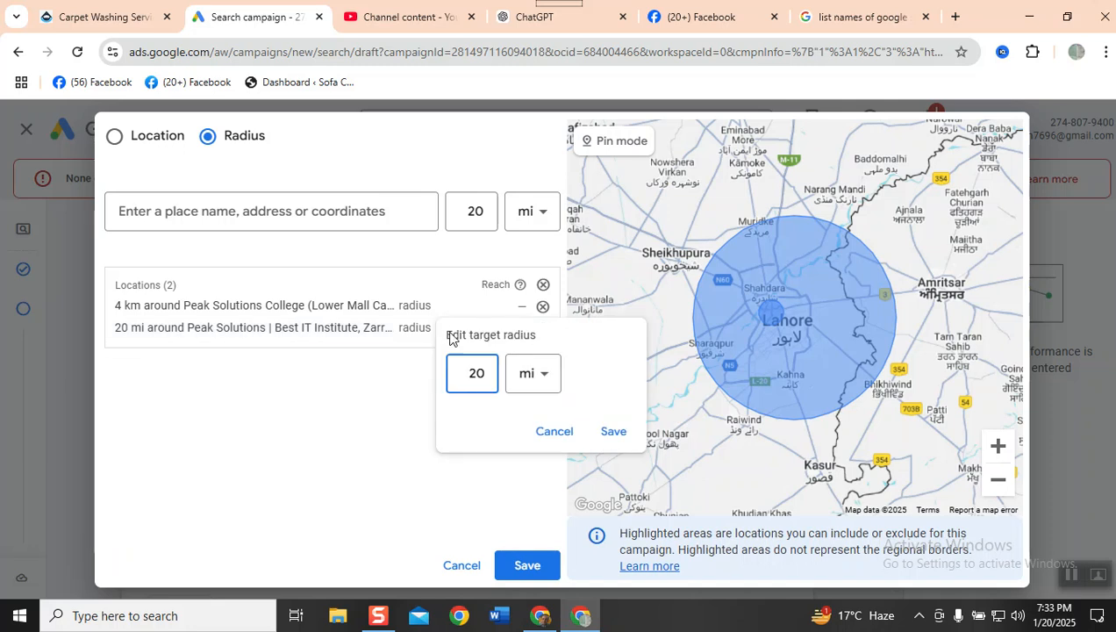
click(528, 376)
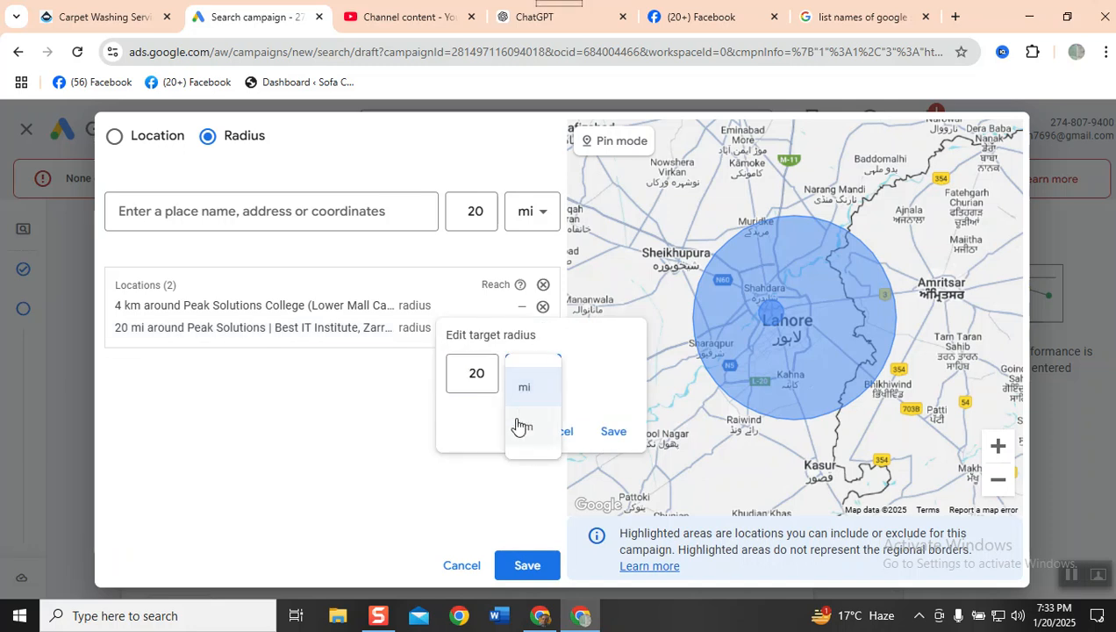
click(522, 425)
drag(456, 386, 485, 372)
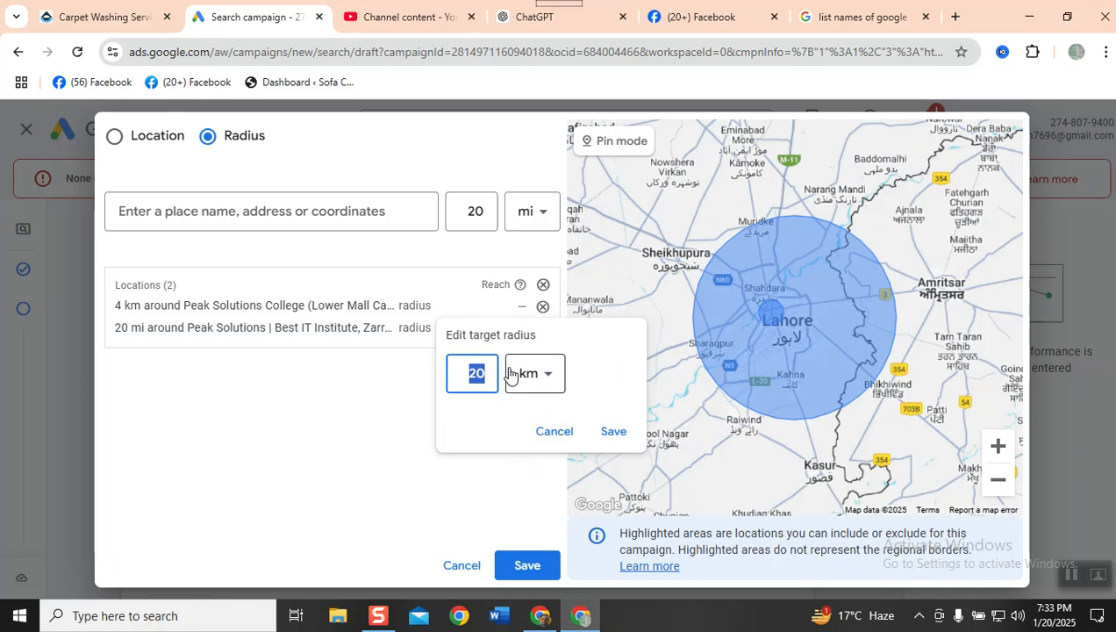
text(6)
click(615, 431)
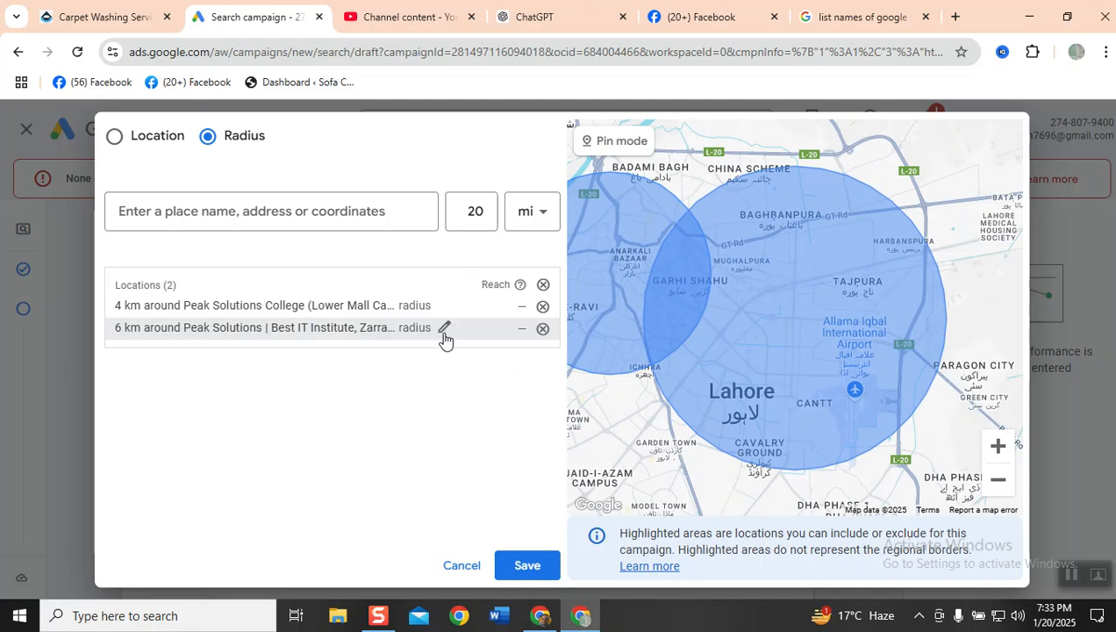
- Reduce the target radius around Peak Solutions | Best IT Institute to 3 km and save it
click(443, 329)
double_click(480, 375)
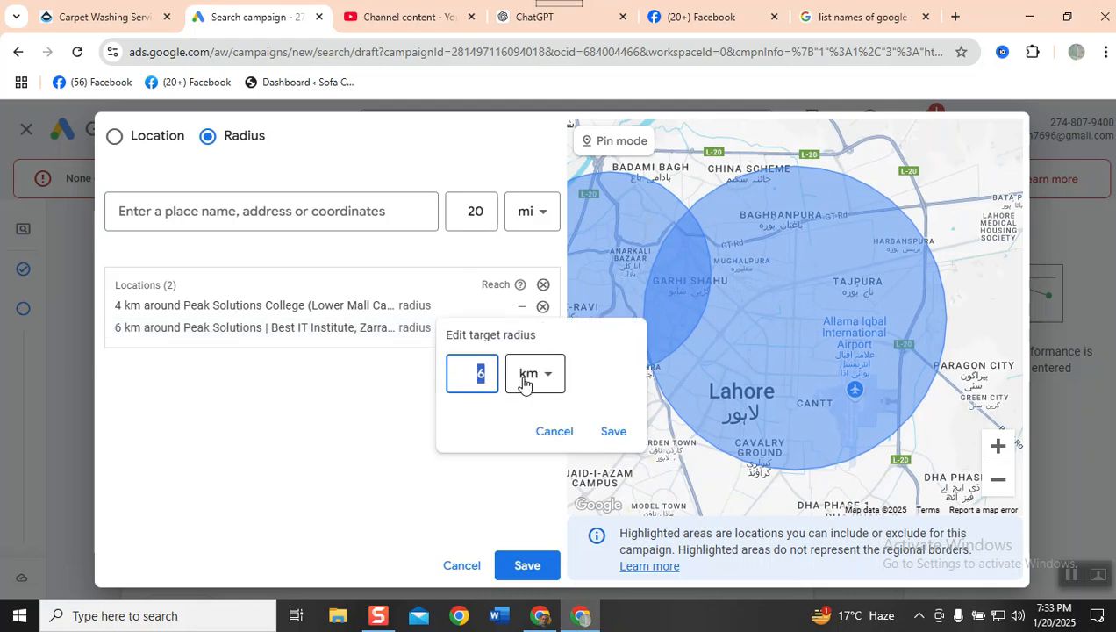
text(3)
click(607, 432)
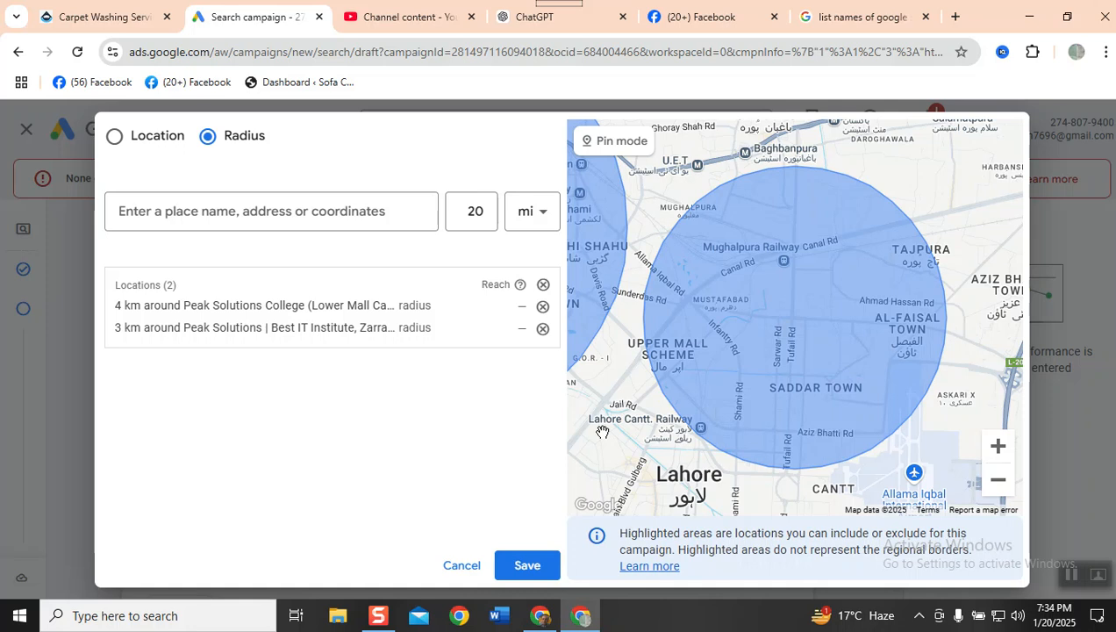
- Switch to the browser page with the Google search results, search for "google maps", and open Google Maps
click(840, 19)
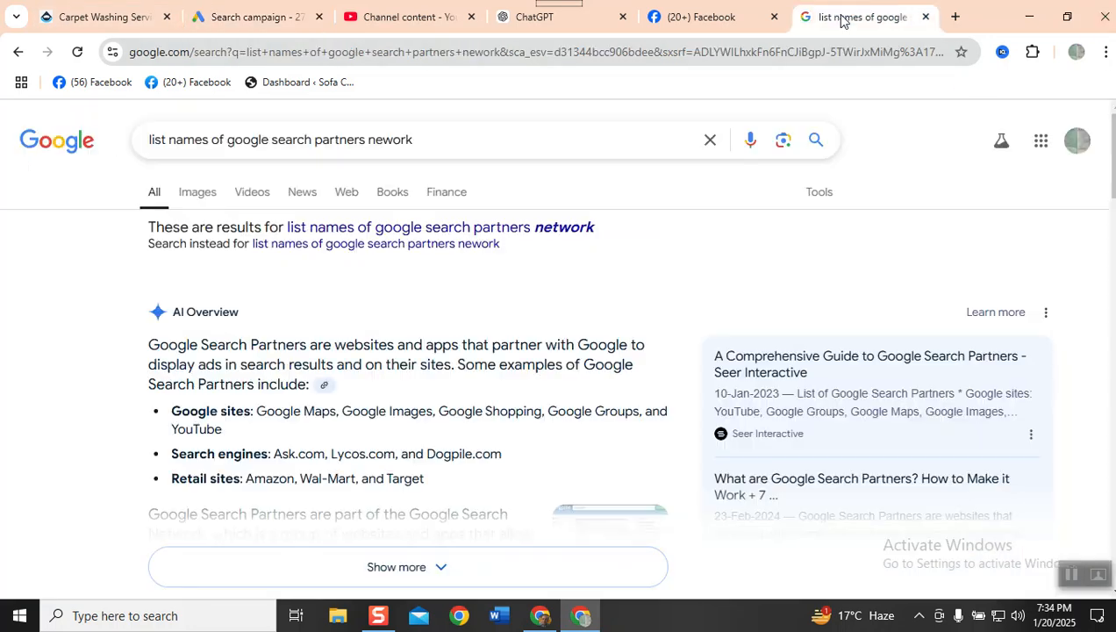
click(437, 45)
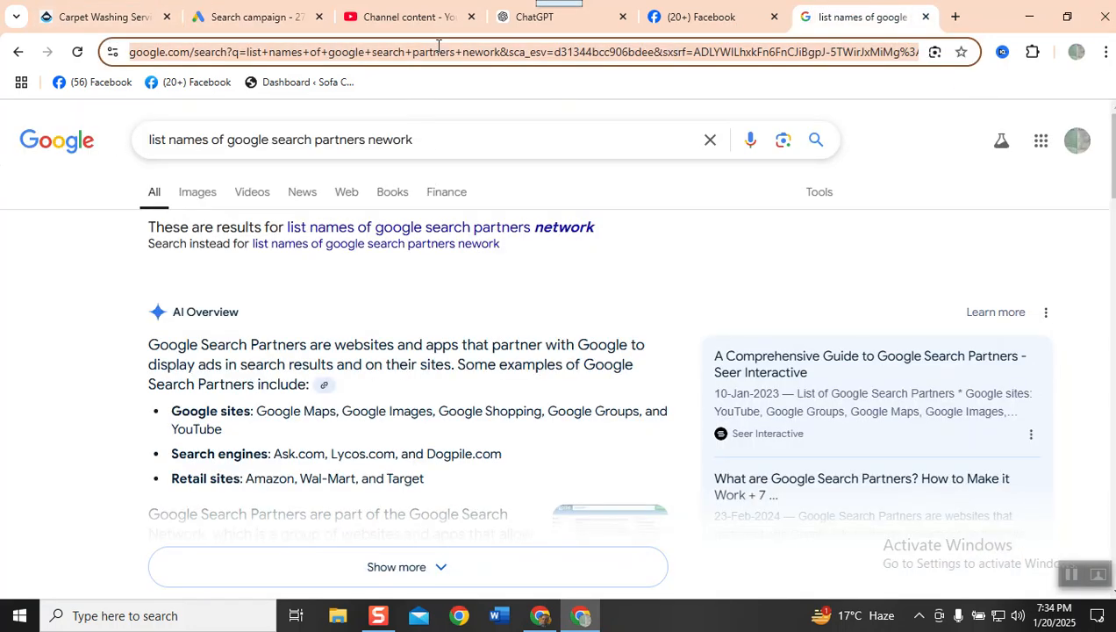
text(google maps)
key(Return)
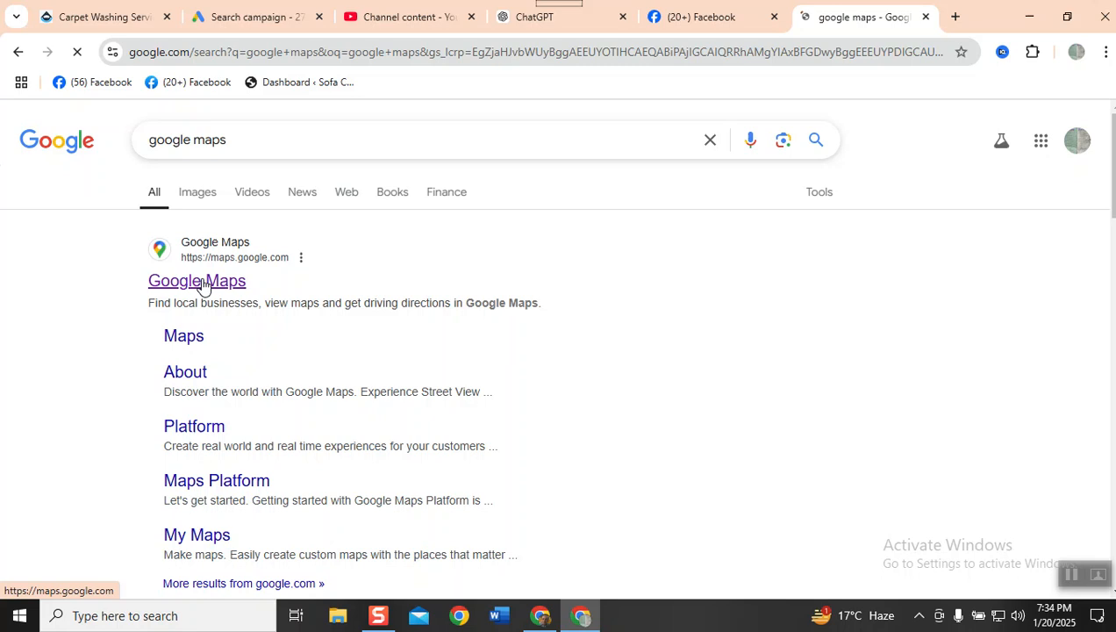
click(203, 280)
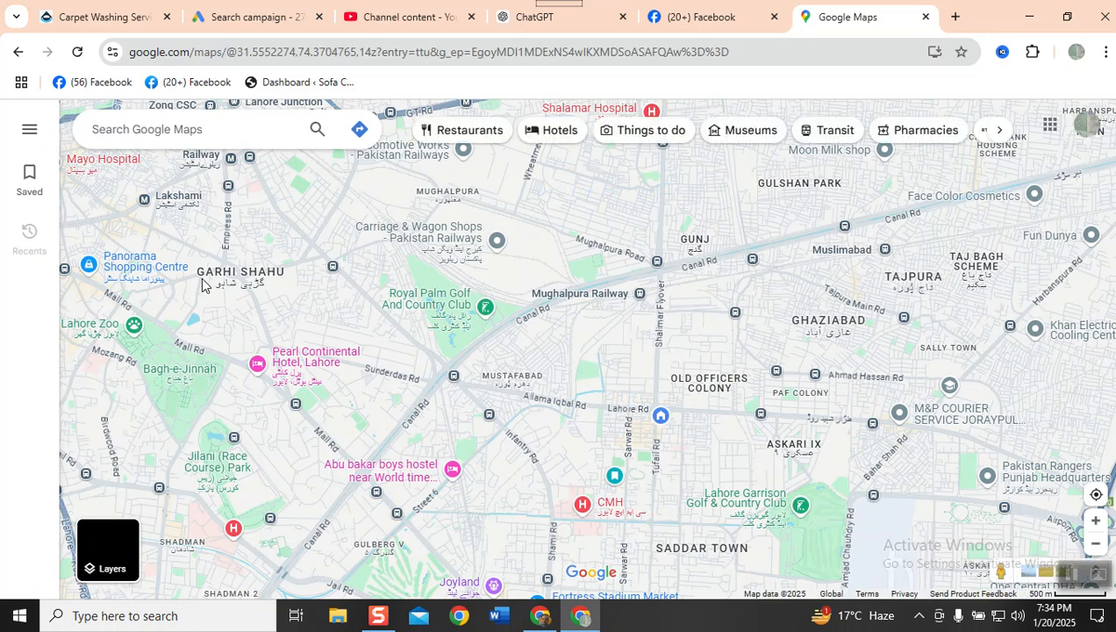
- Search Google Maps for "chuberji" and open the suggested Chauburji Chowk in Lahore
text(ch)
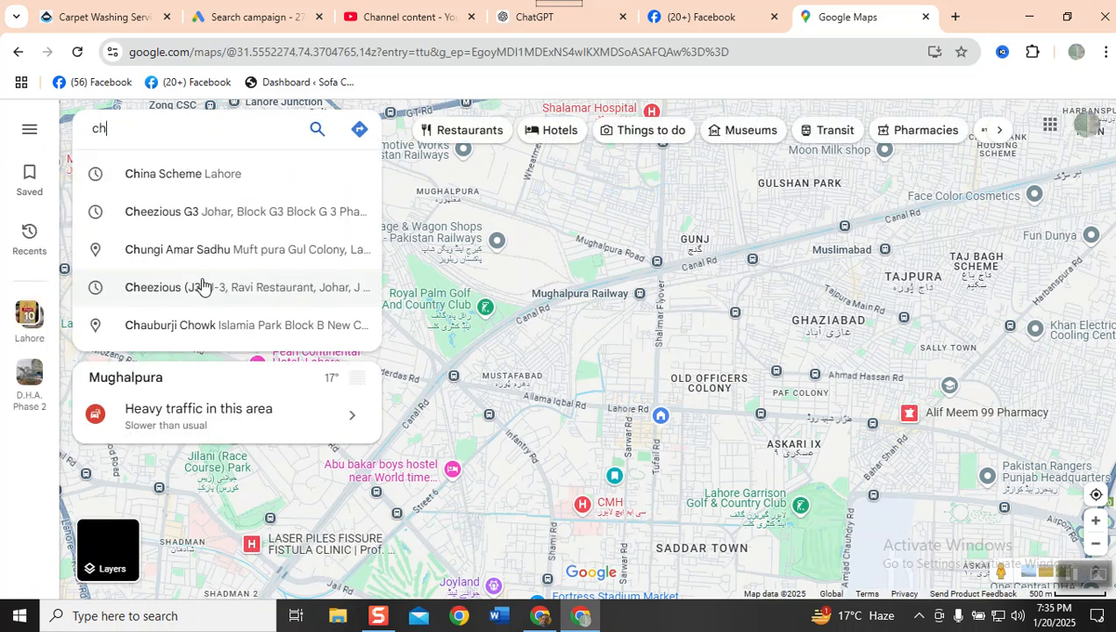
text(uberji)
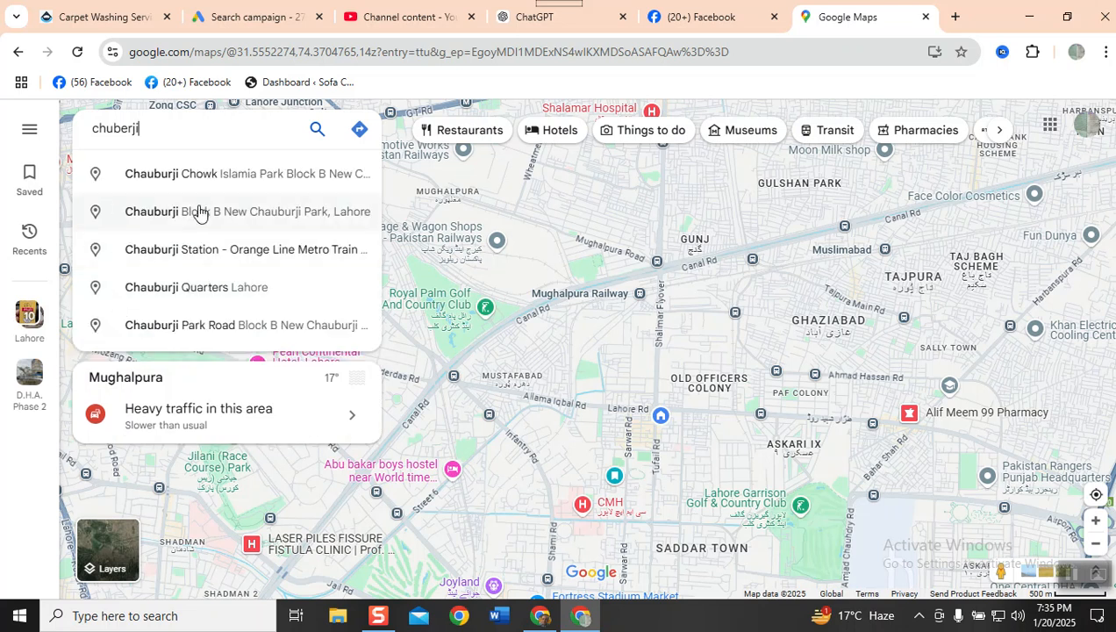
click(237, 179)
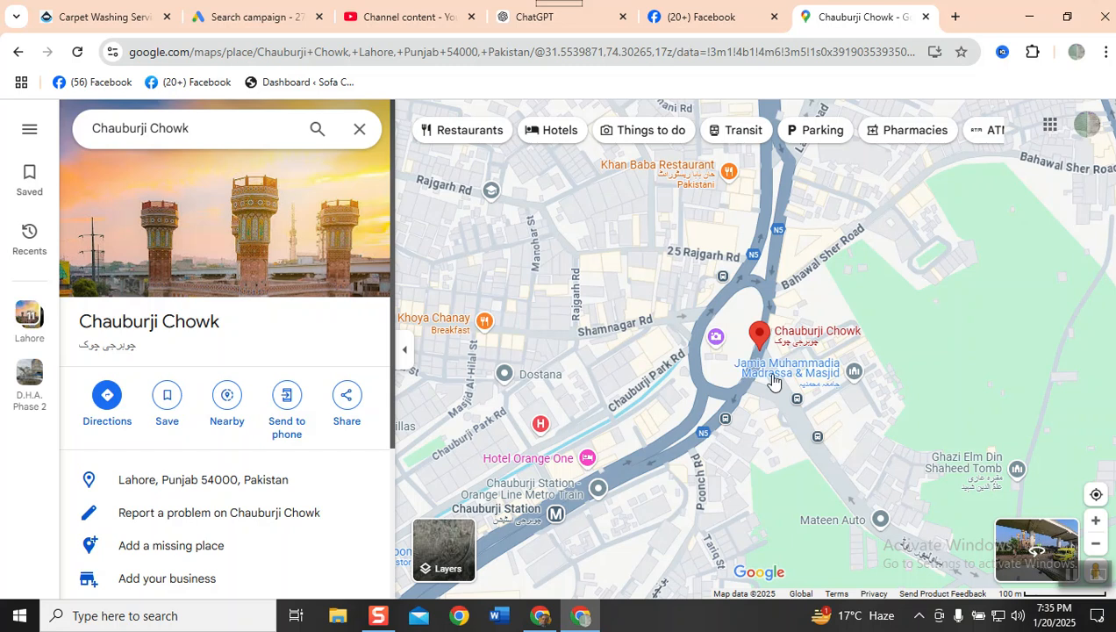
- Copy the coordinates 31.55428, 74.30584 of a point just northeast of the Chauburji Chowk marker
scroll(780, 379, up, 4)
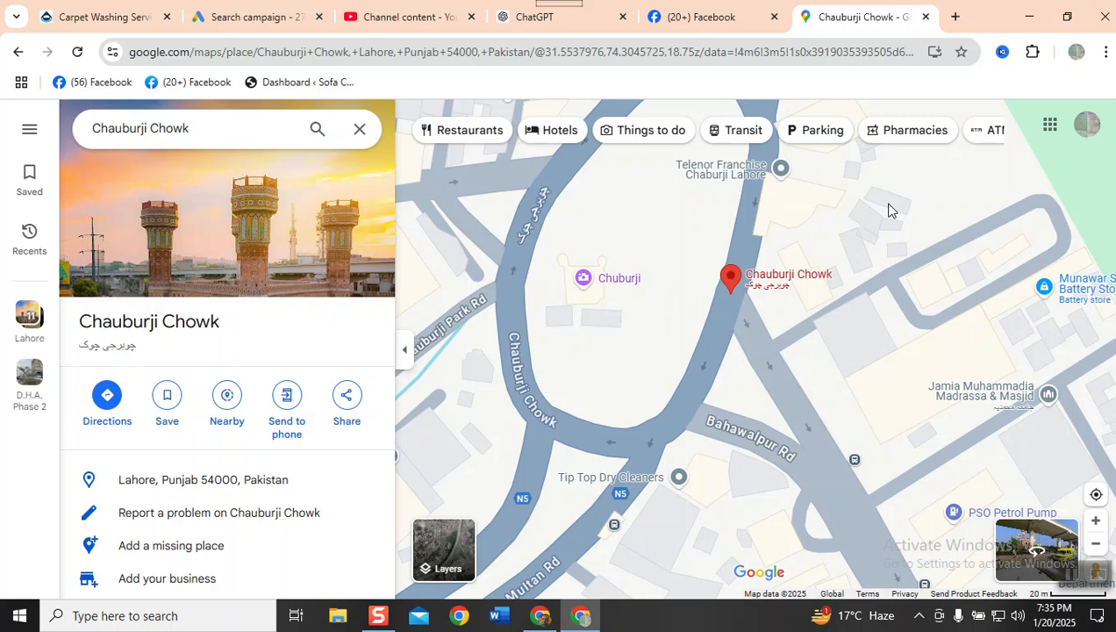
right_click(887, 211)
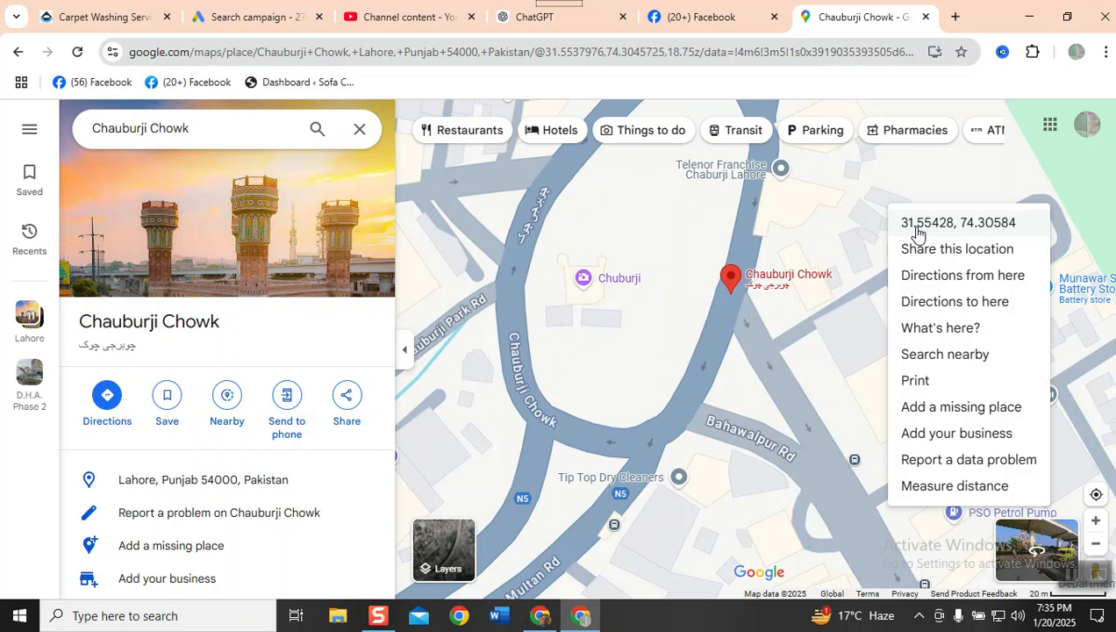
click(916, 231)
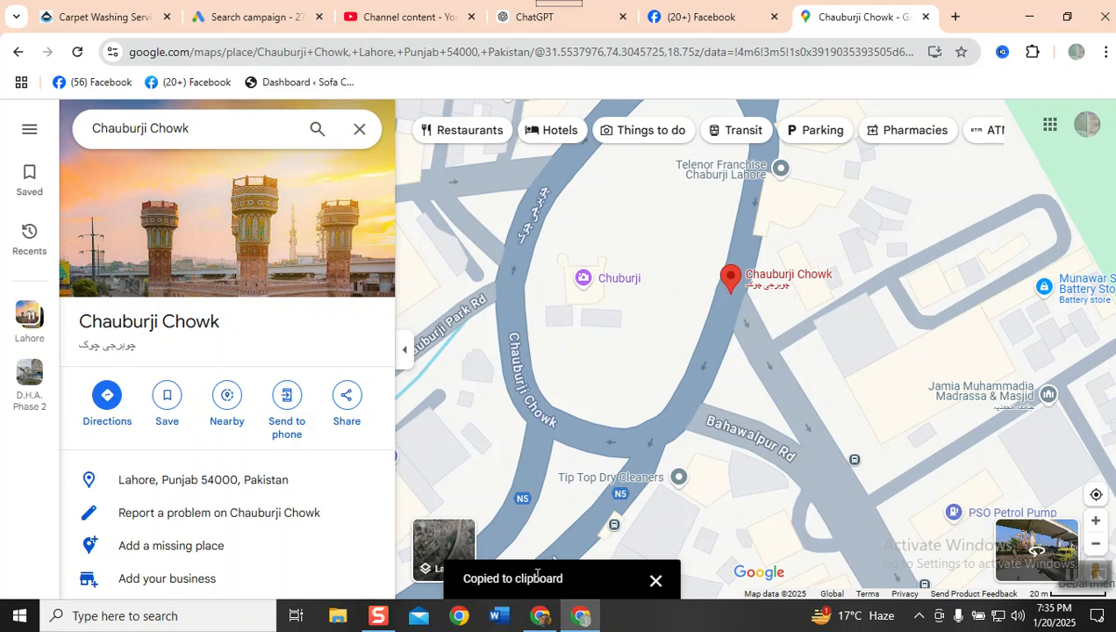
- Return to the Google Ads campaign, paste the copied coordinates as a radius target, and include 31.554280,74.305836
click(250, 21)
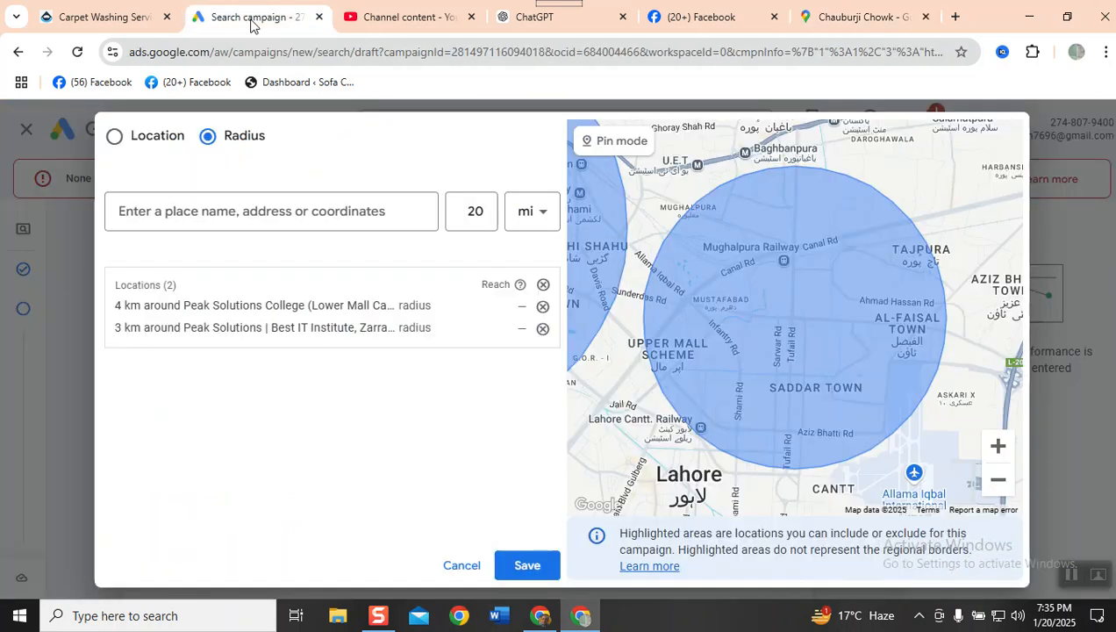
click(218, 224)
key(ctrl+v)
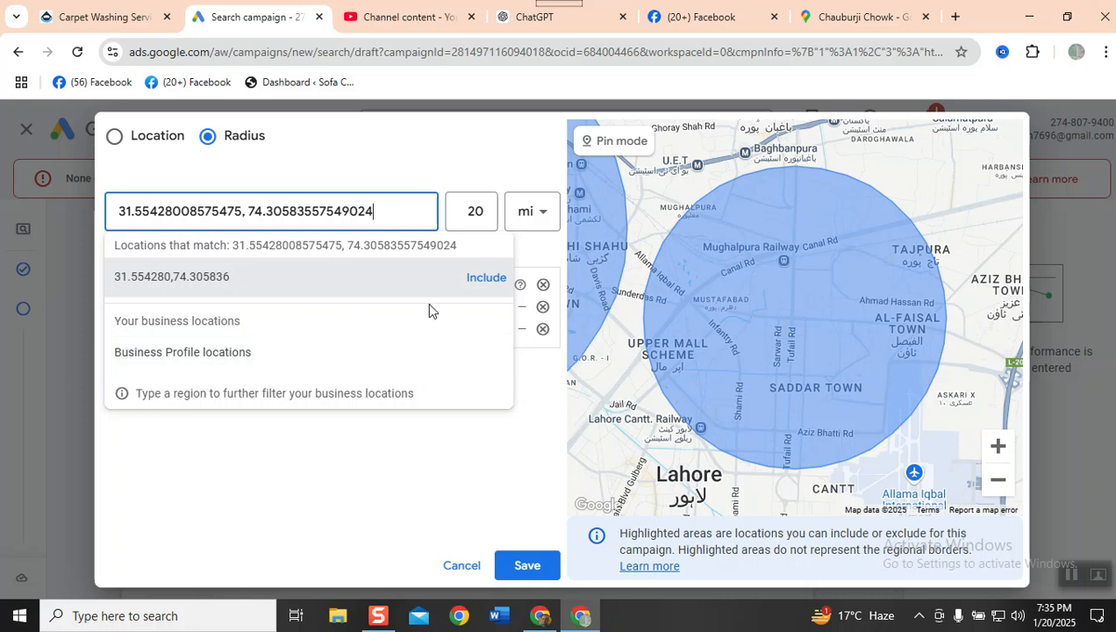
click(488, 279)
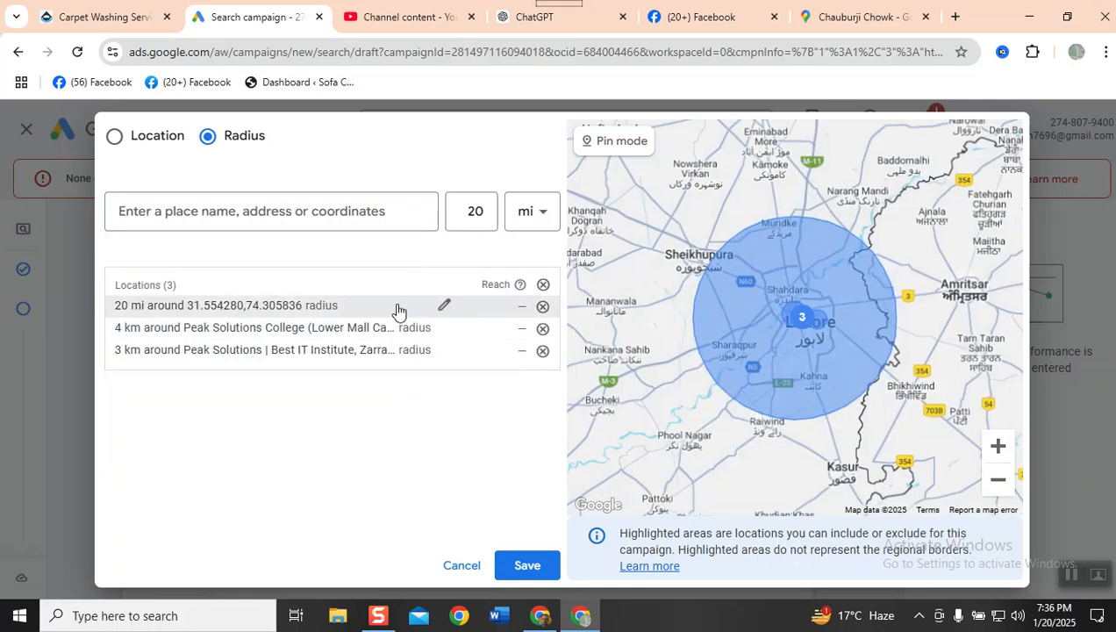
- Set the radius around 31.554280,74.305836 to 2 km, save it, and remove the Peak Solutions College (Lower Mall Campus) target
click(444, 304)
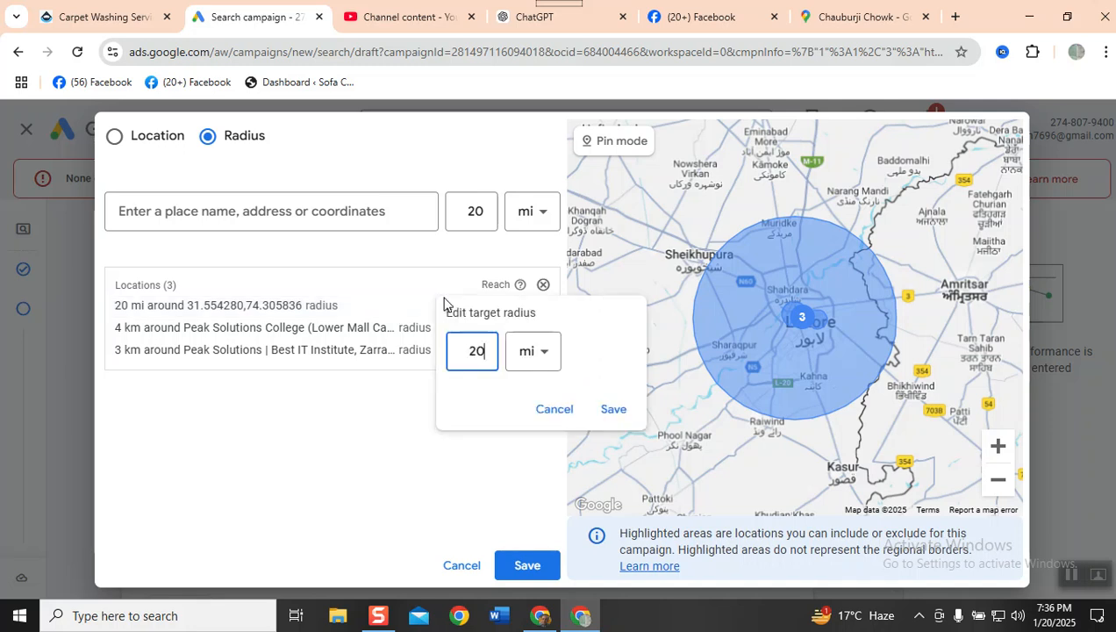
click(548, 350)
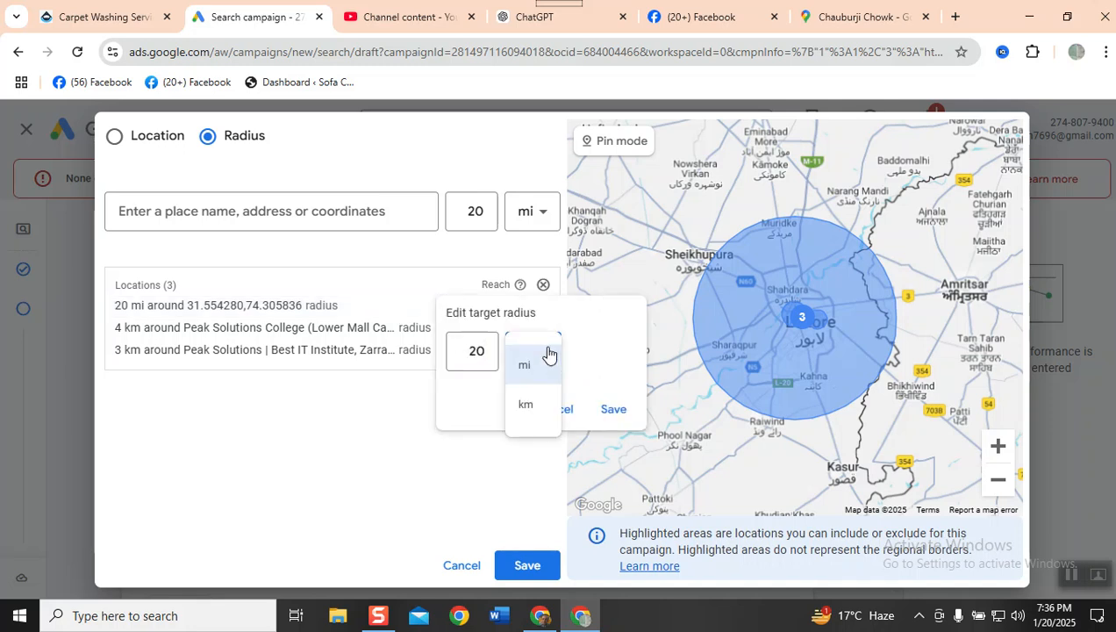
click(522, 410)
double_click(473, 350)
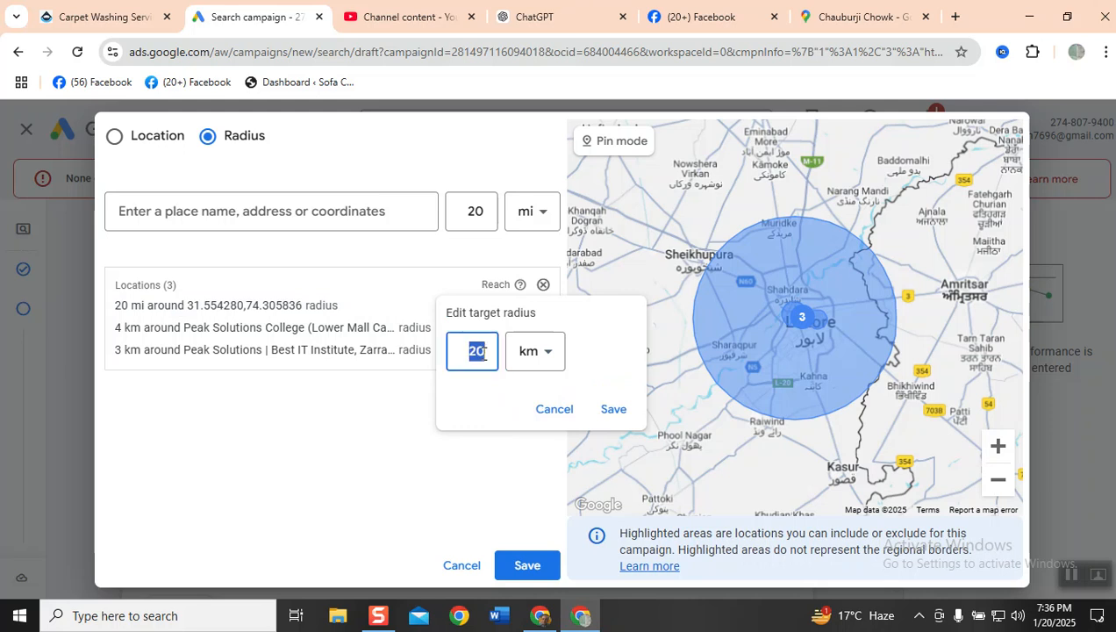
text(2)
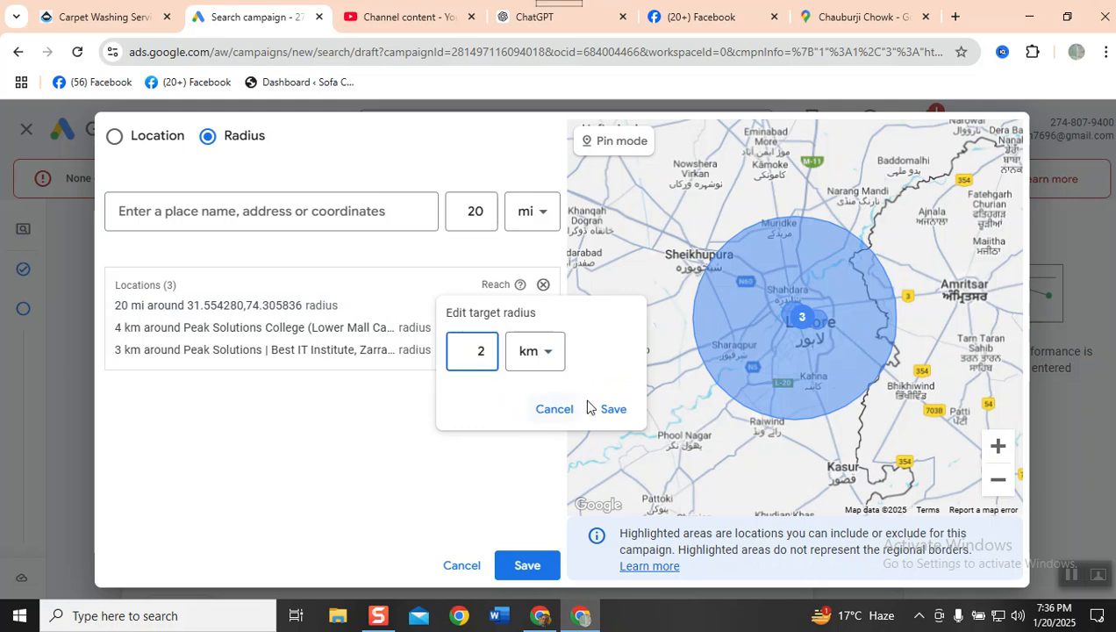
click(613, 412)
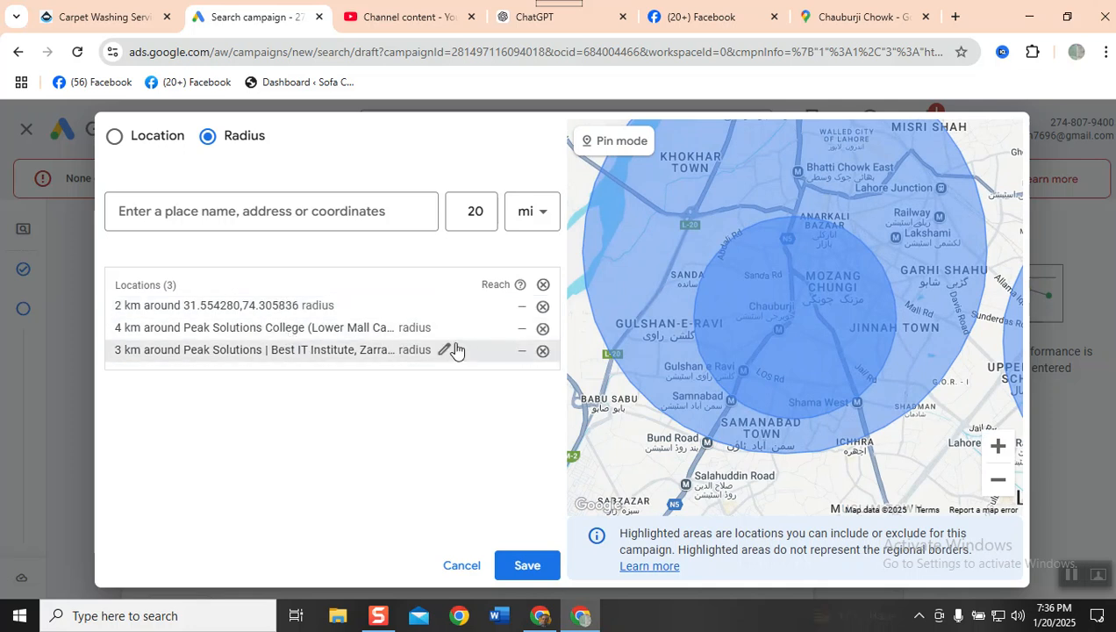
click(543, 328)
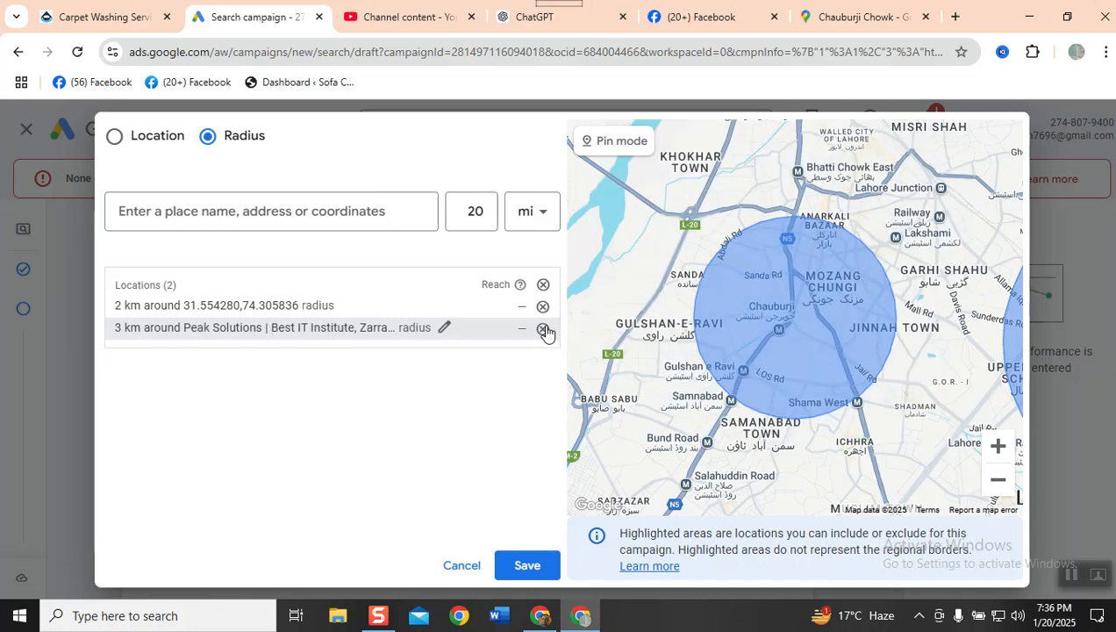
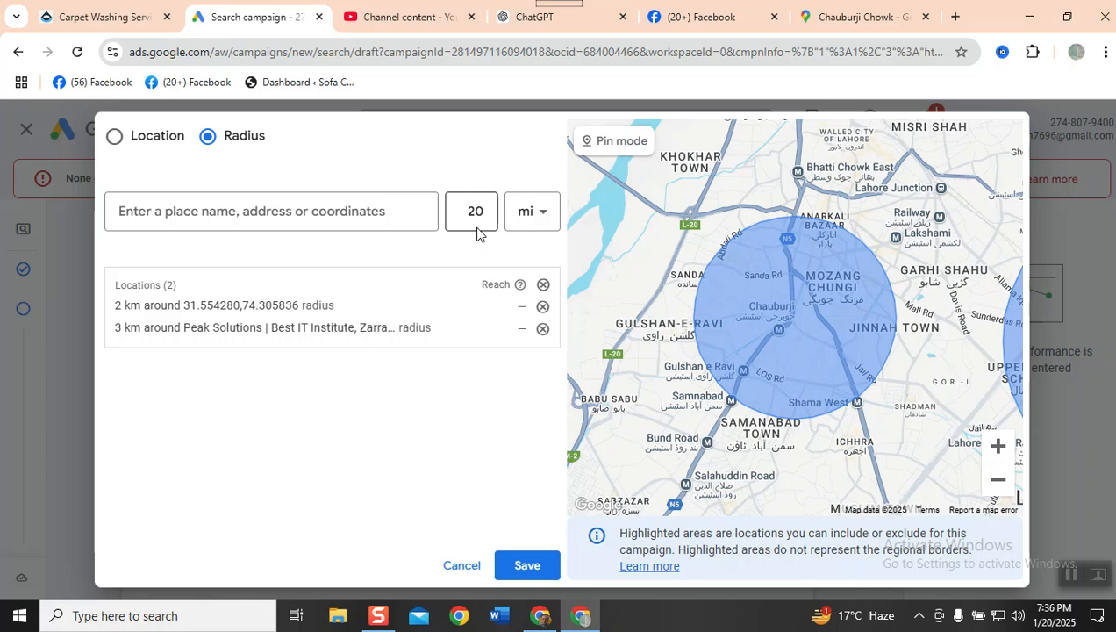
- Save the two radius targets around Lahore and expand the campaign's additional settings
click(527, 566)
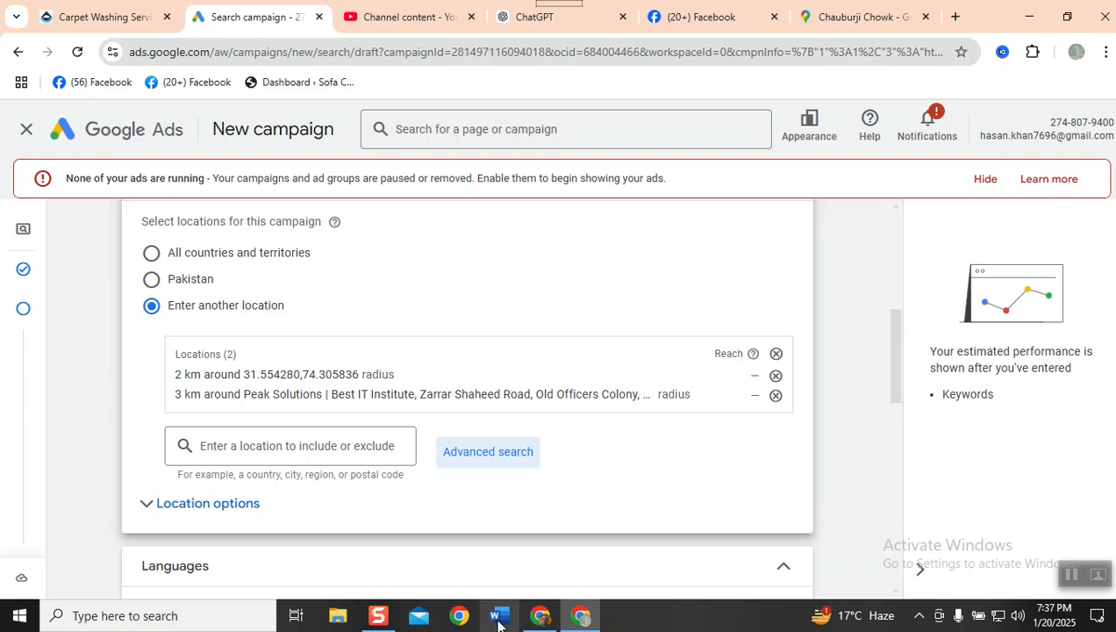
scroll(350, 438, down, 4)
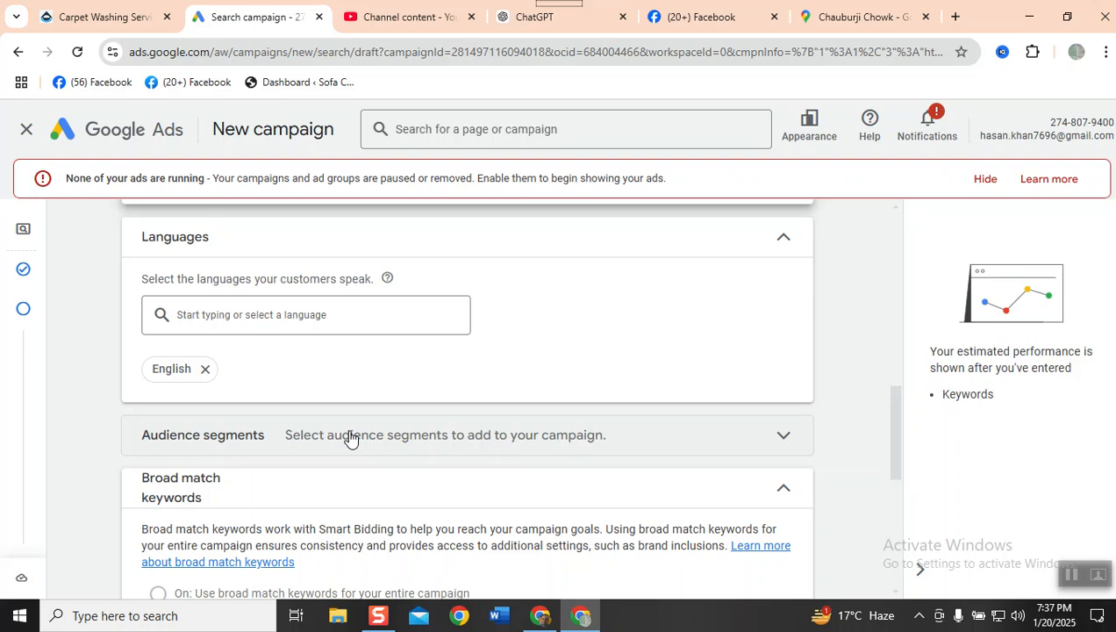
scroll(349, 437, down, 1)
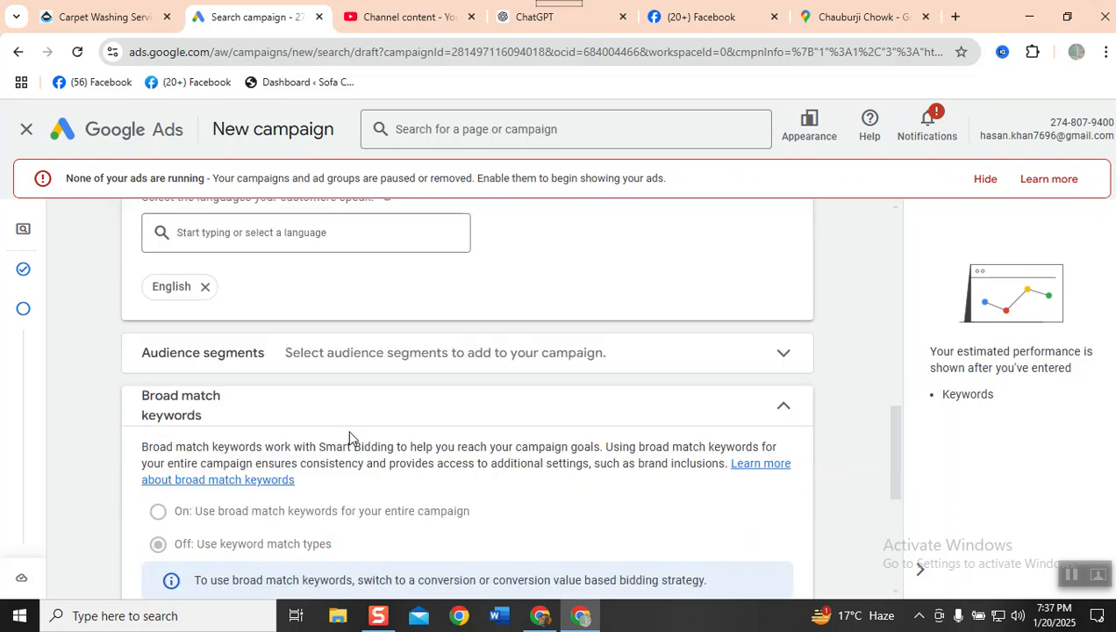
scroll(349, 437, down, 4)
scroll(350, 436, down, 1)
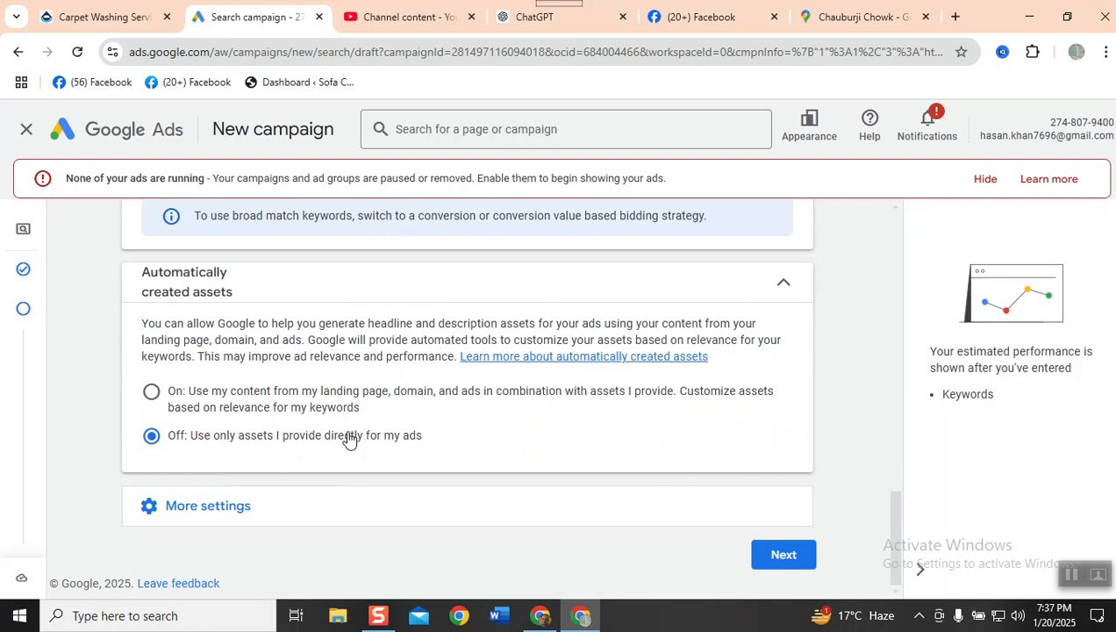
double_click(214, 522)
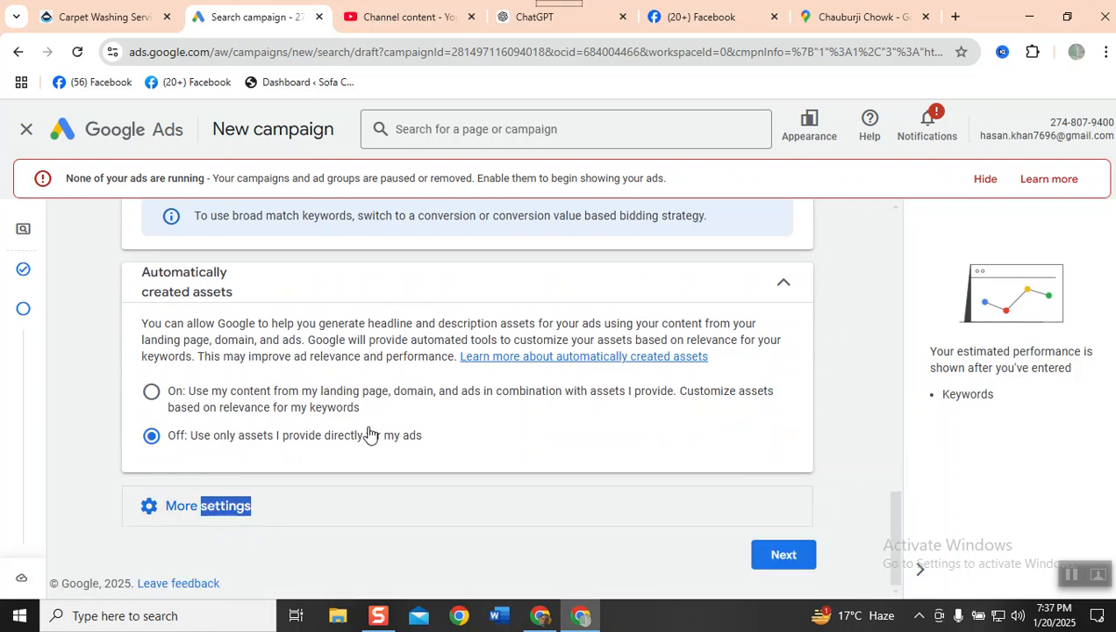
click(183, 509)
scroll(261, 508, down, 2)
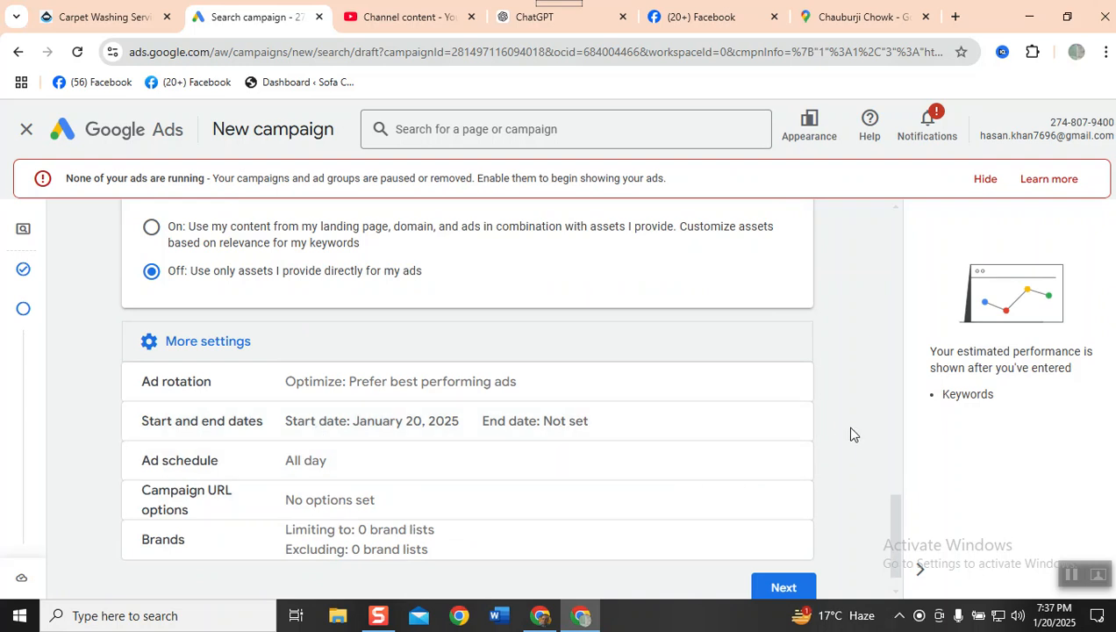
- Open the campaign's start and end dates and examine them
click(785, 424)
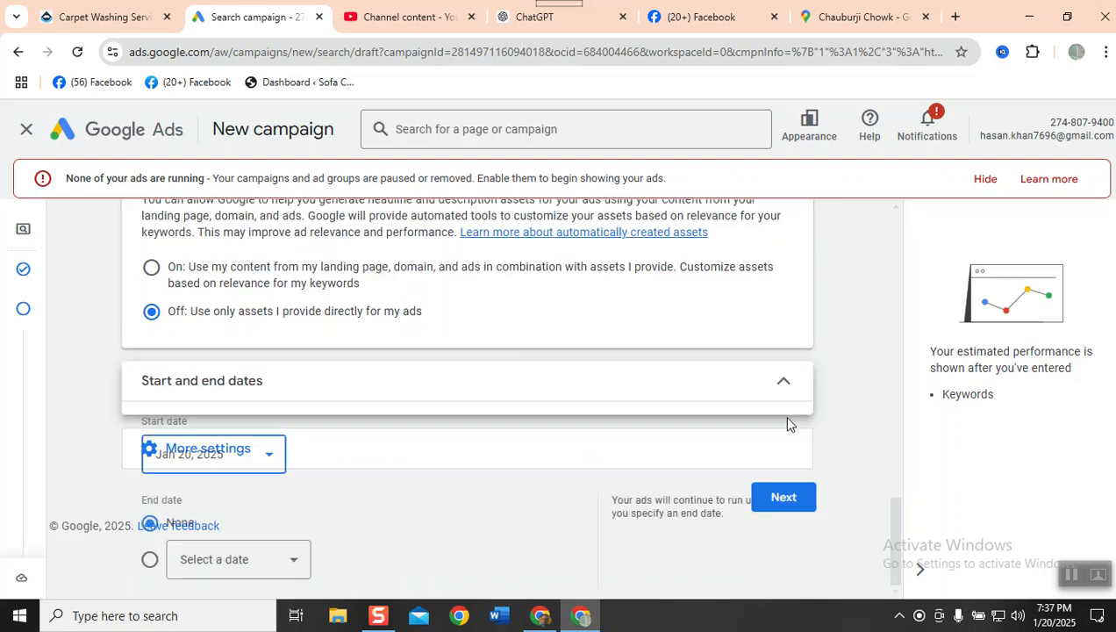
scroll(420, 500, down, 1)
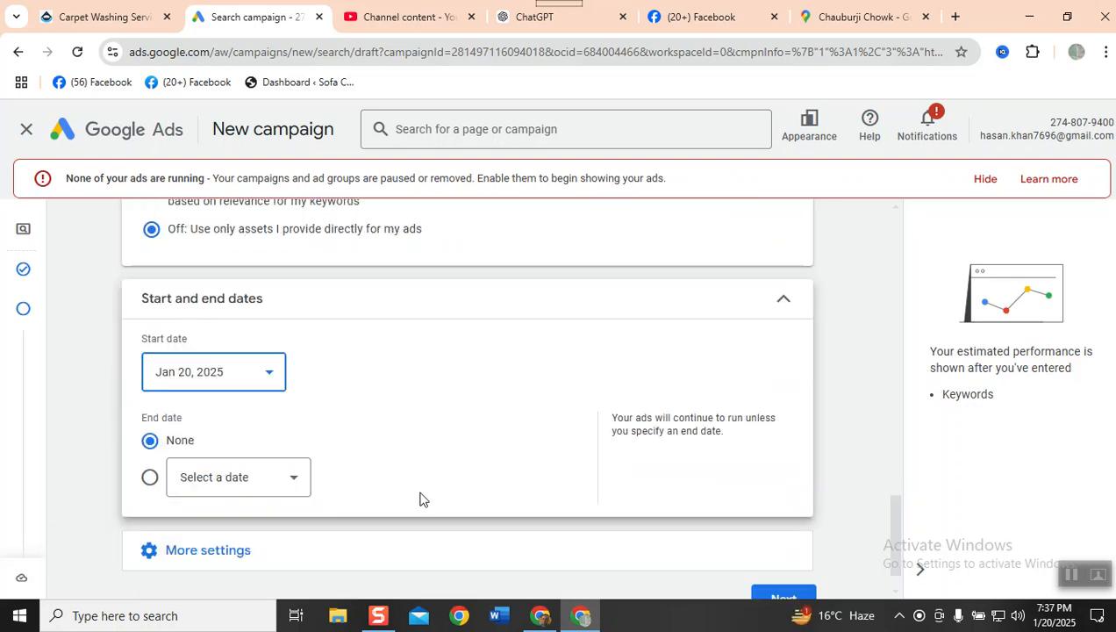
scroll(419, 500, down, 1)
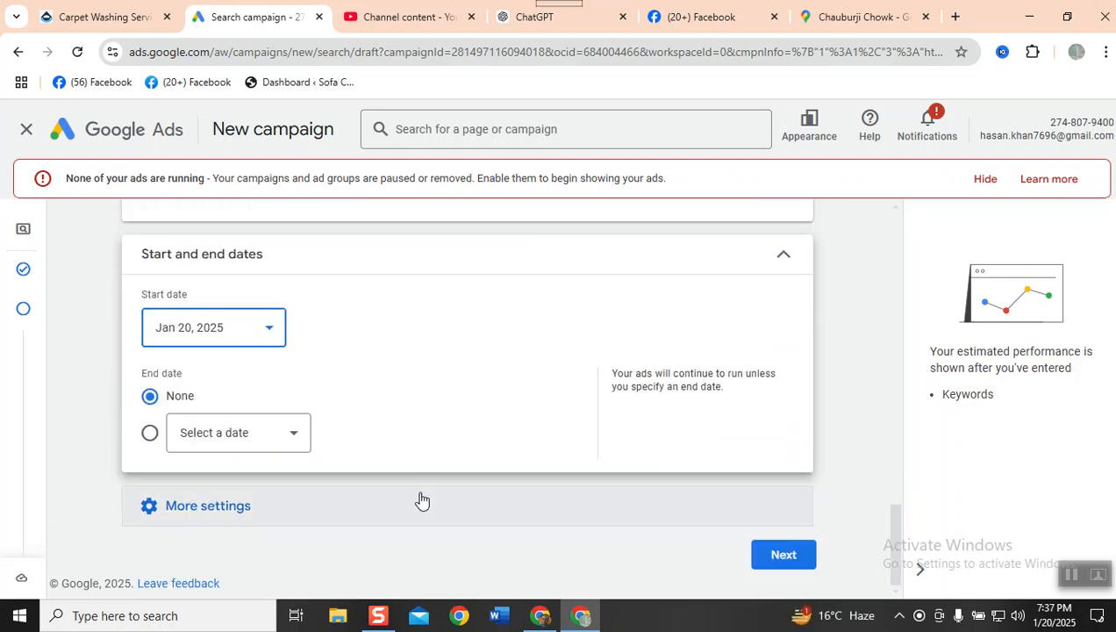
- Open the ad schedule in the additional settings and choose All days
click(176, 504)
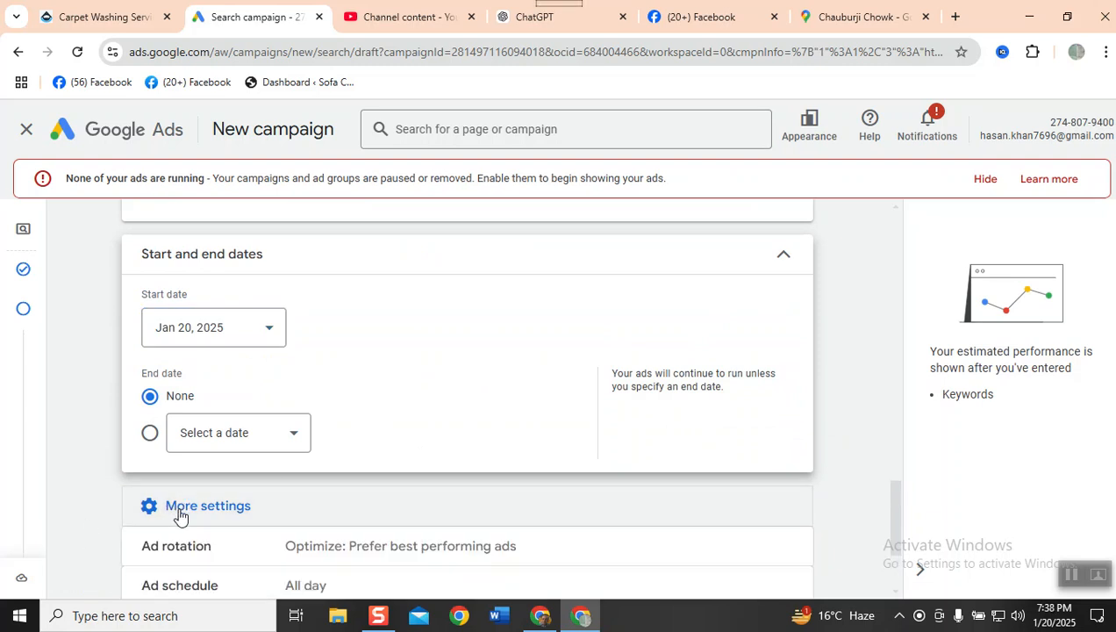
scroll(179, 514, down, 1)
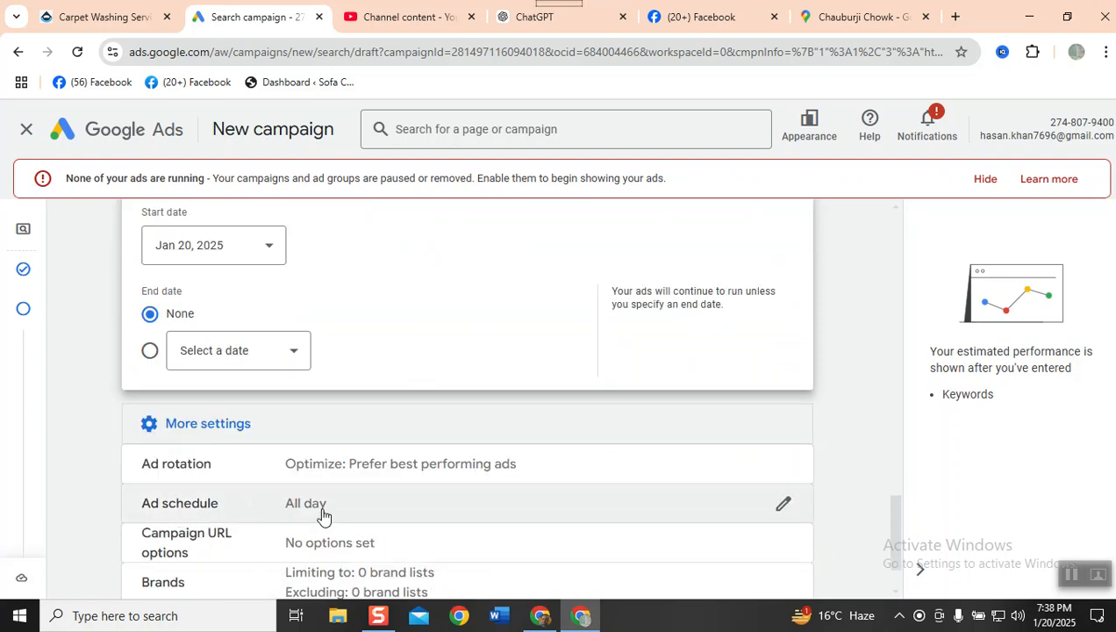
click(780, 507)
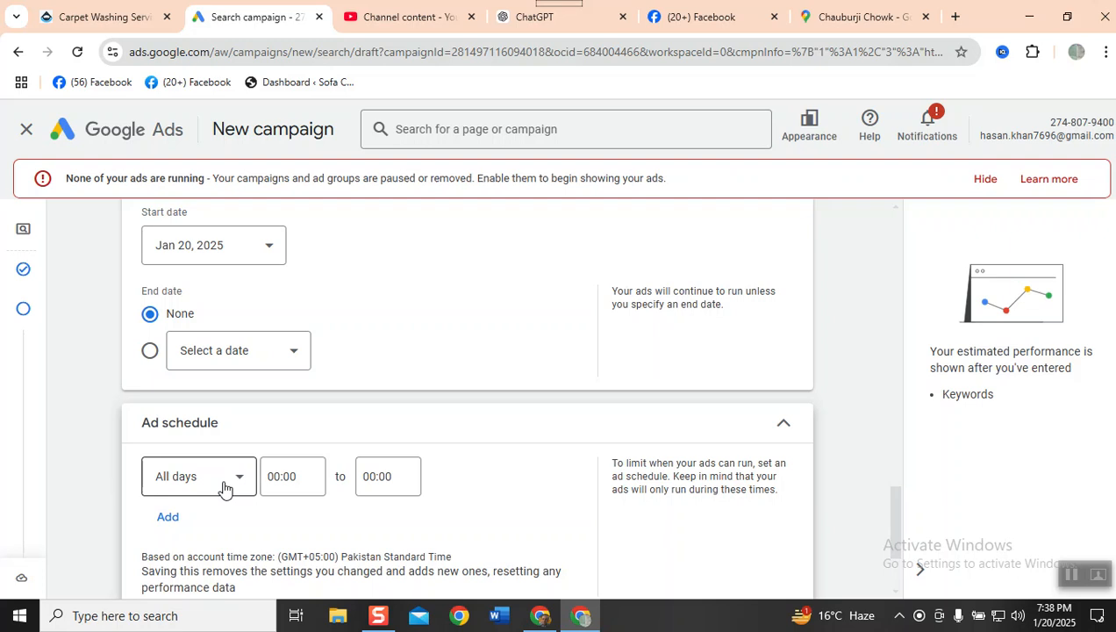
click(225, 488)
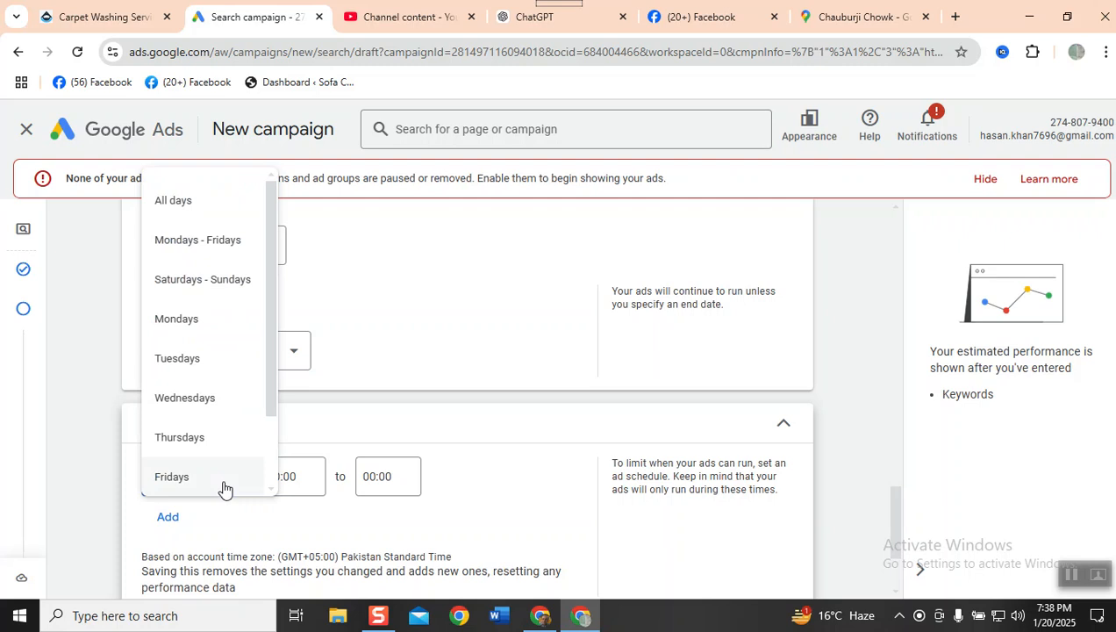
scroll(224, 489, down, 2)
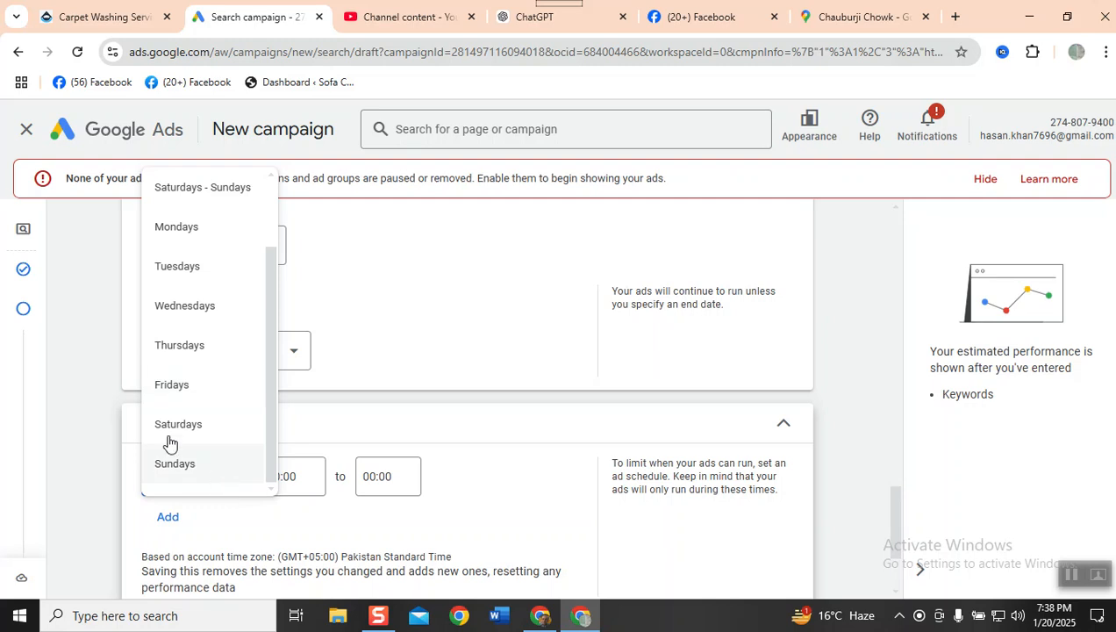
scroll(145, 336, up, 3)
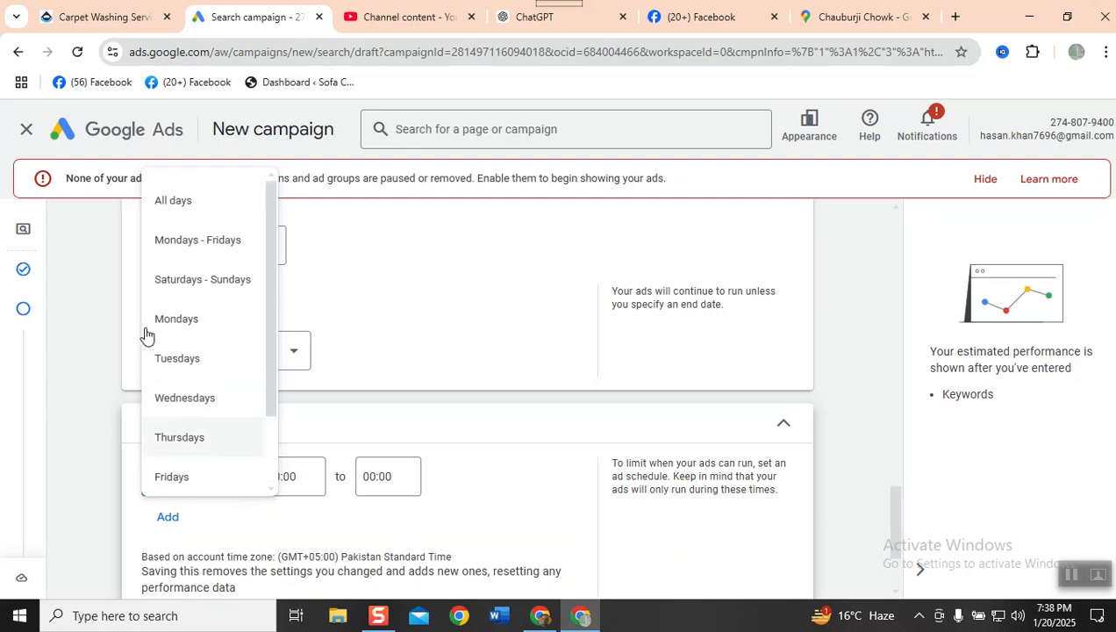
click(203, 196)
- Set the ad schedule's daily start time to 09:00
click(274, 476)
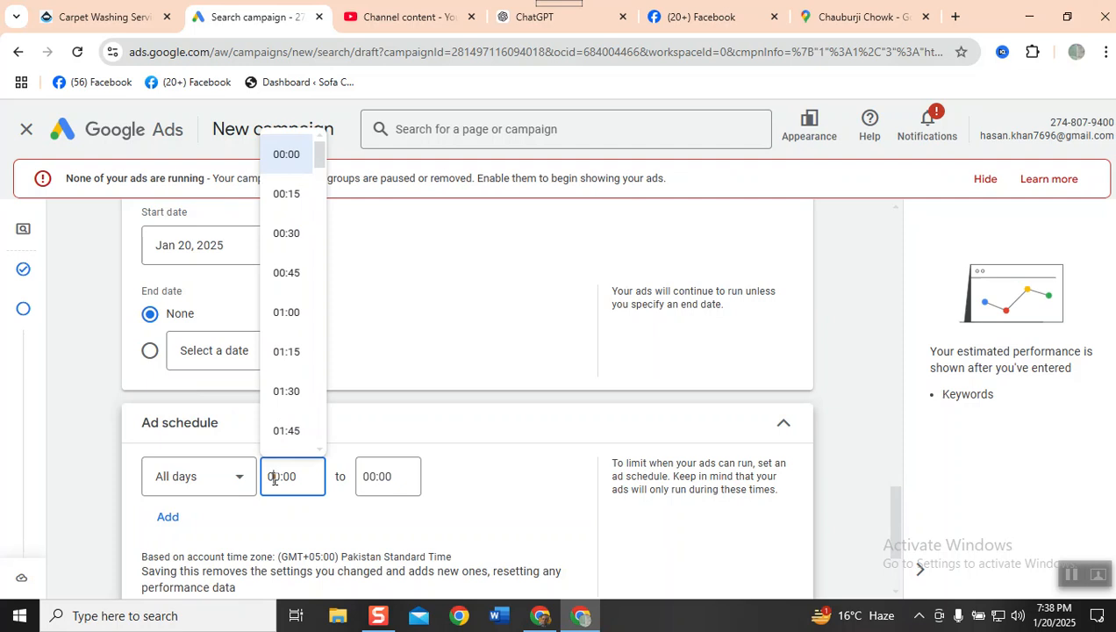
scroll(292, 292, down, 10)
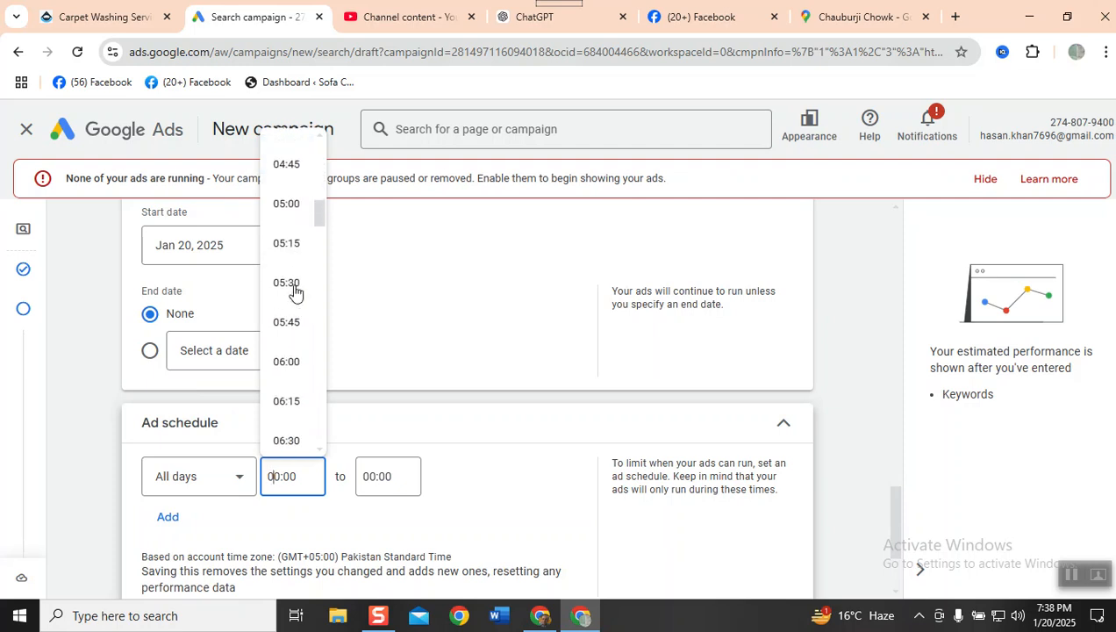
scroll(289, 298, down, 3)
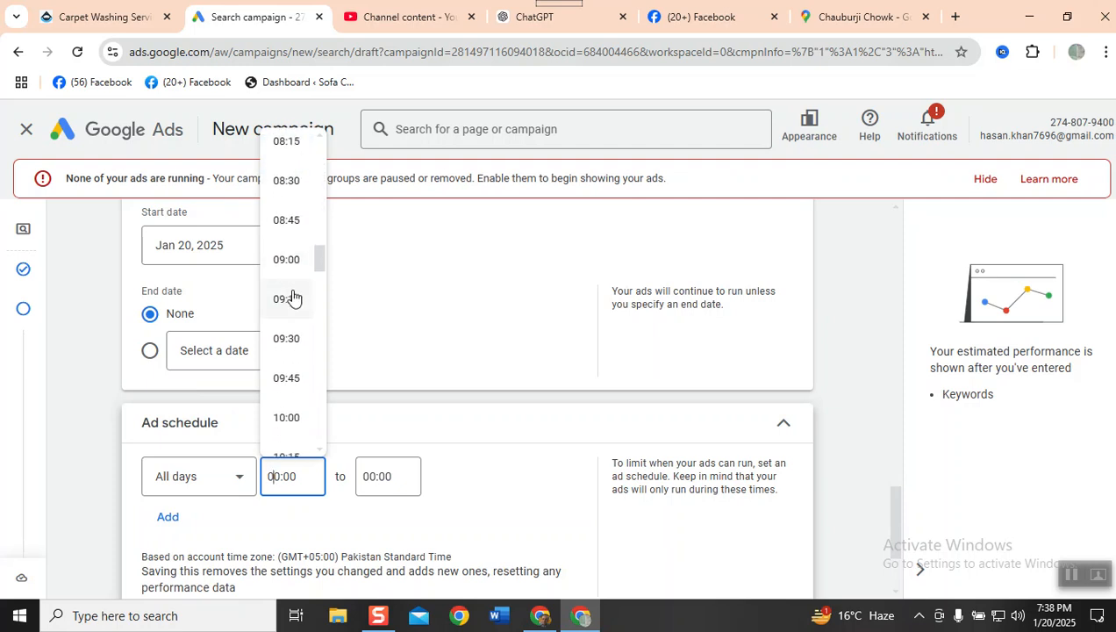
click(288, 257)
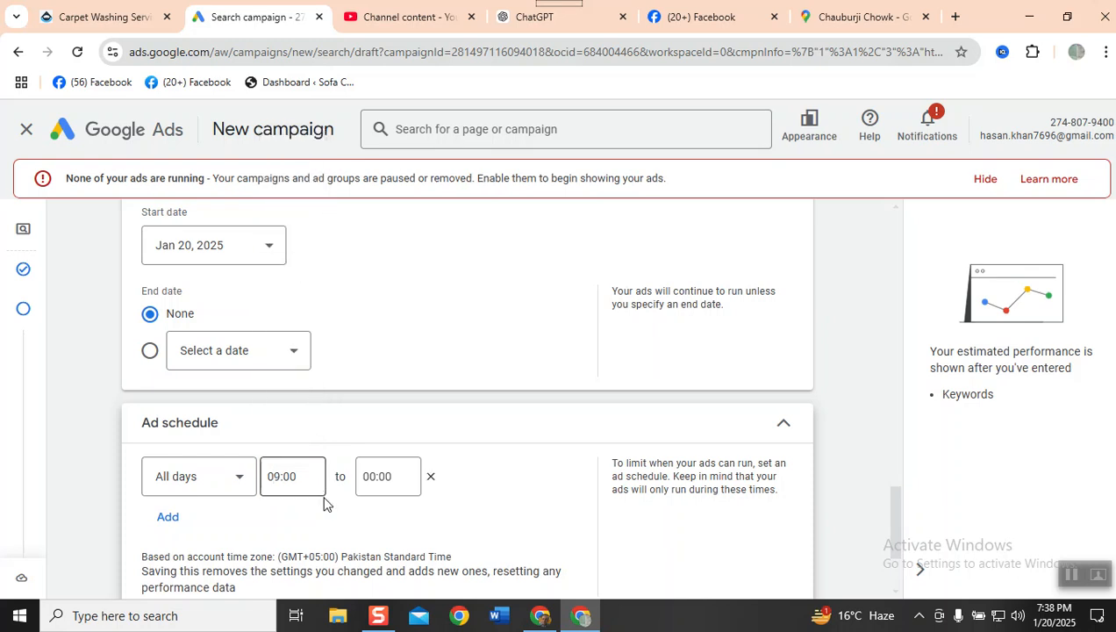
- Set the ad schedule's daily end time to 17:00
click(367, 476)
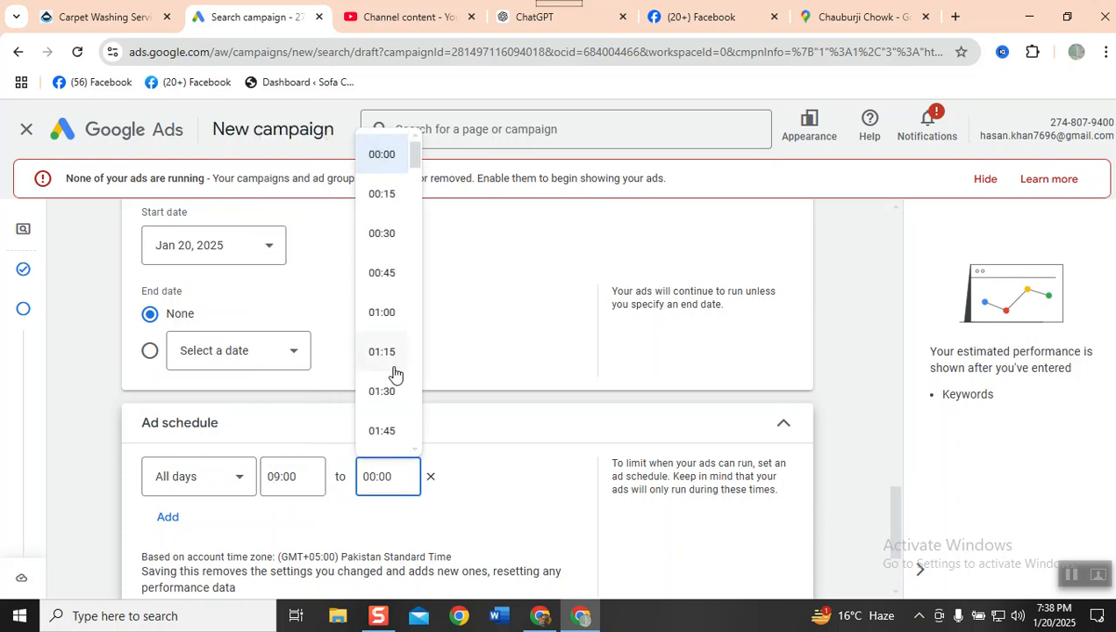
scroll(395, 375, down, 6)
scroll(393, 374, down, 3)
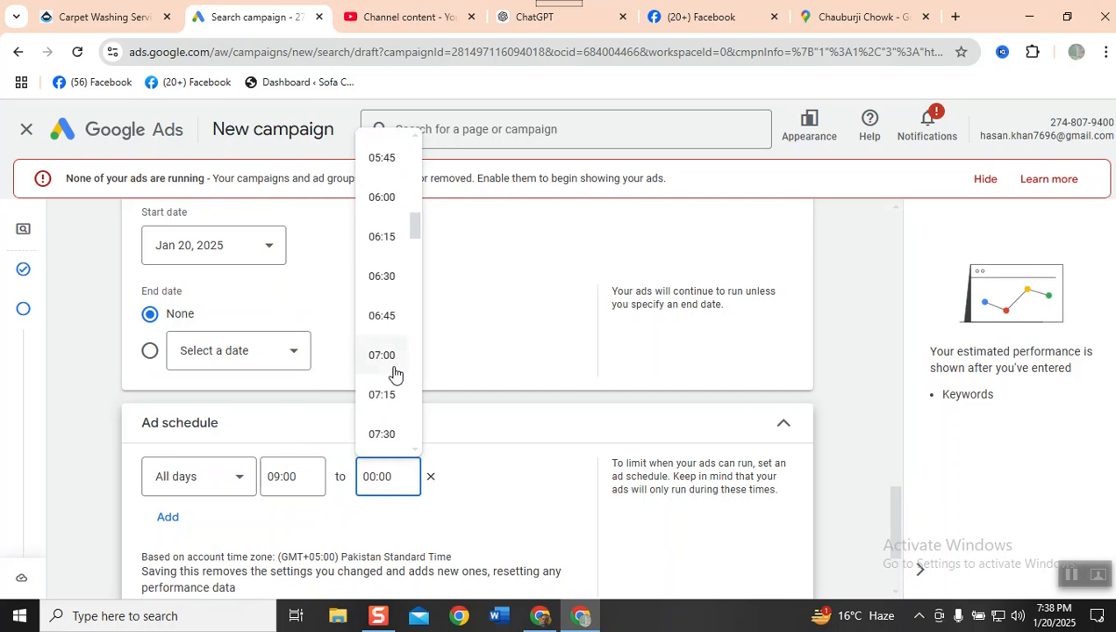
scroll(394, 373, down, 9)
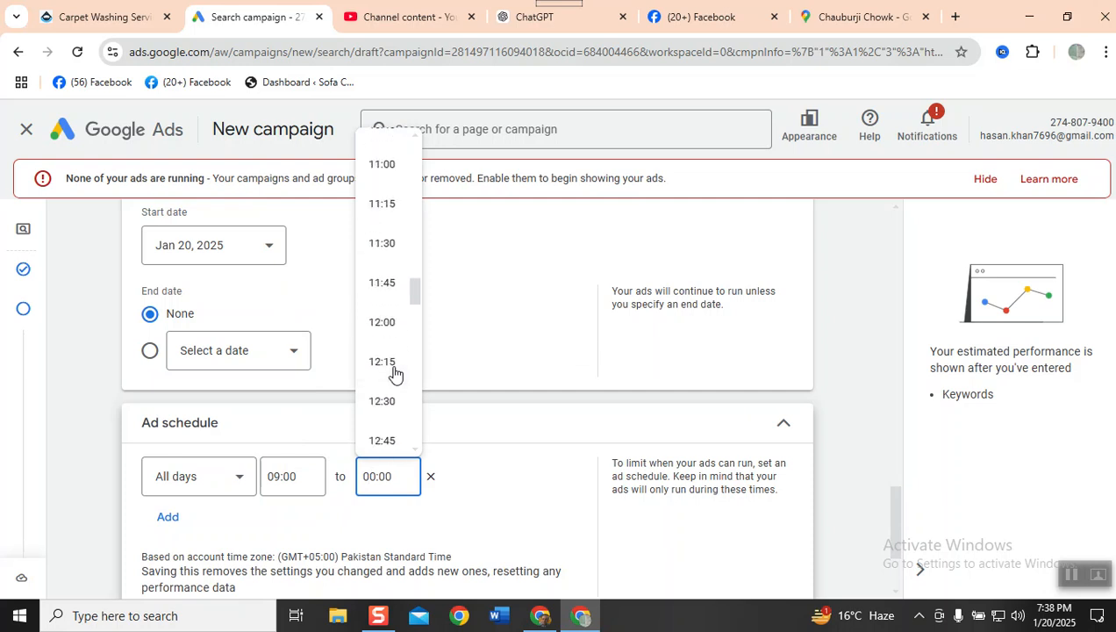
scroll(394, 374, down, 6)
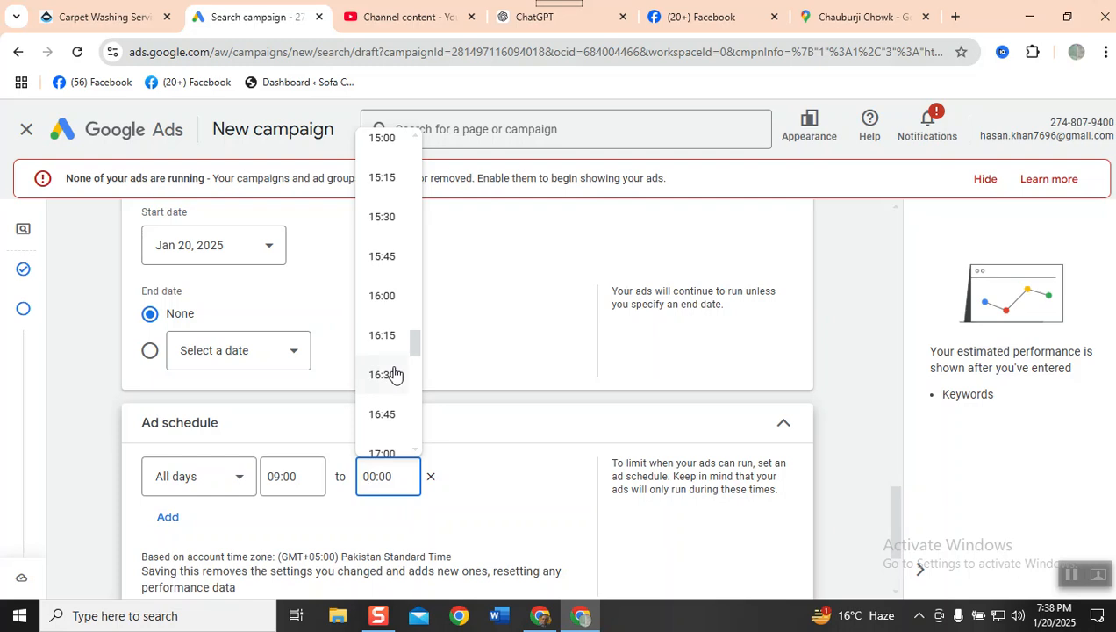
scroll(394, 374, down, 1)
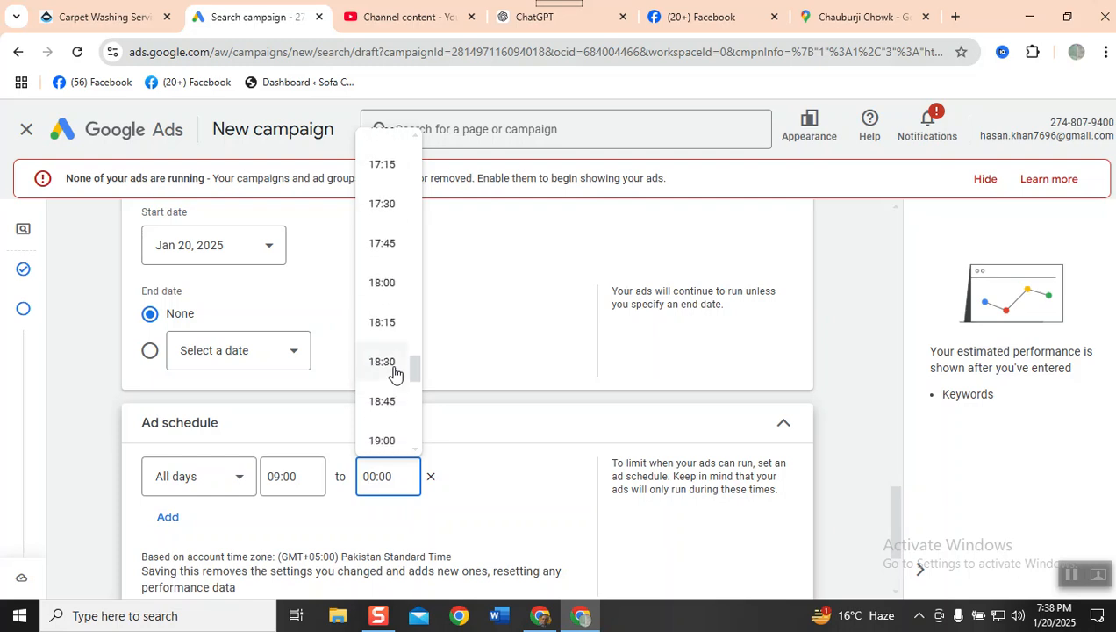
scroll(396, 245, up, 2)
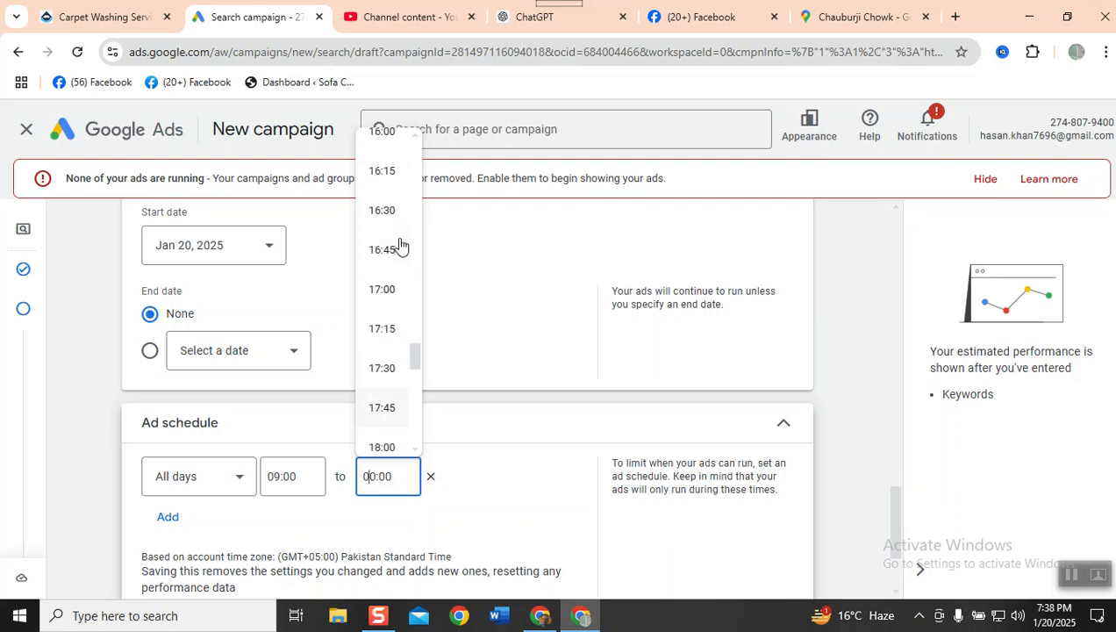
click(387, 289)
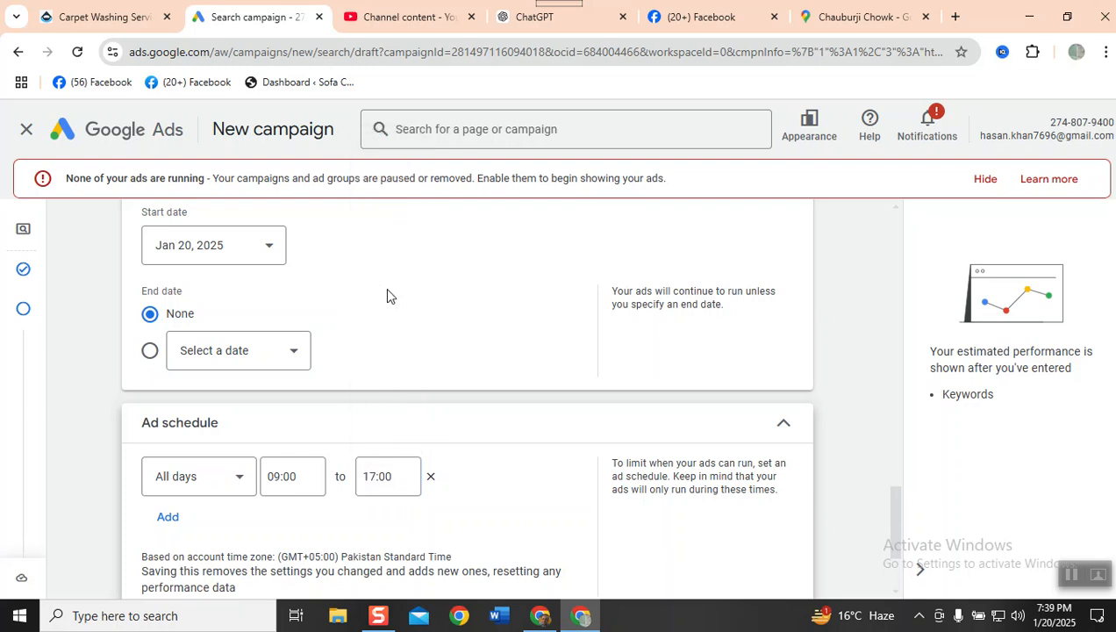
- Check the remaining additional settings and continue to keyword and asset generation
scroll(428, 355, down, 2)
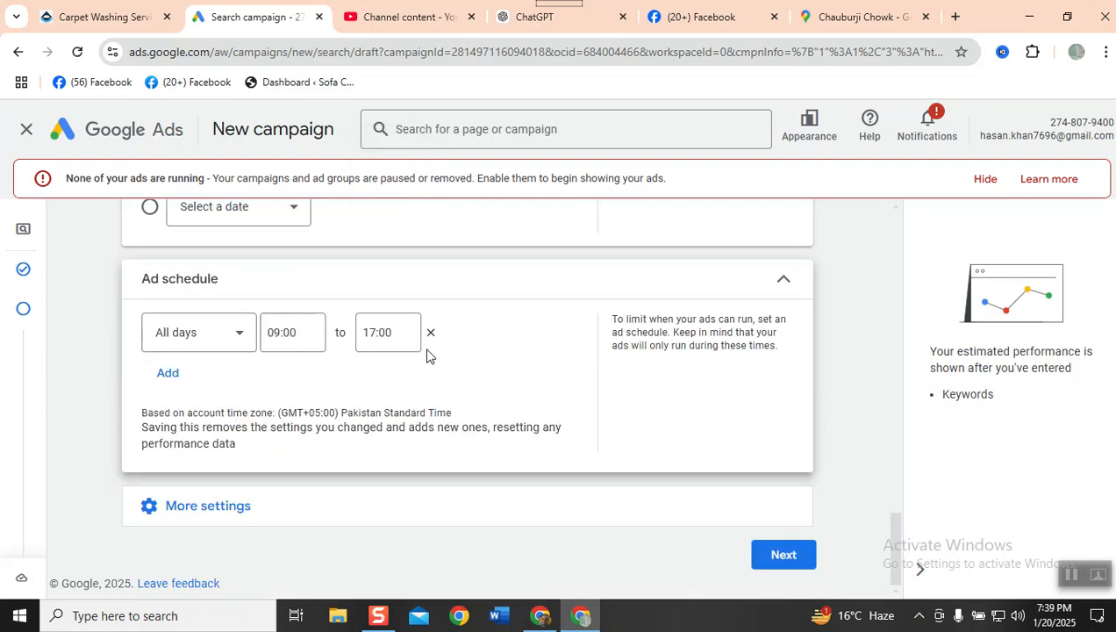
click(182, 518)
scroll(511, 405, down, 2)
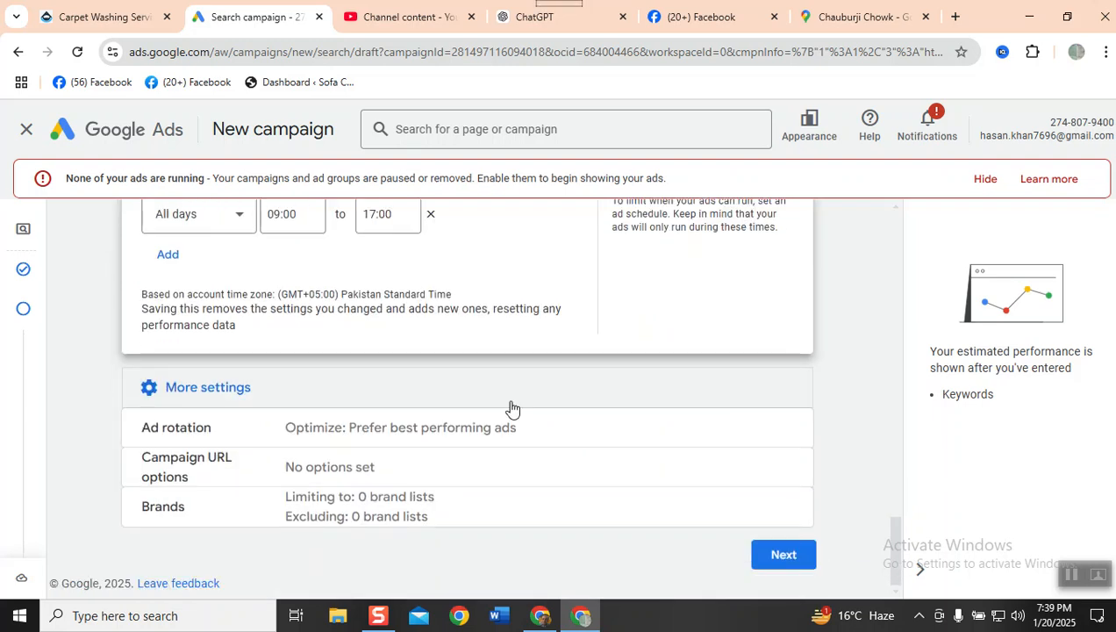
click(781, 552)
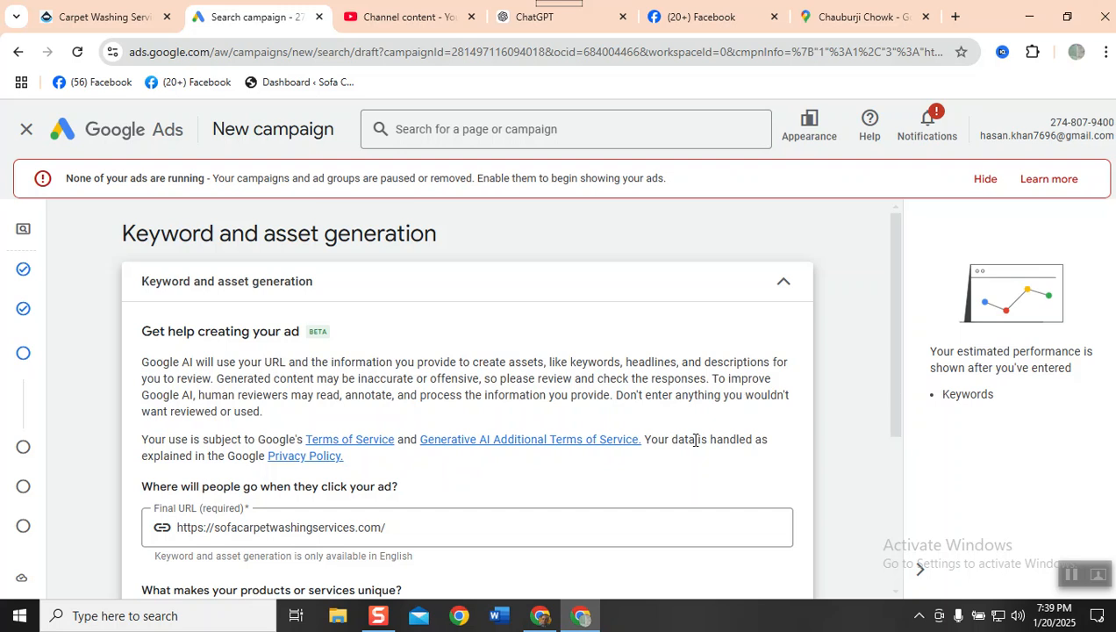
- Review the final URL and service description, and generate keywords and ad assets from them
scroll(696, 440, down, 4)
scroll(697, 439, up, 1)
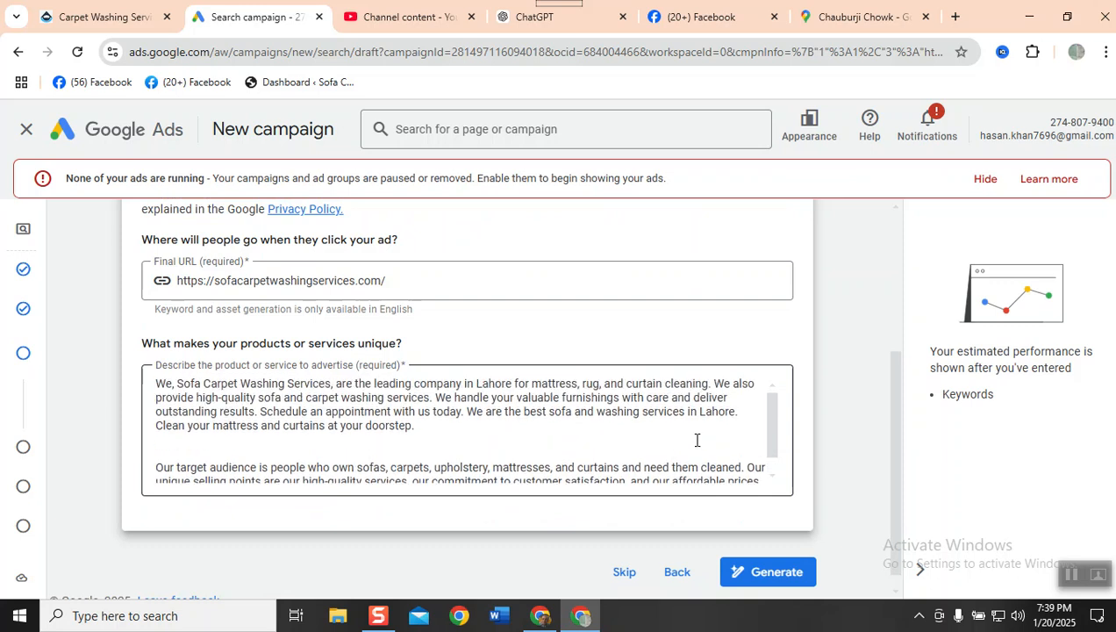
scroll(696, 440, up, 3)
scroll(696, 439, down, 4)
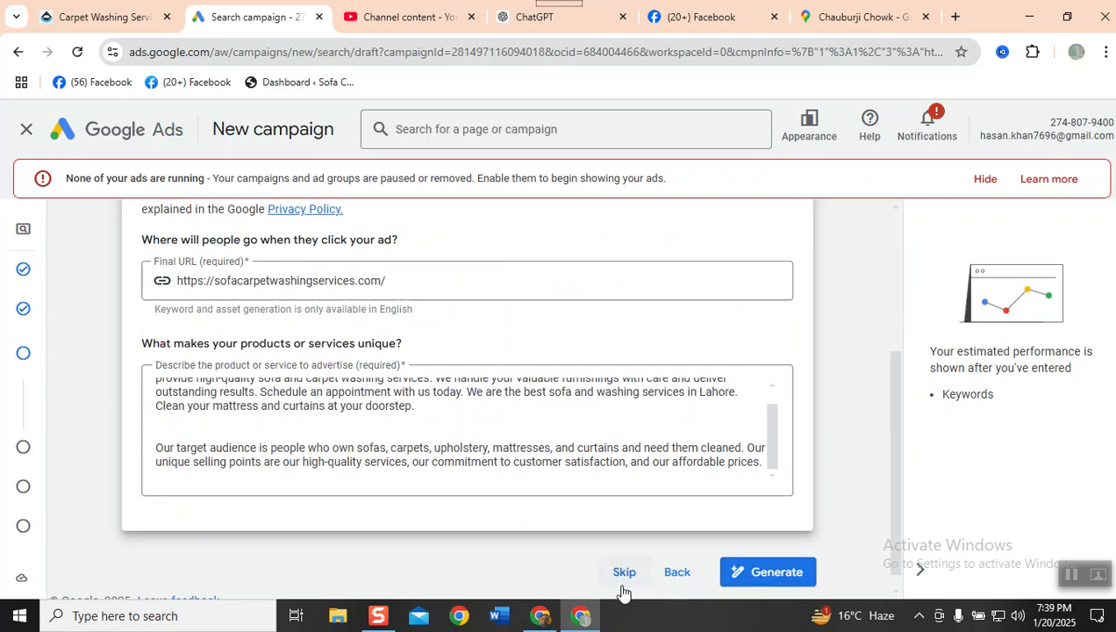
scroll(436, 493, up, 1)
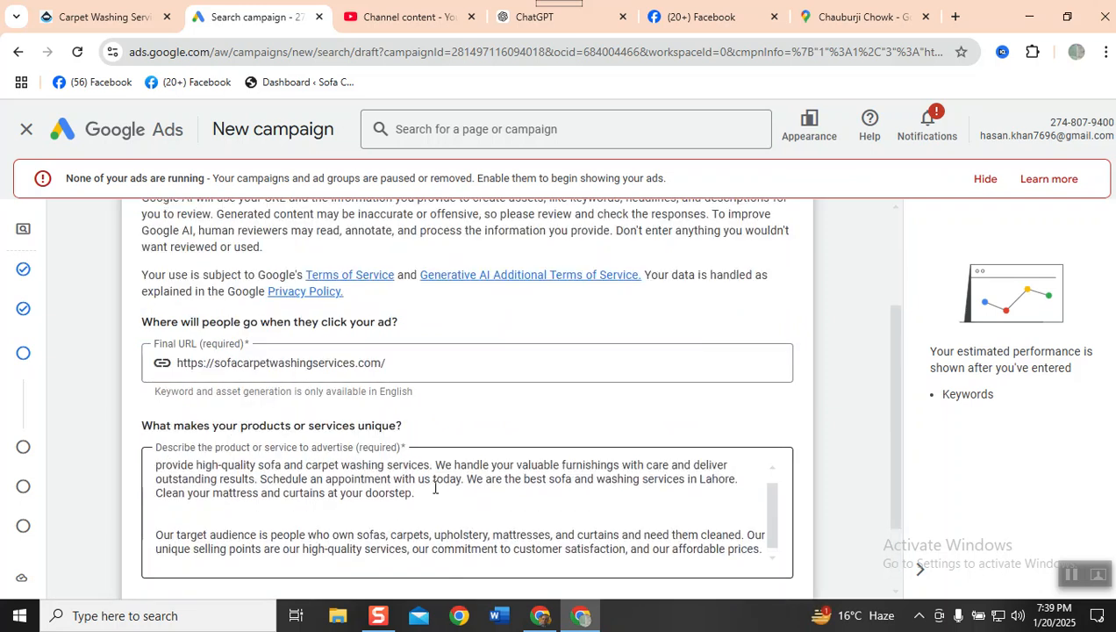
scroll(436, 488, up, 2)
scroll(281, 373, down, 3)
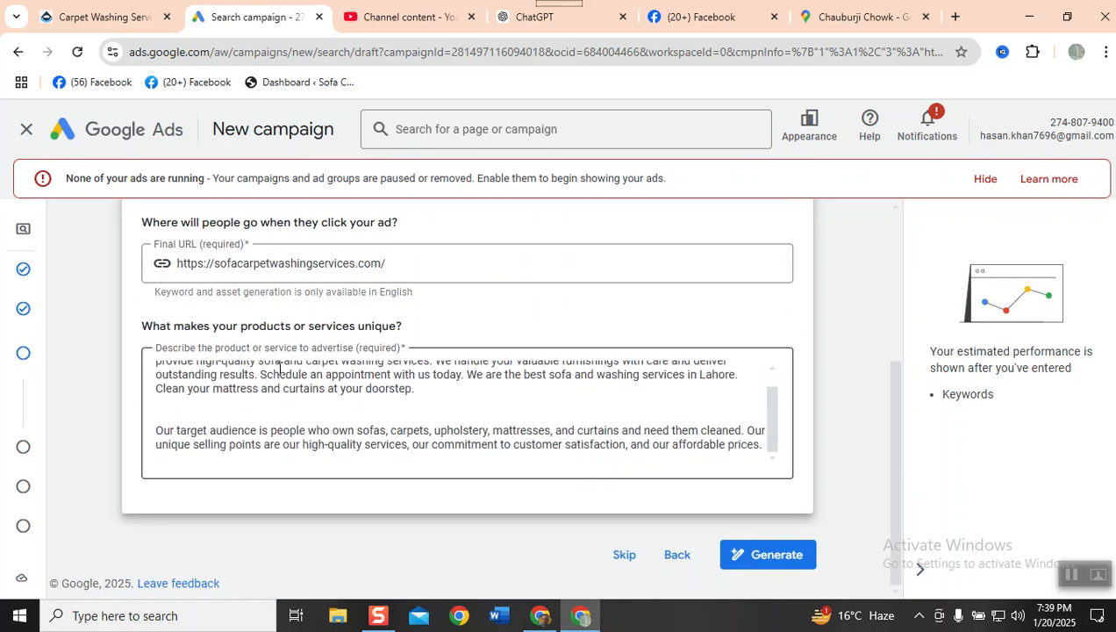
click(766, 565)
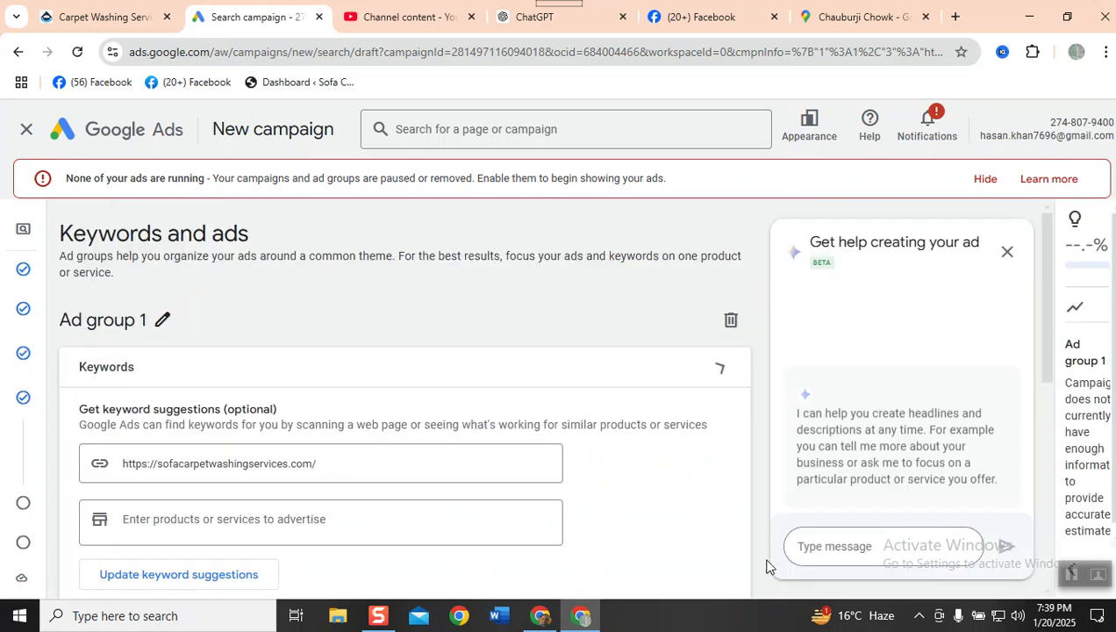
scroll(482, 388, down, 3)
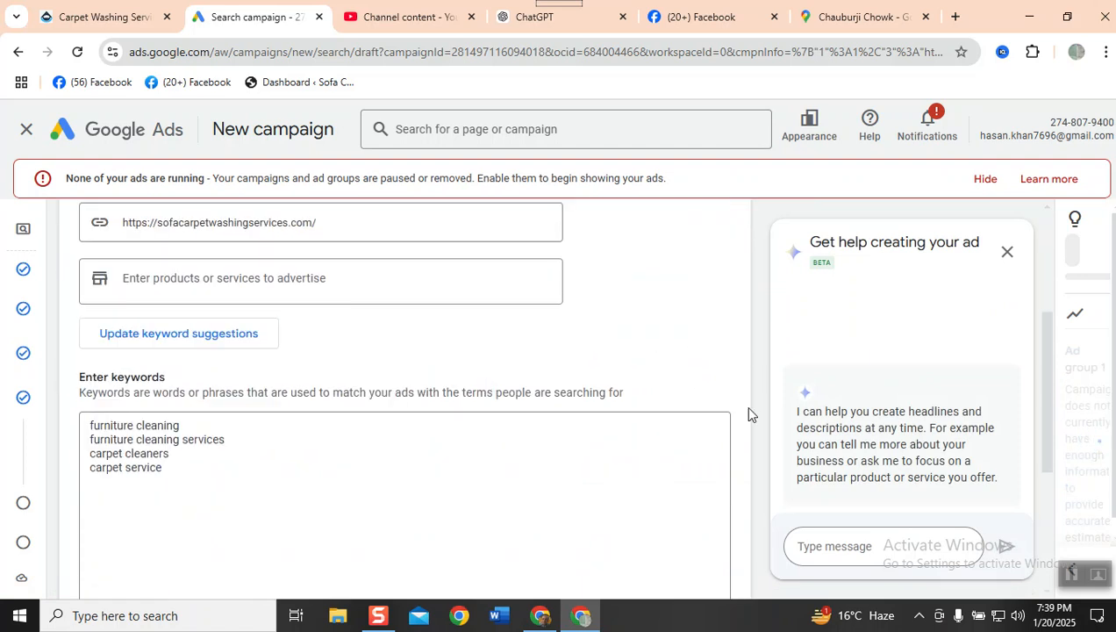
- Review the generated product terms and keyword list for Ad group 1, along with the ad strength rating
scroll(747, 413, down, 4)
scroll(560, 394, down, 4)
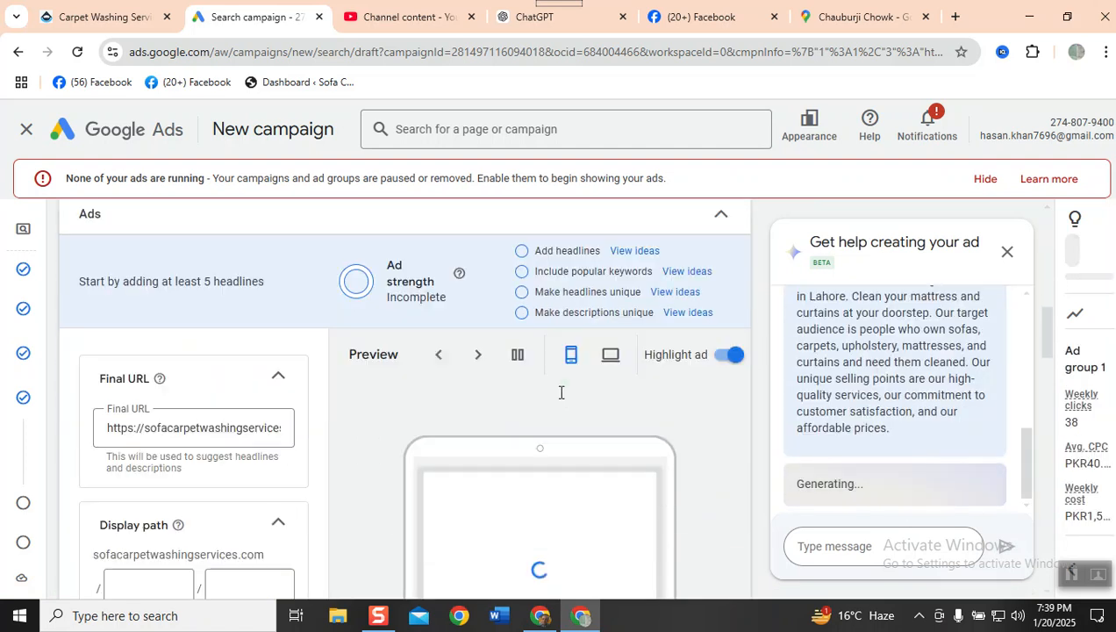
scroll(559, 399, up, 10)
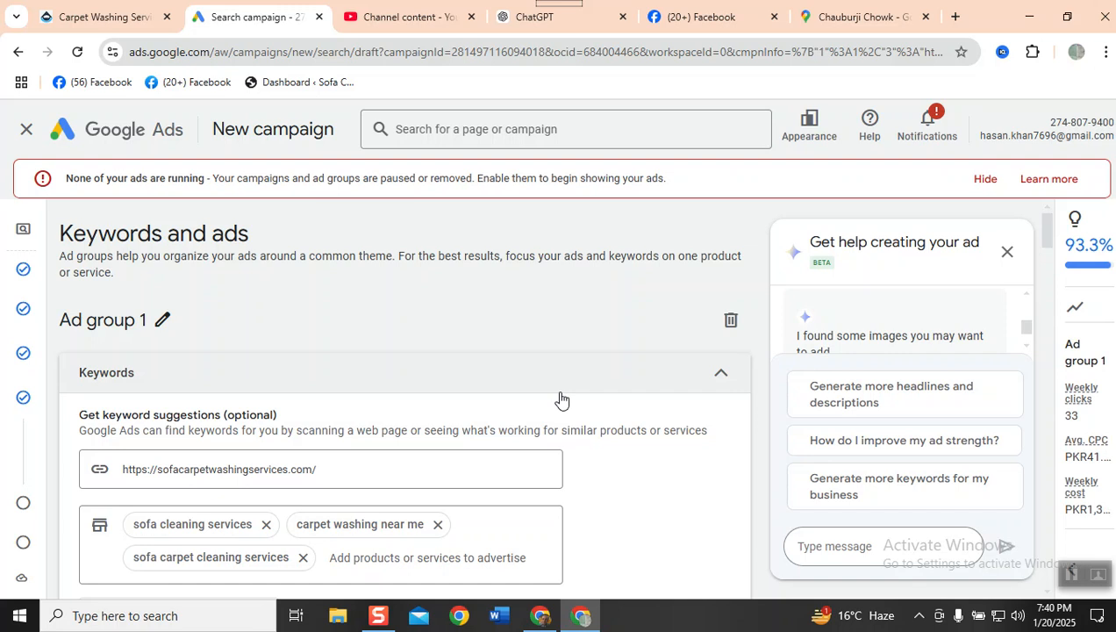
scroll(561, 399, down, 7)
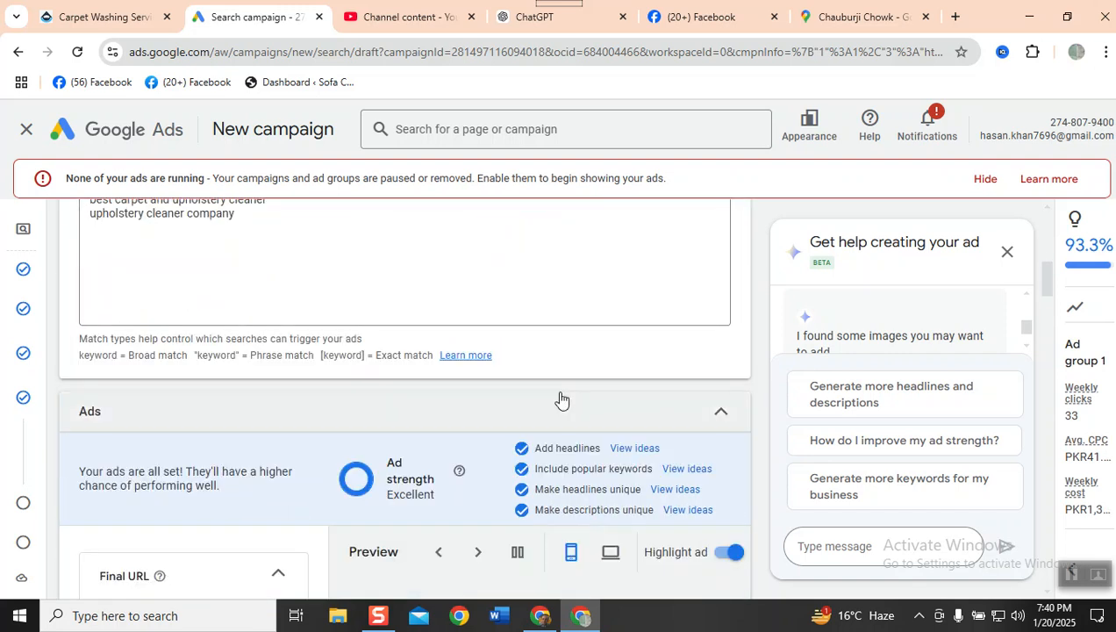
scroll(561, 399, down, 5)
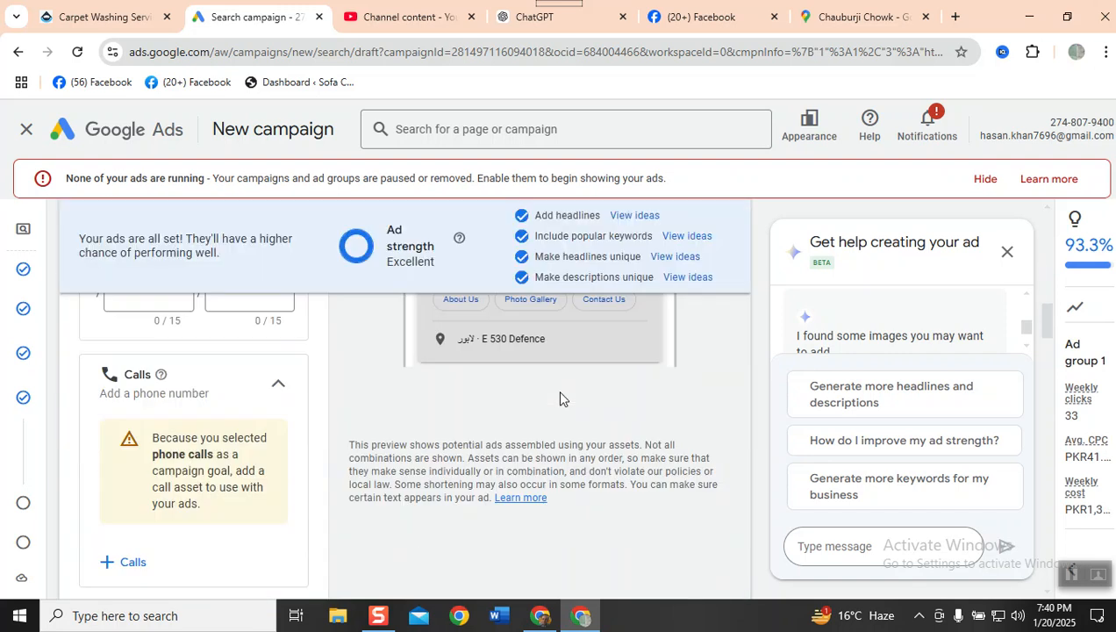
scroll(560, 399, up, 2)
scroll(559, 399, up, 3)
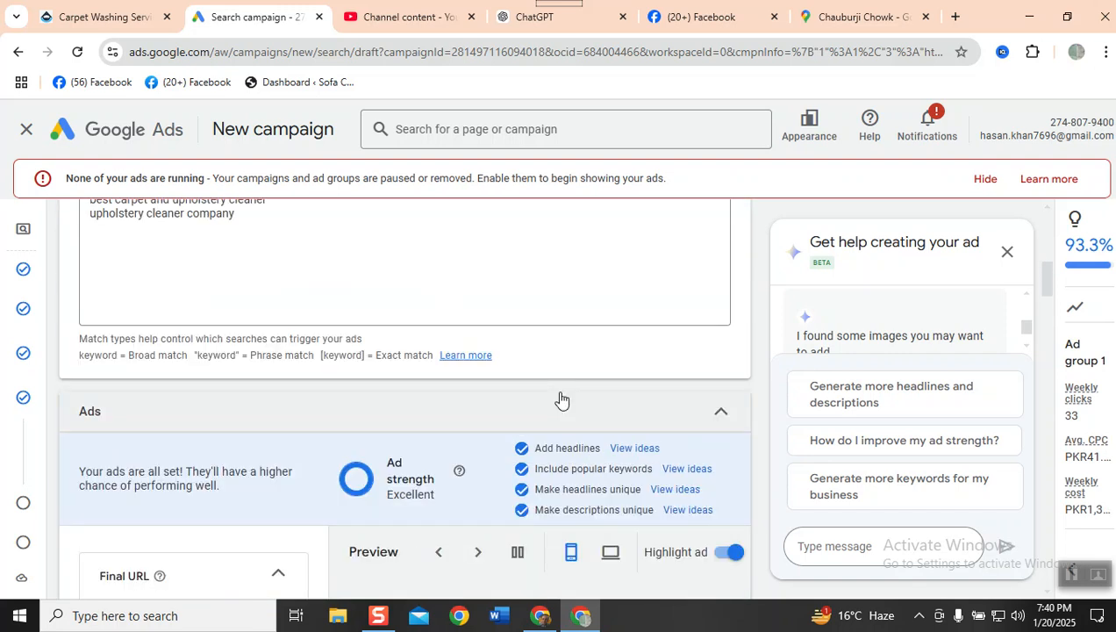
scroll(561, 399, down, 2)
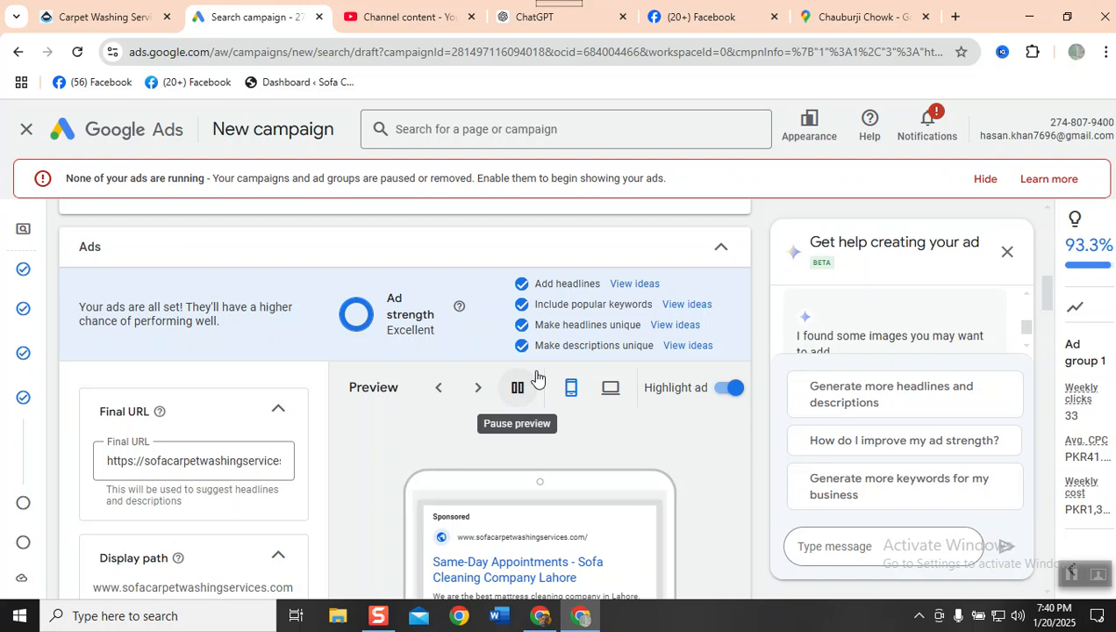
scroll(298, 375, up, 5)
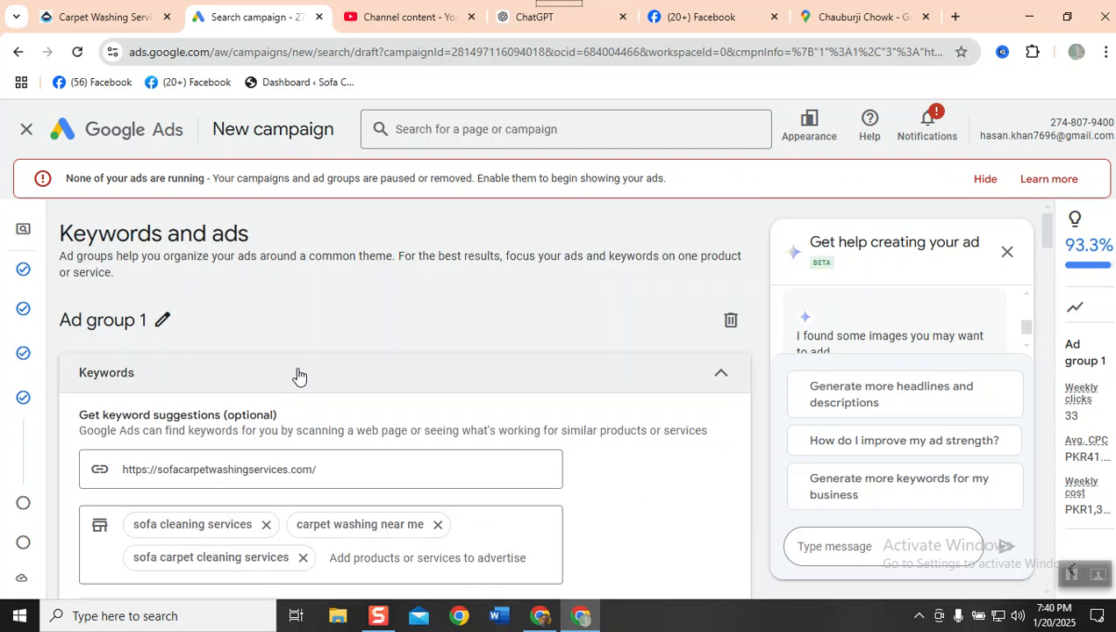
scroll(290, 385, down, 2)
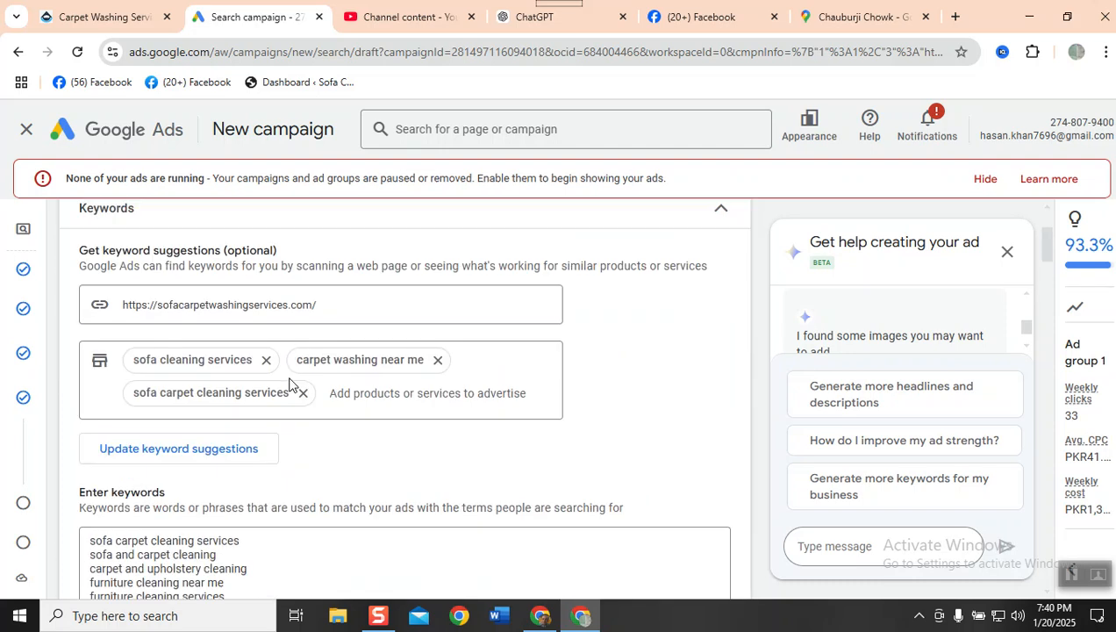
scroll(224, 367, down, 2)
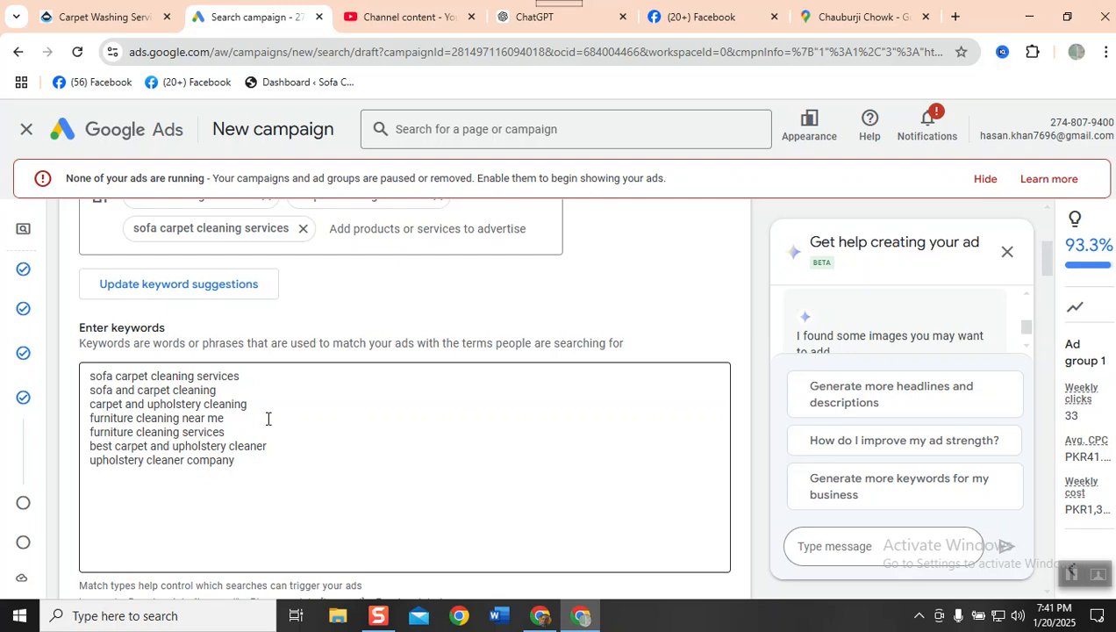
- Review the ad's final URL, display path and mobile preview
scroll(267, 419, down, 5)
scroll(267, 424, down, 2)
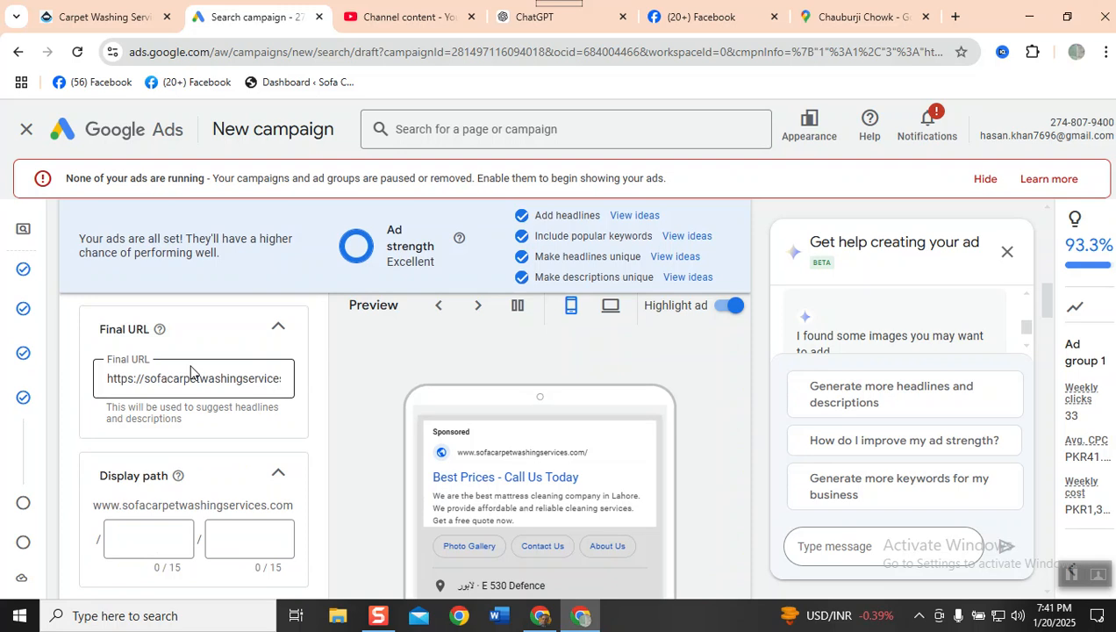
scroll(191, 371, down, 2)
scroll(190, 371, up, 1)
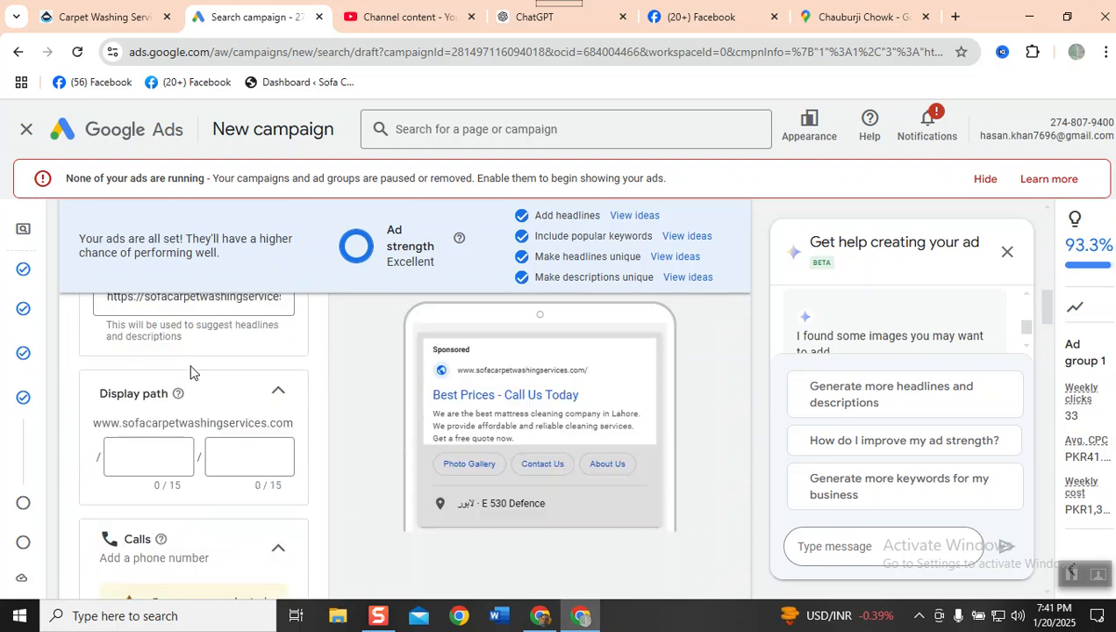
scroll(190, 371, down, 1)
scroll(190, 371, up, 1)
scroll(190, 371, up, 2)
scroll(189, 376, down, 1)
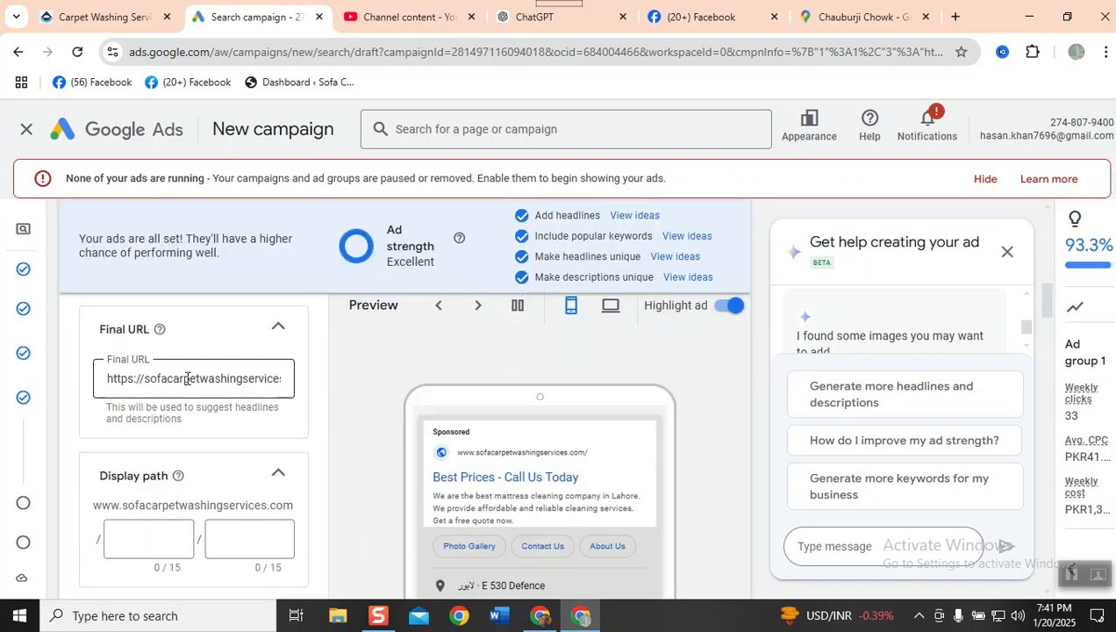
scroll(187, 378, down, 1)
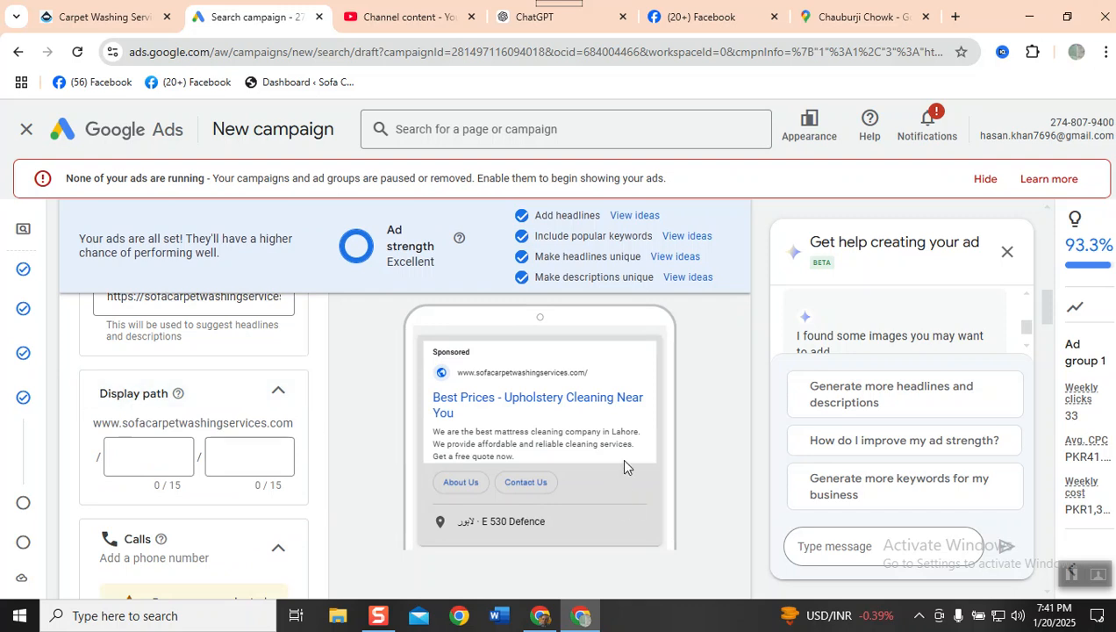
- Add both saved phone numbers to the campaign as call assets and apply them
scroll(252, 434, down, 2)
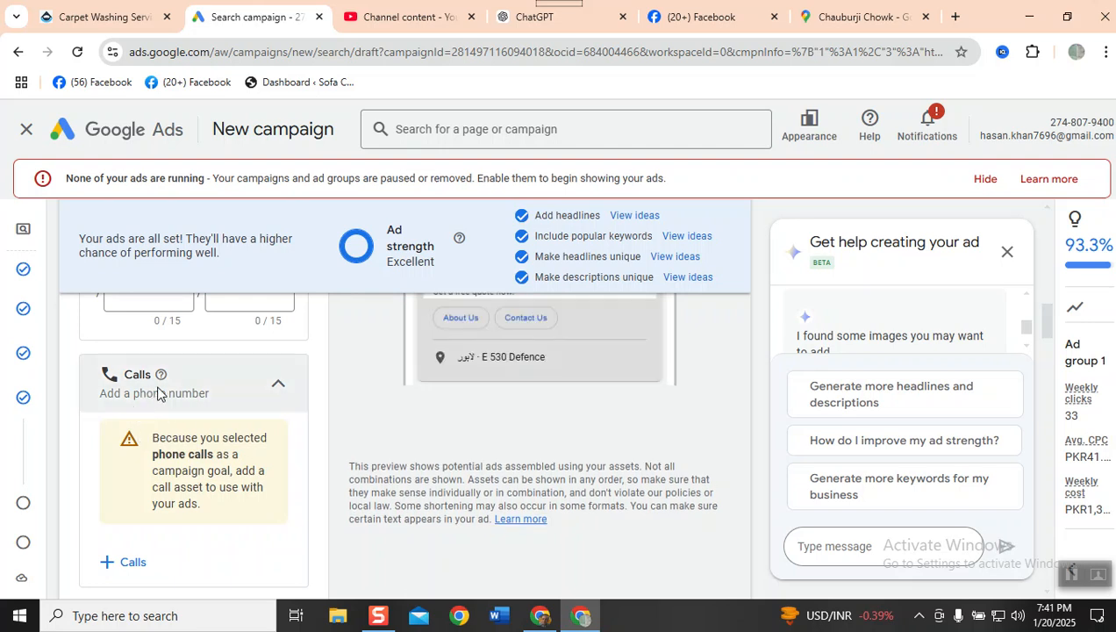
scroll(434, 417, up, 2)
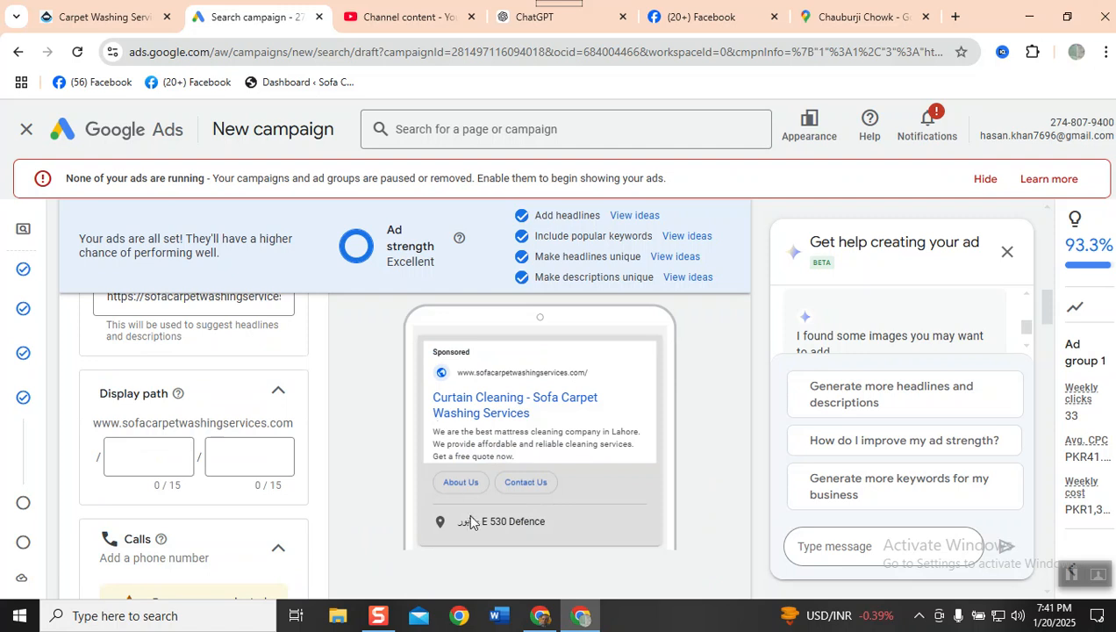
scroll(469, 521, down, 3)
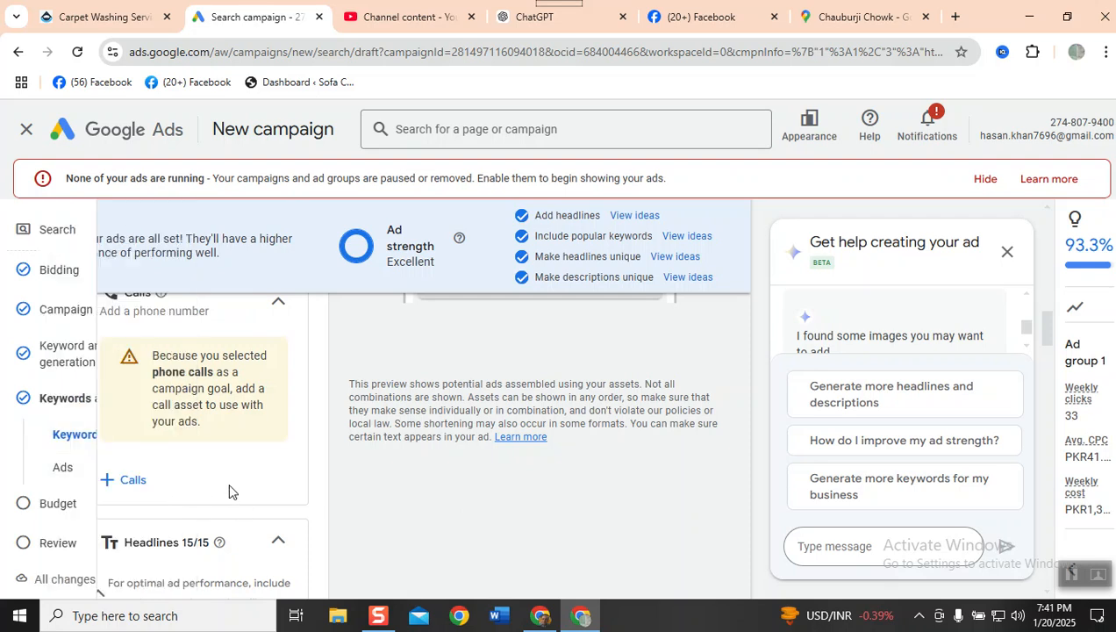
click(122, 480)
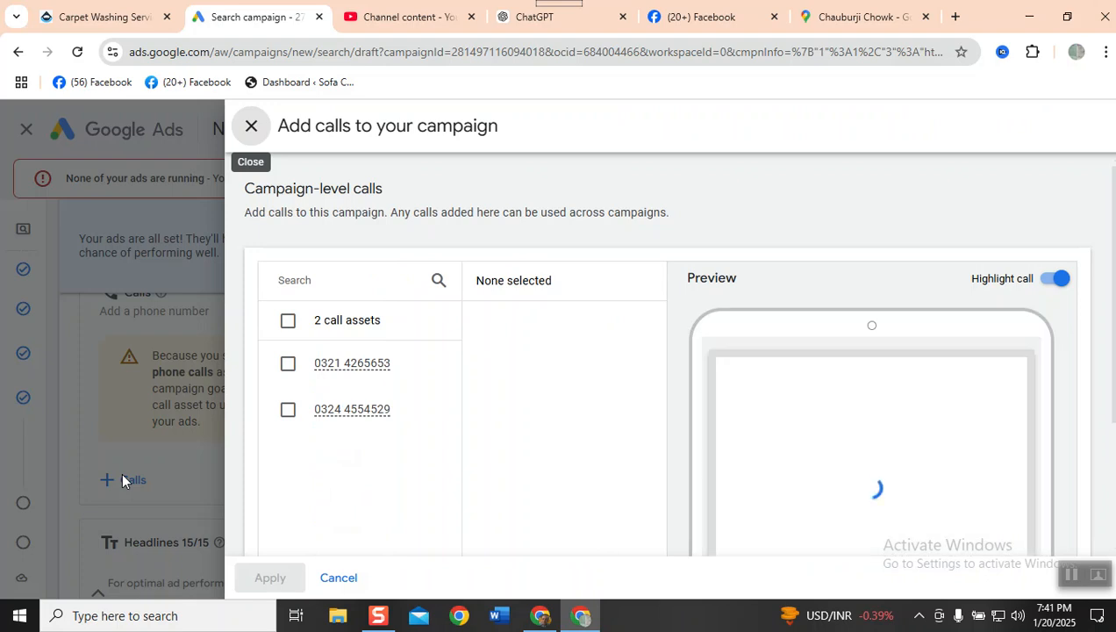
click(294, 323)
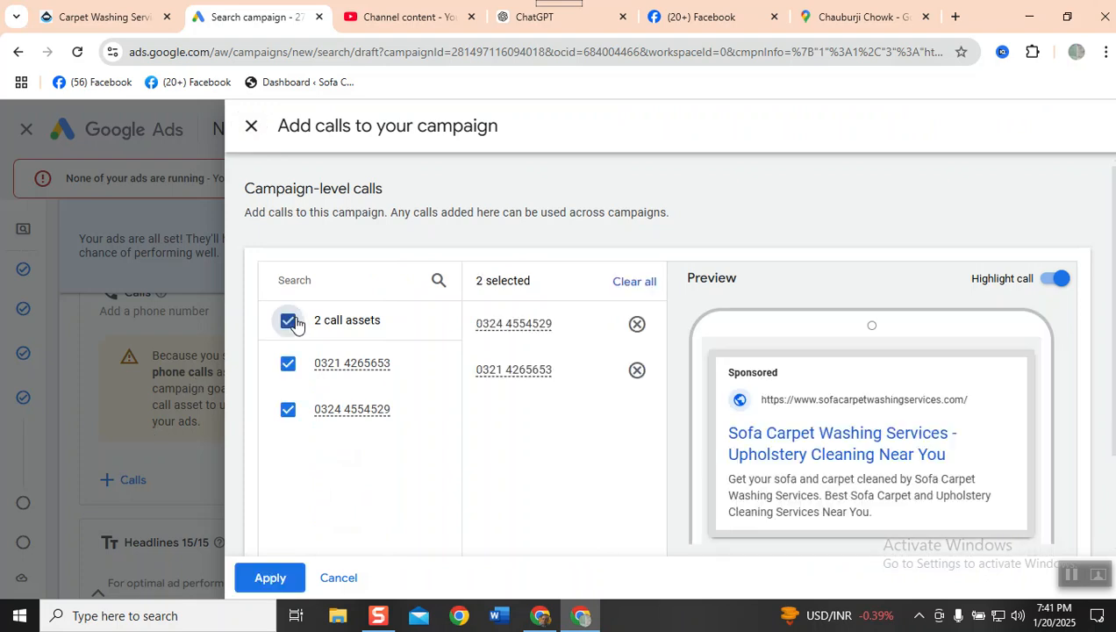
click(268, 578)
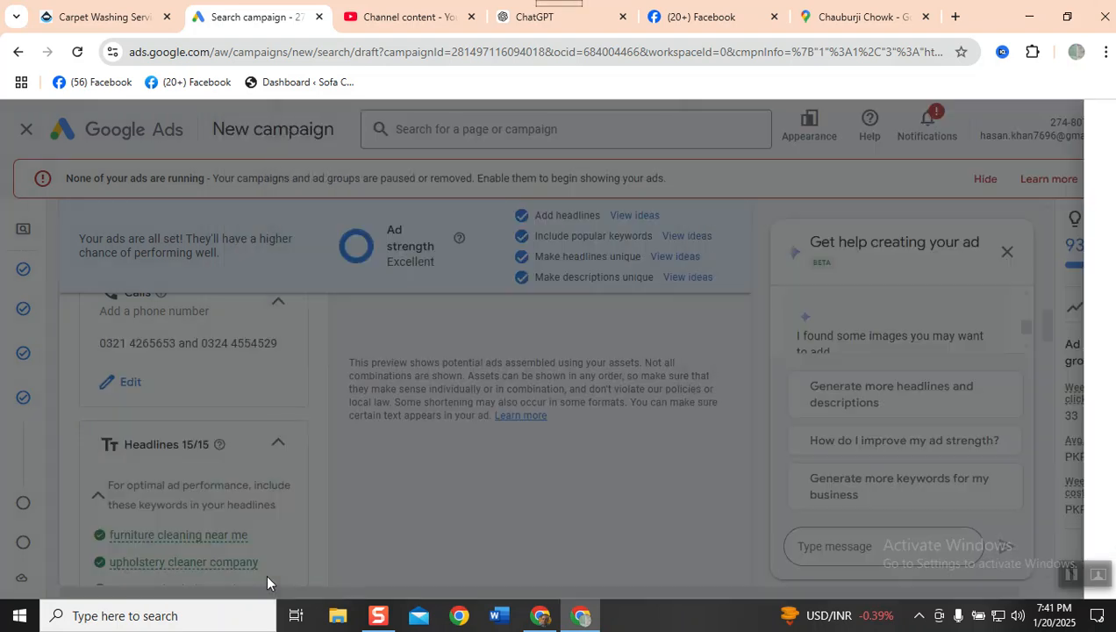
- Check the call assets in the Calls section and in the mobile ad preview
scroll(466, 493, up, 5)
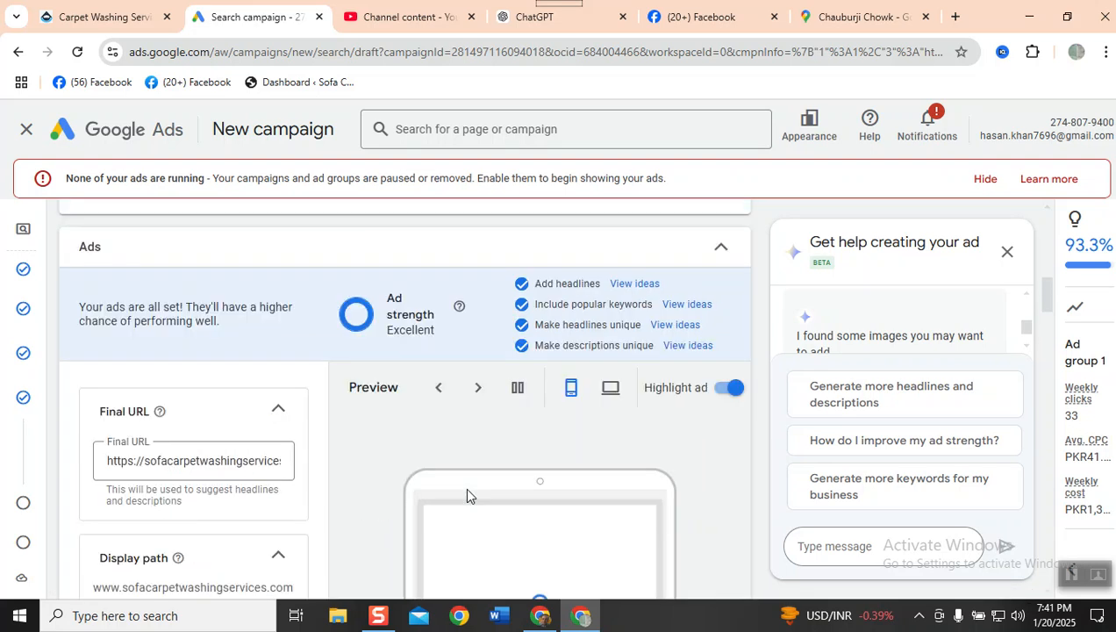
scroll(465, 496, down, 1)
scroll(466, 496, down, 2)
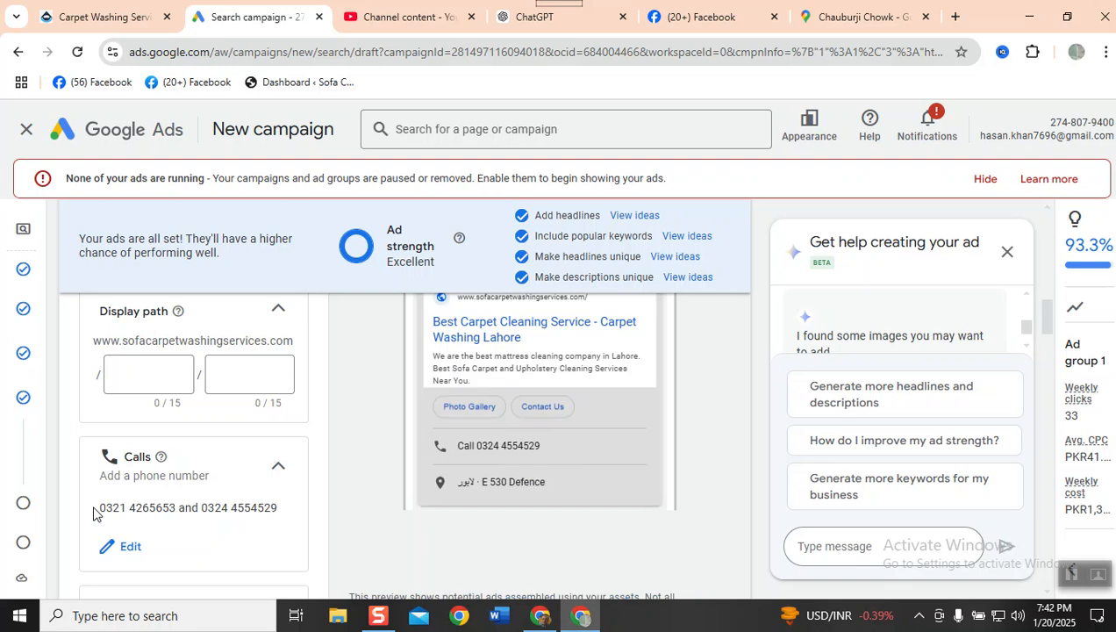
scroll(229, 469, down, 3)
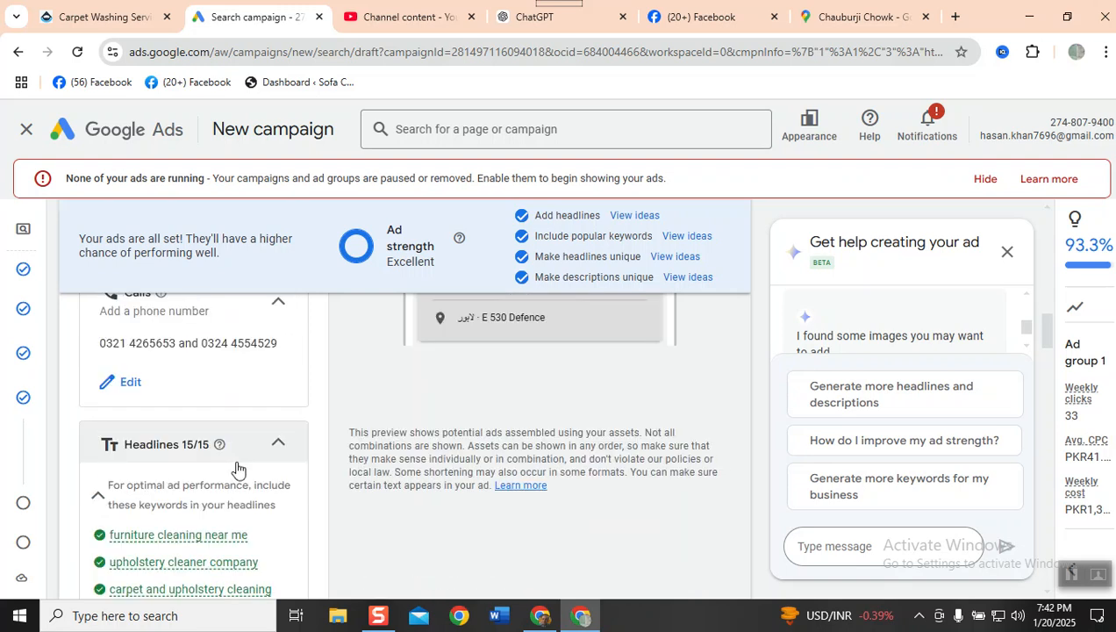
scroll(220, 466, up, 3)
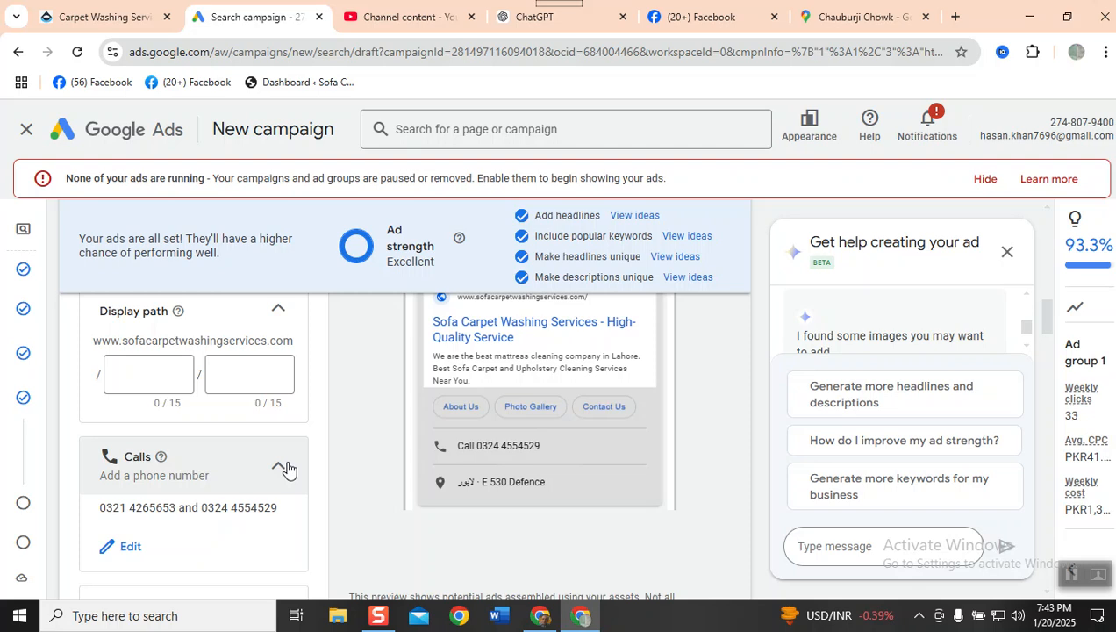
scroll(289, 471, down, 2)
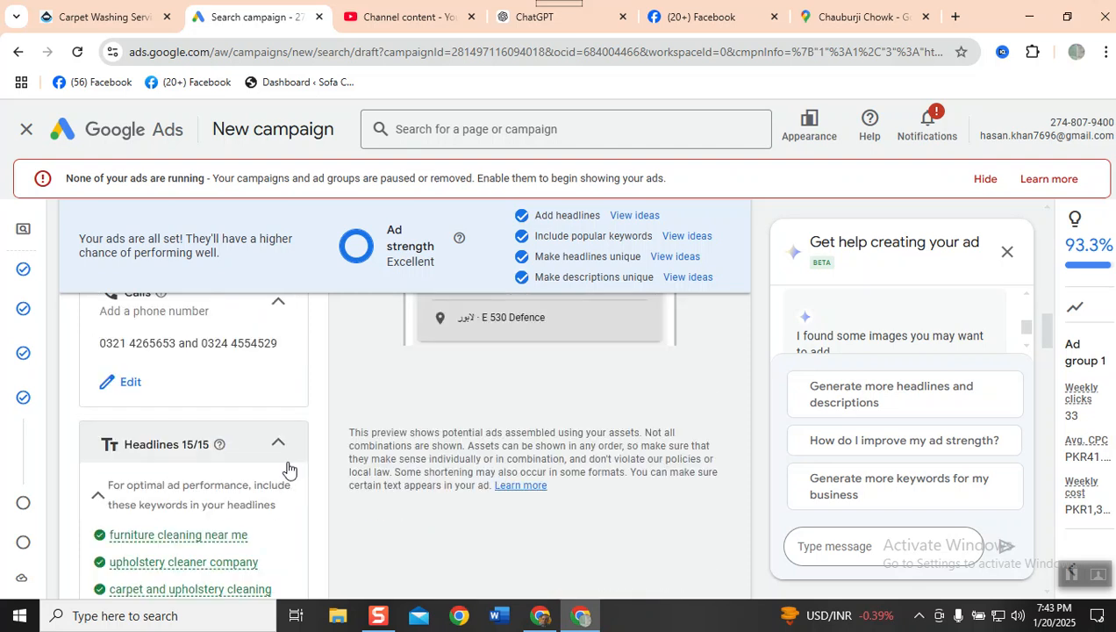
- Review the full text of the generated headlines and descriptions, continuing to the Images section
scroll(289, 471, down, 3)
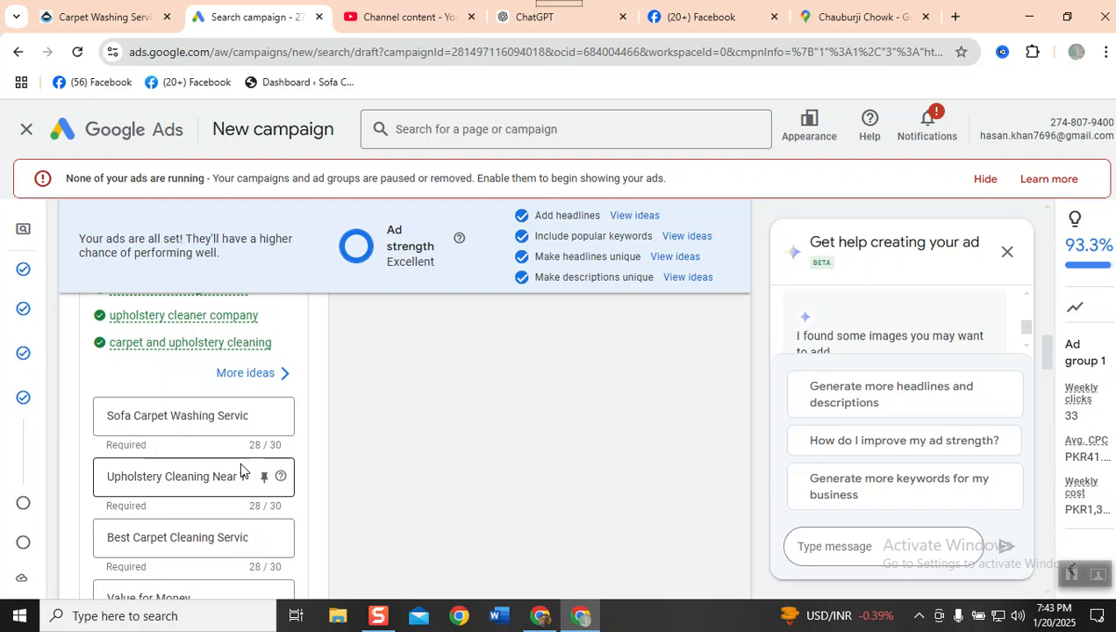
click(234, 411)
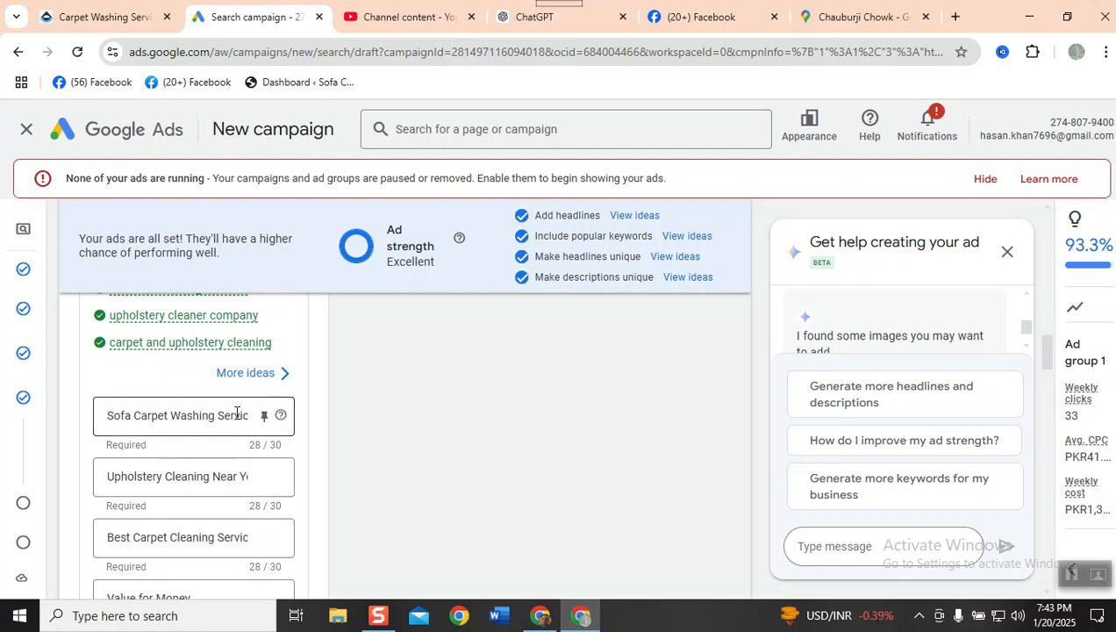
key(Right)
key(Right)
key(Right)
key(Right)
key(Right)
key(Right)
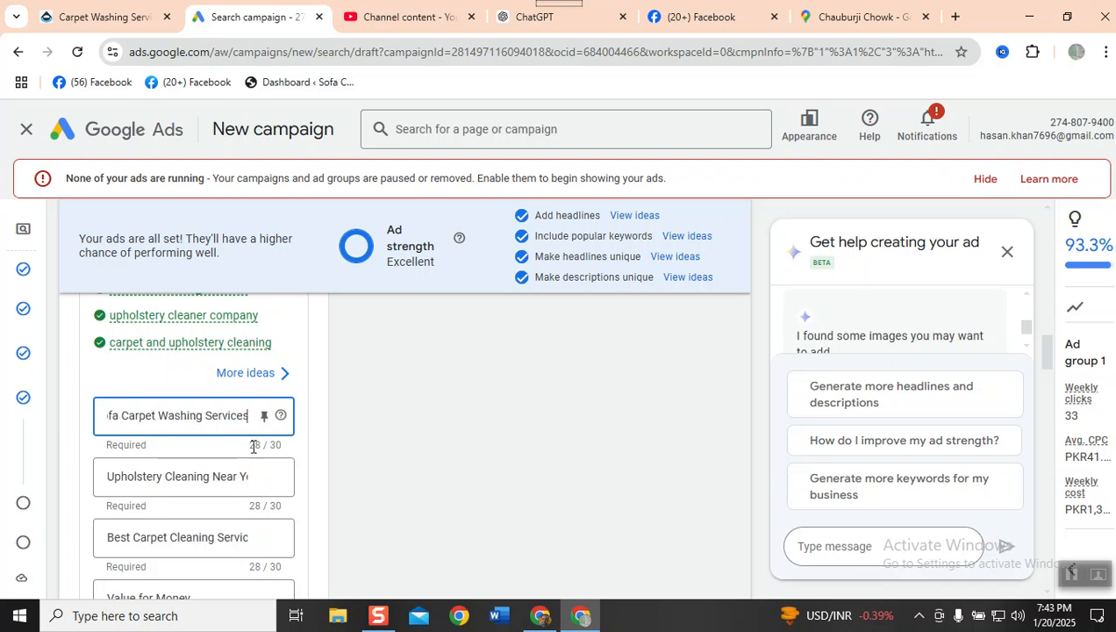
scroll(245, 454, down, 2)
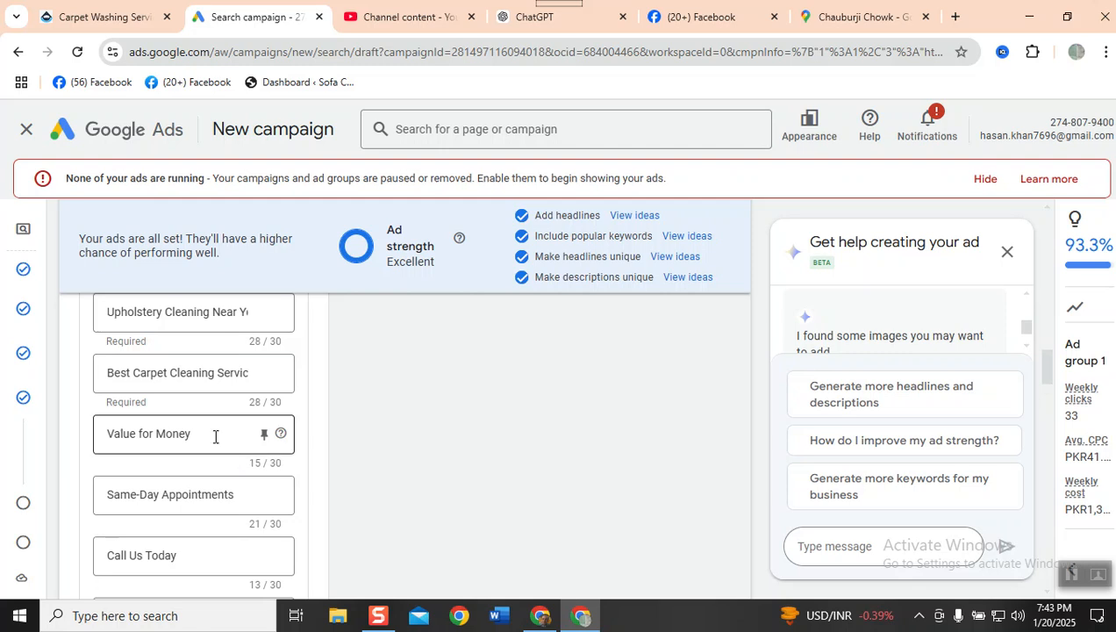
scroll(223, 503, down, 2)
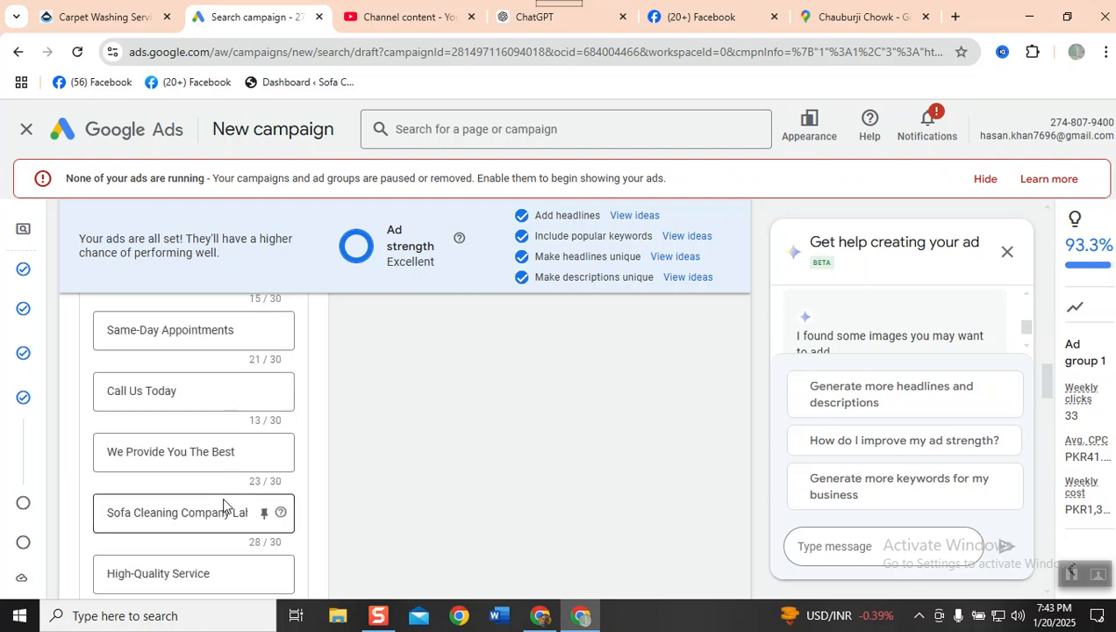
scroll(223, 502, down, 4)
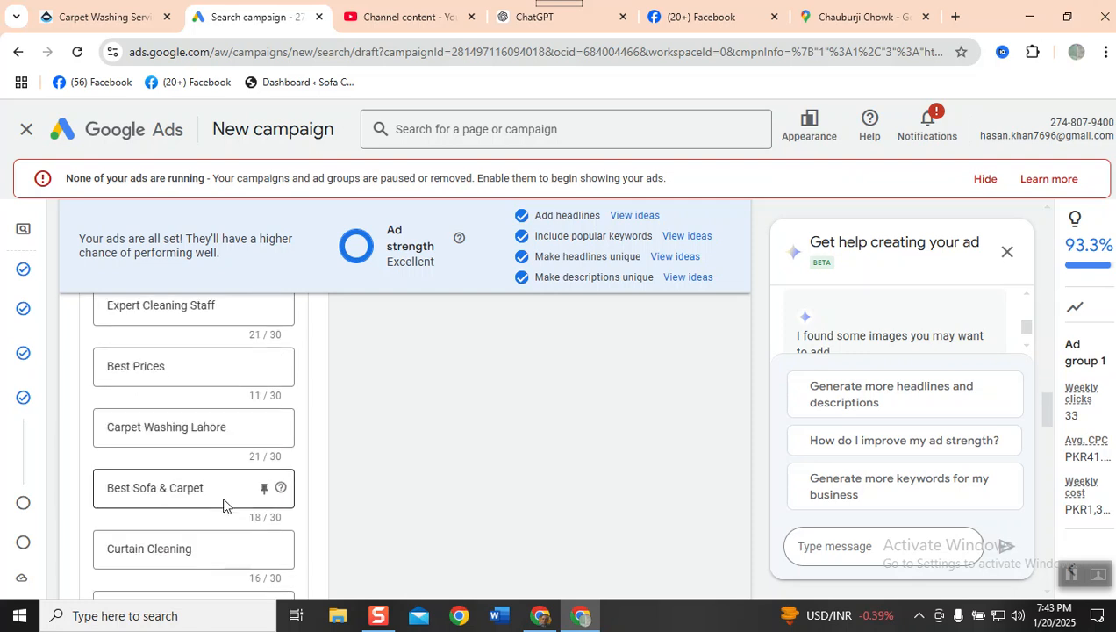
scroll(223, 503, down, 2)
scroll(223, 505, down, 2)
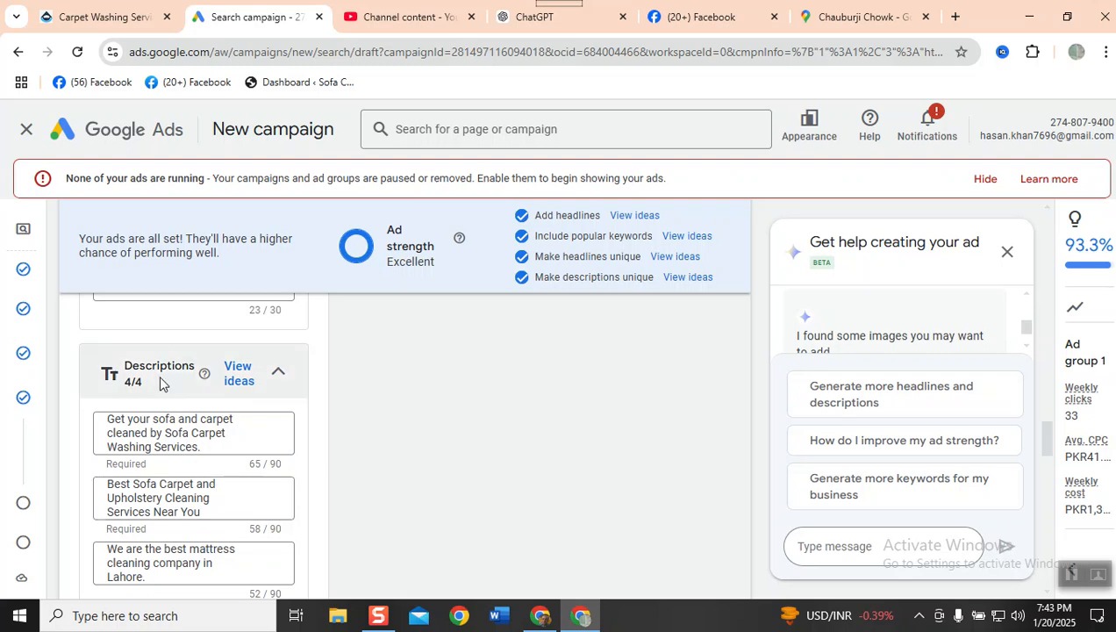
scroll(165, 386, up, 10)
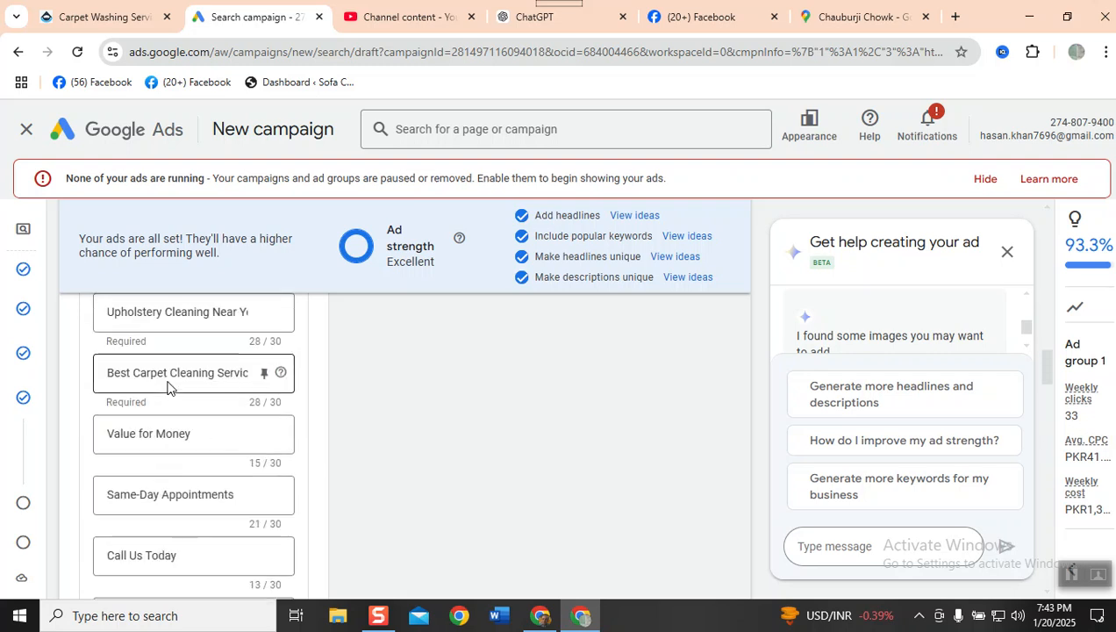
scroll(167, 387, up, 5)
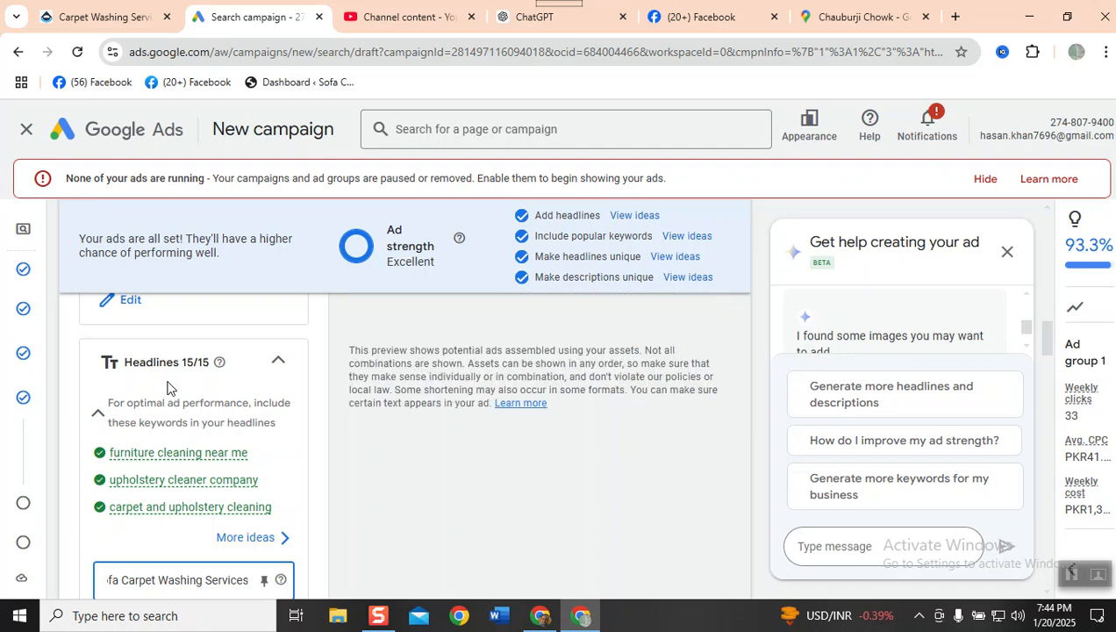
scroll(167, 387, down, 10)
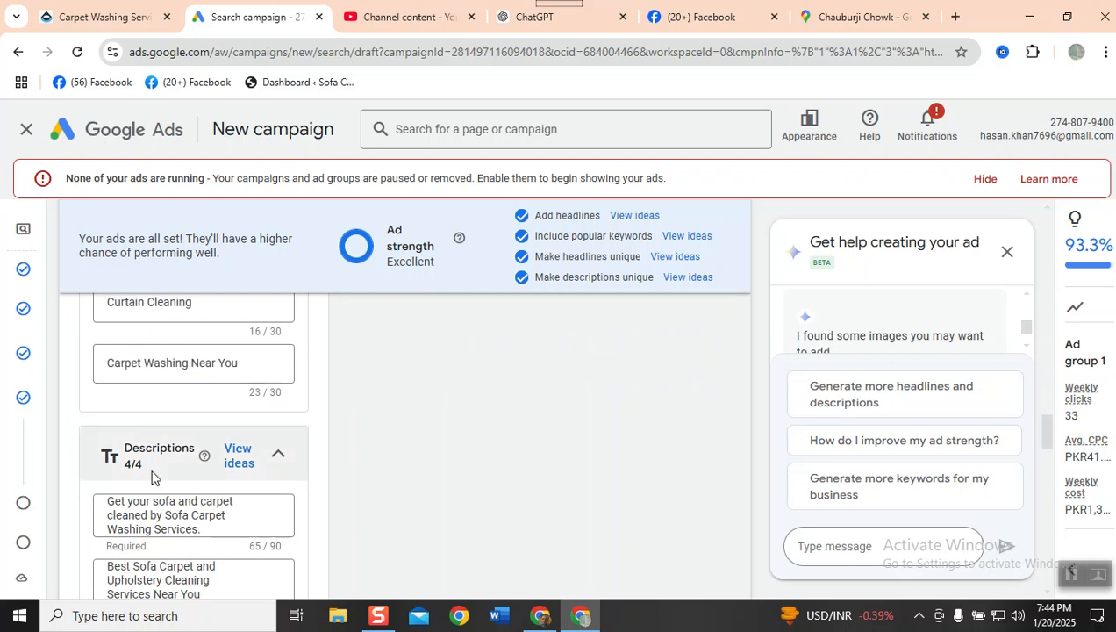
scroll(151, 477, down, 4)
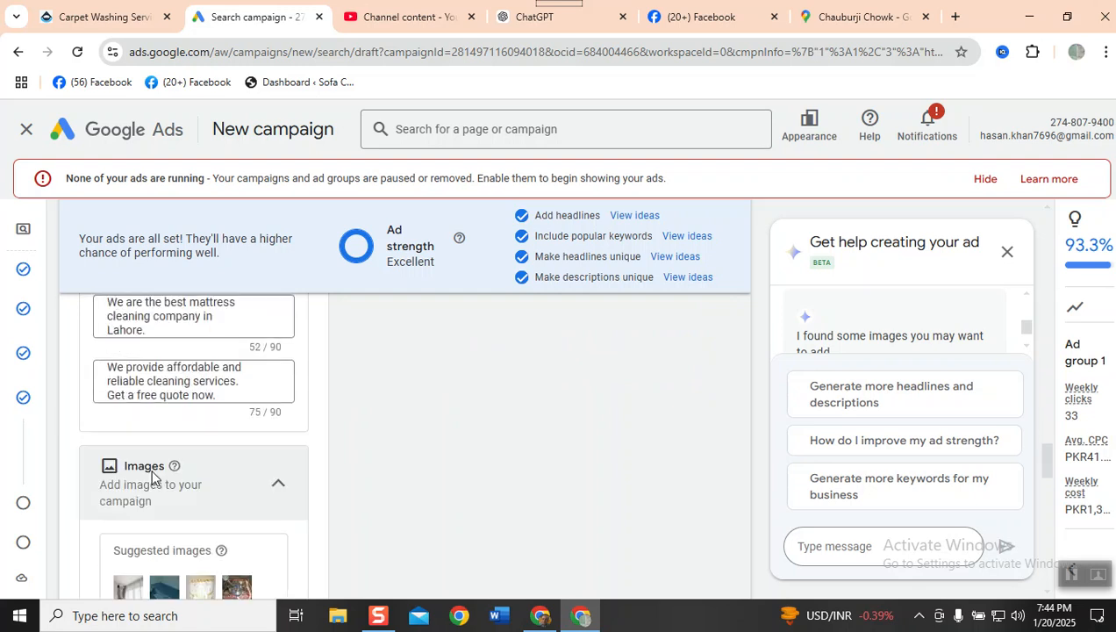
- Review the suggested images, image requirements and the business name and logos section of the ad
scroll(153, 476, down, 2)
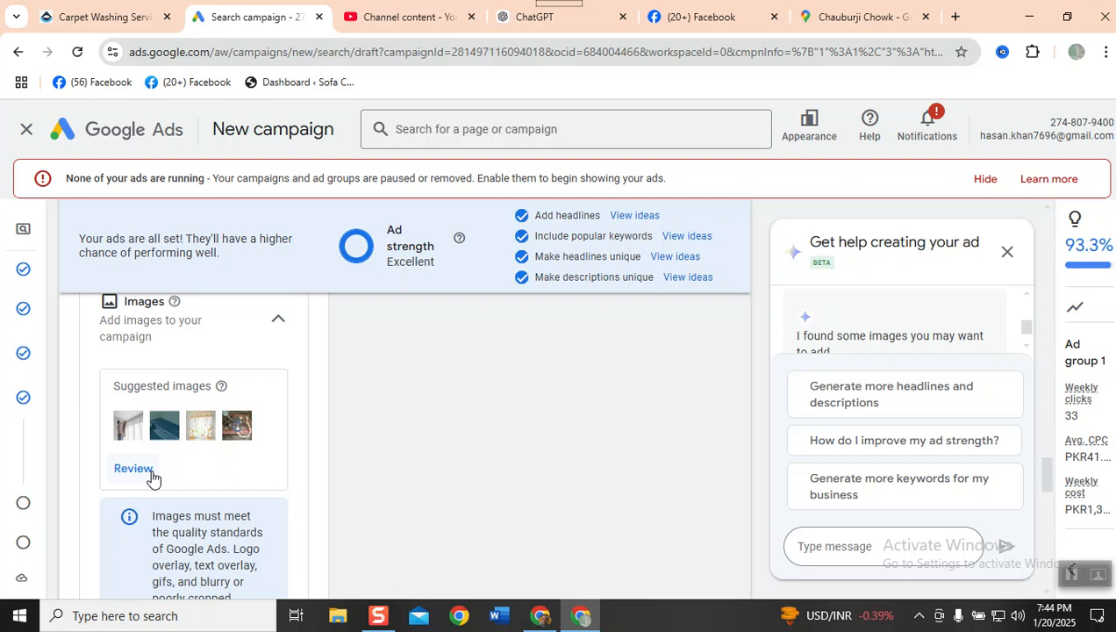
scroll(151, 477, down, 1)
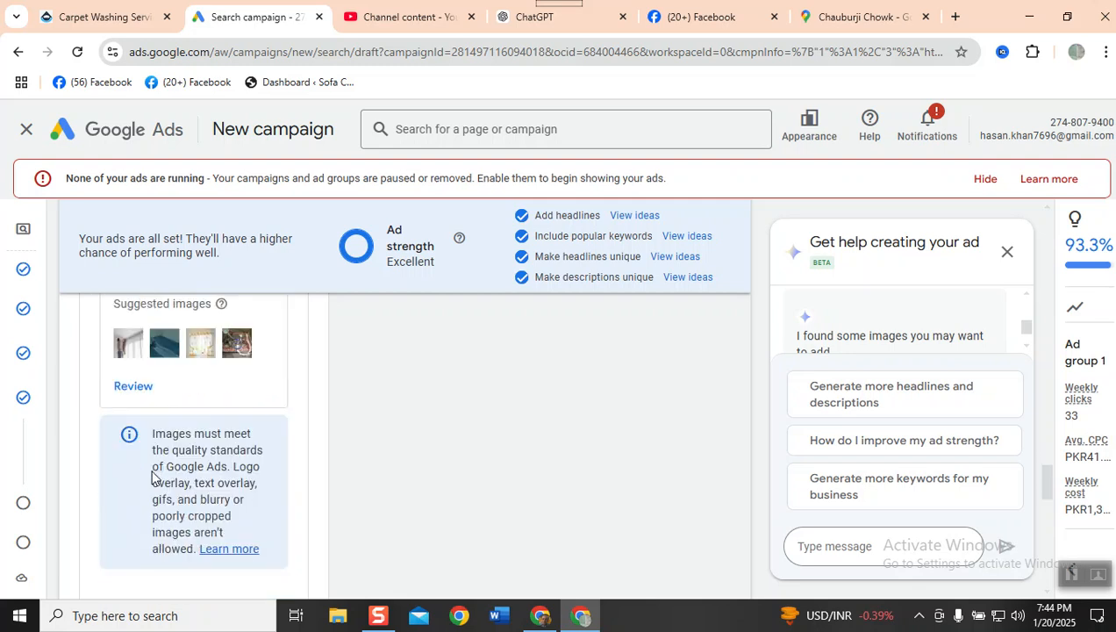
scroll(151, 476, down, 2)
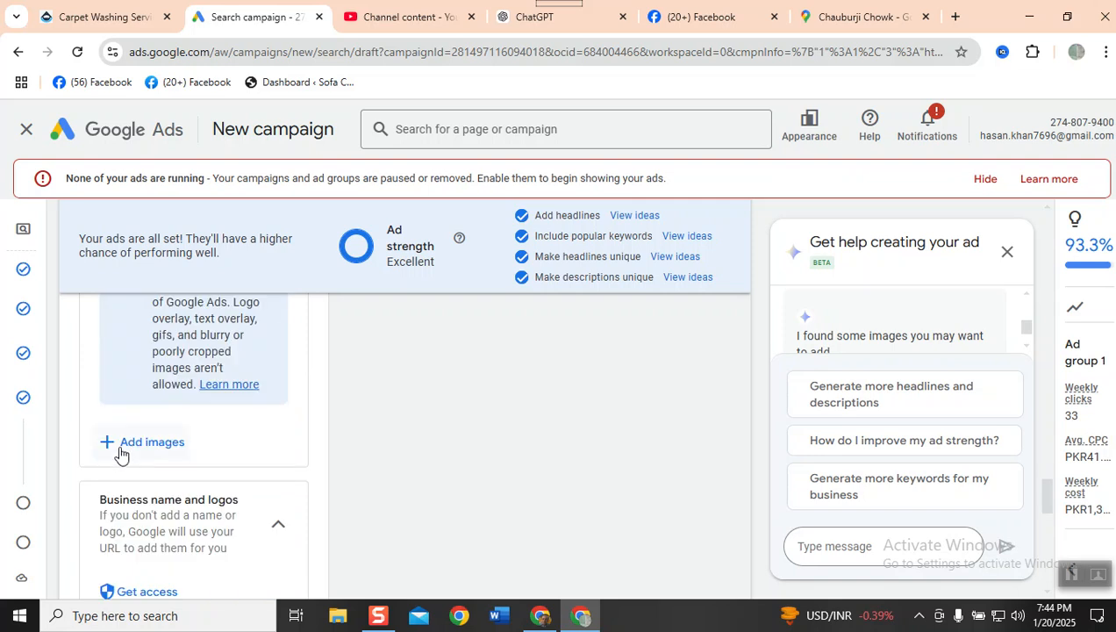
scroll(120, 453, down, 1)
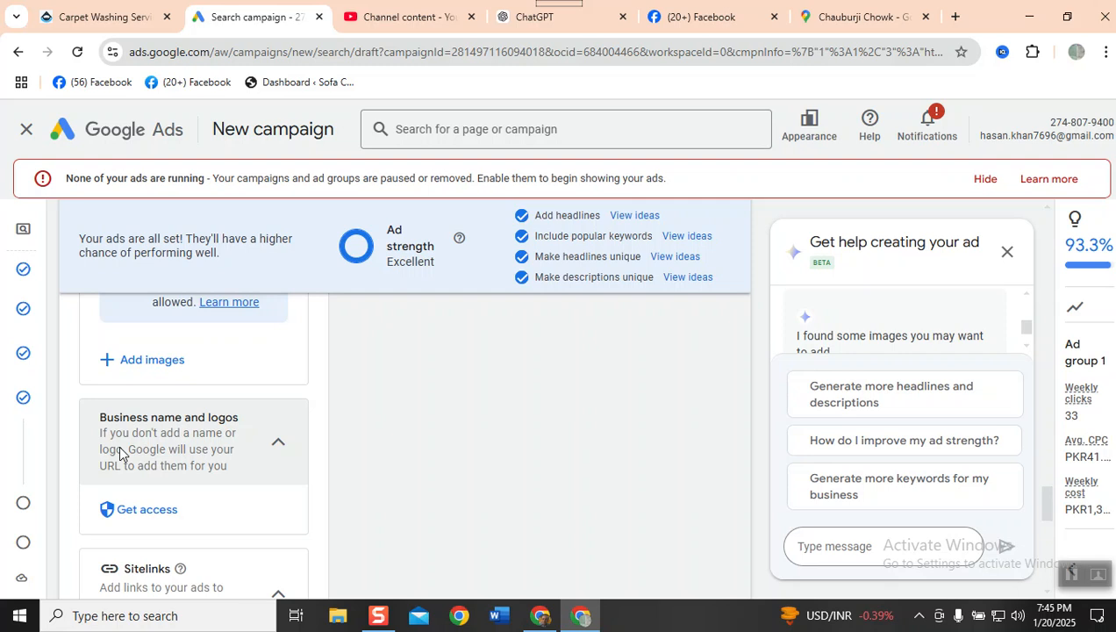
- Search Google for "wrist watches in usa" in a new browser tab and examine the assets shown in the sponsored results
click(954, 17)
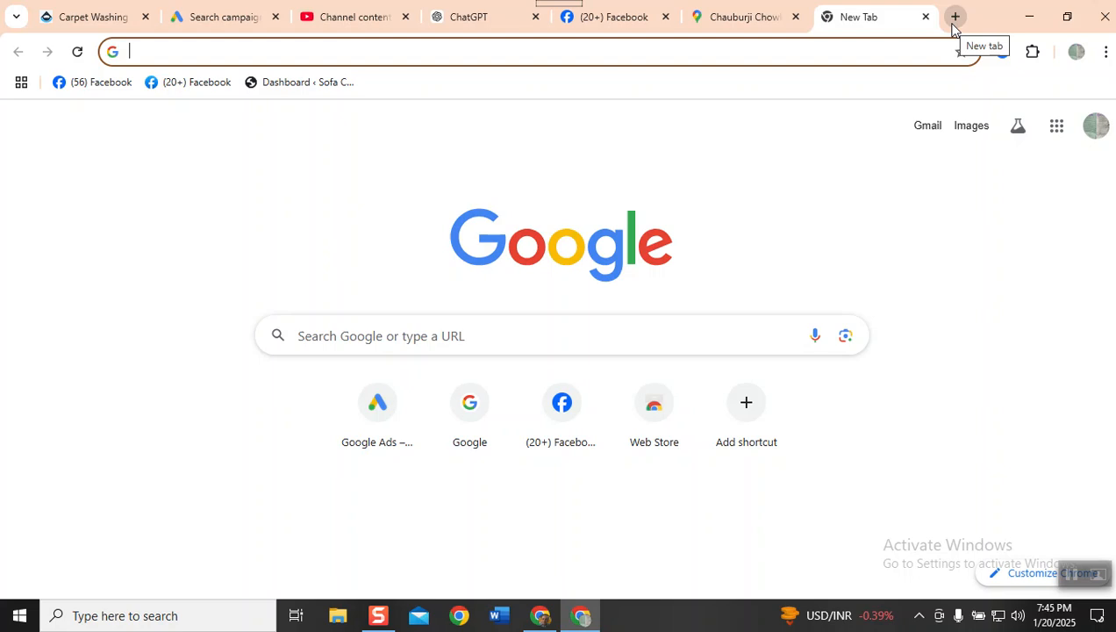
text(wrist)
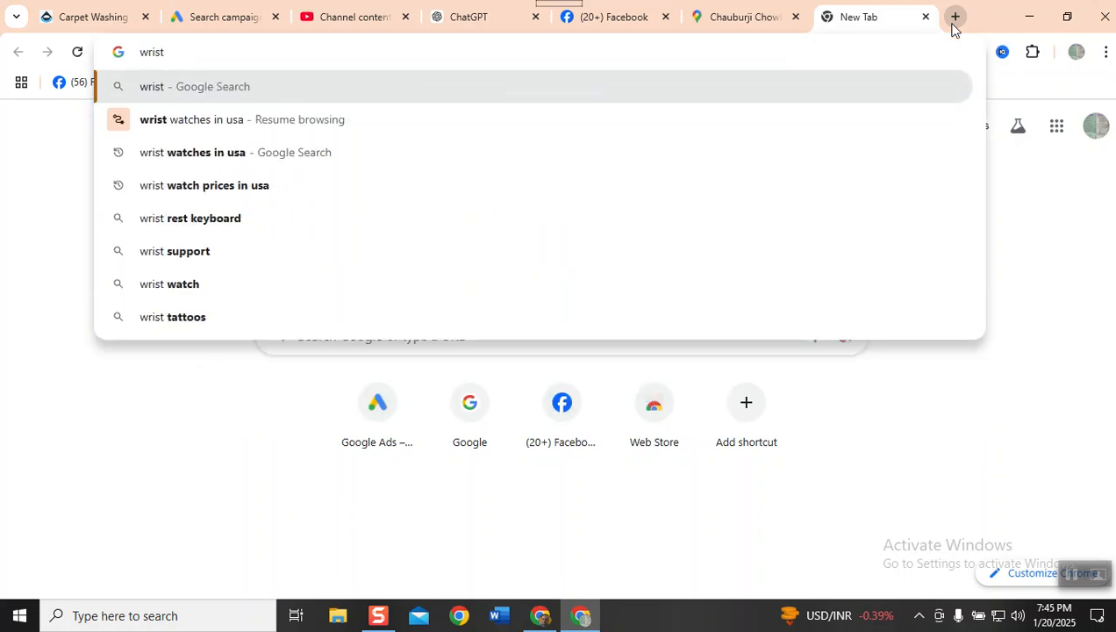
text( watches )
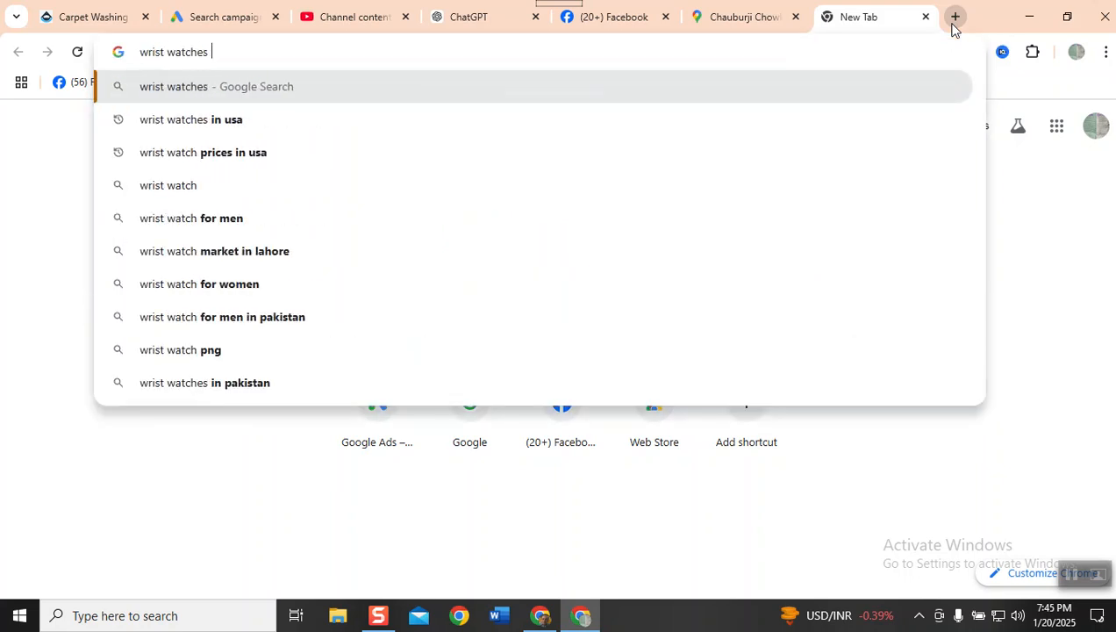
text(in usa)
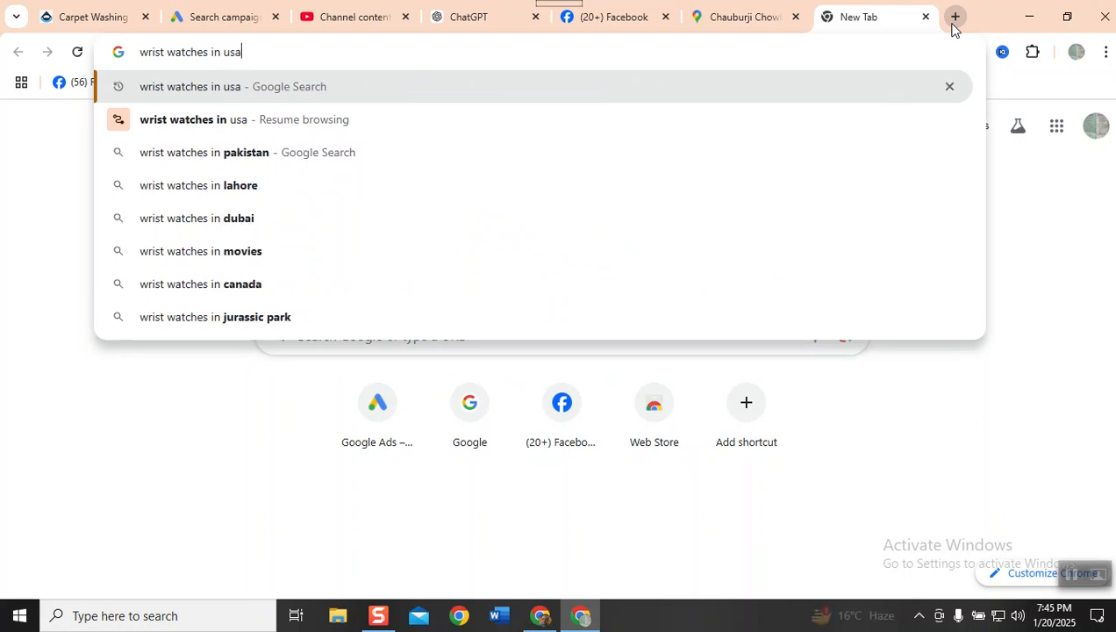
key(Return)
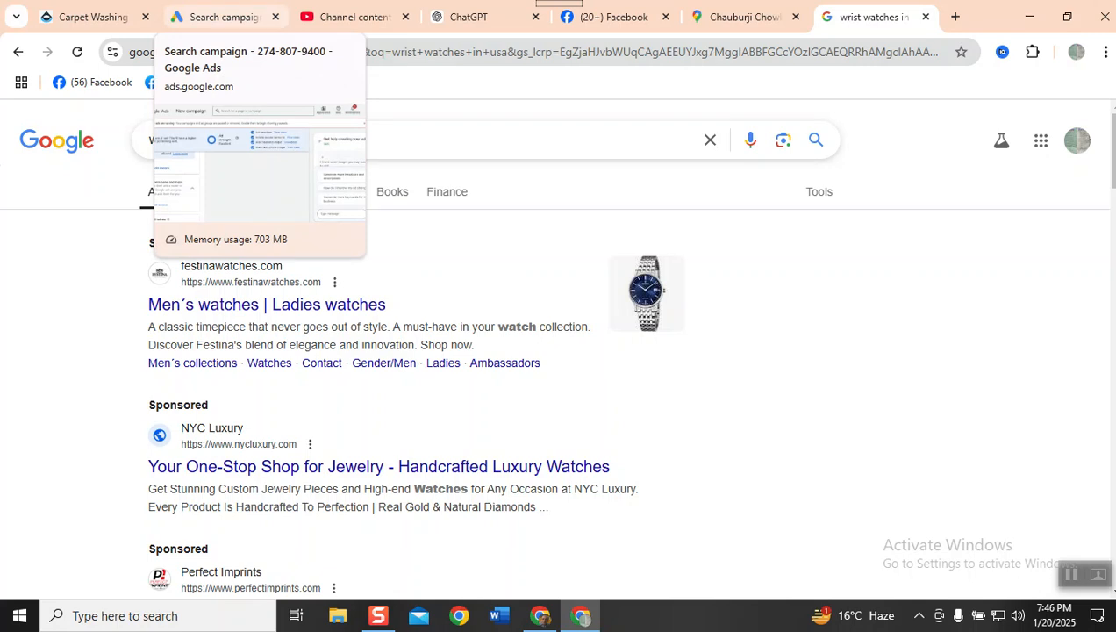
scroll(386, 204, down, 2)
- Return to the Google Ads campaign draft and check the Sitelinks section and how the sitelinks appear in the mobile ad preview
click(200, 21)
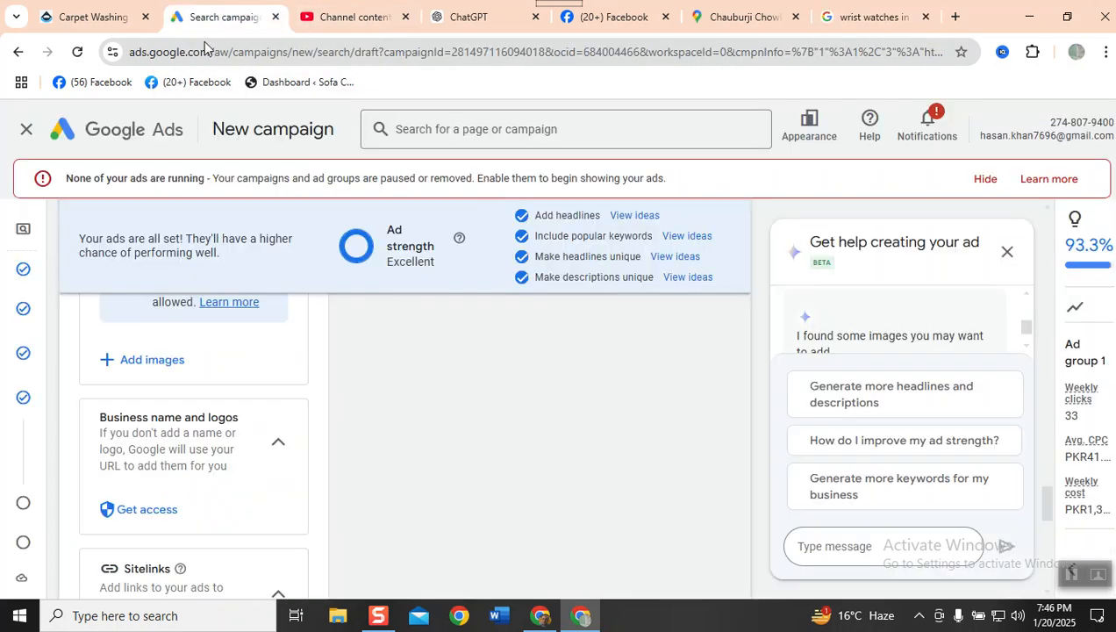
scroll(386, 509, down, 3)
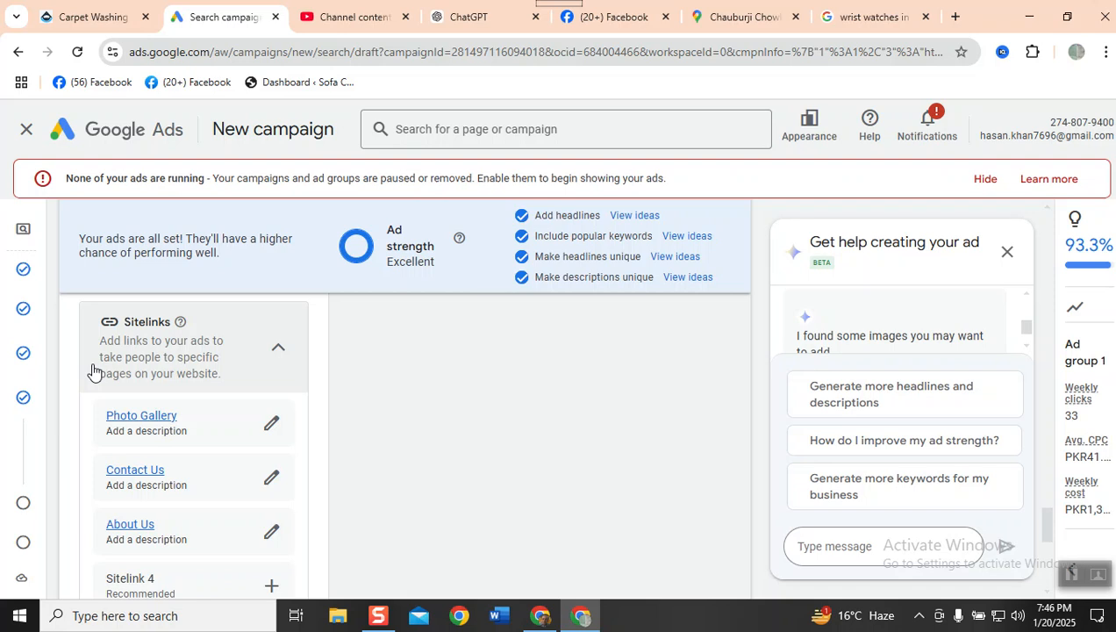
scroll(556, 297, down, 15)
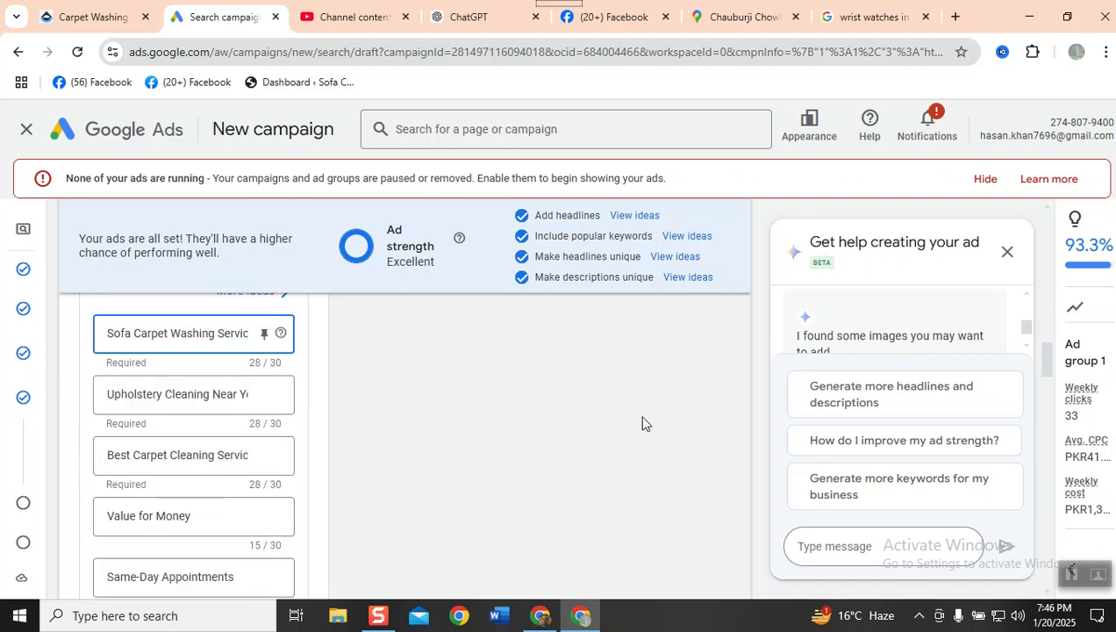
scroll(646, 417, up, 4)
scroll(646, 417, down, 8)
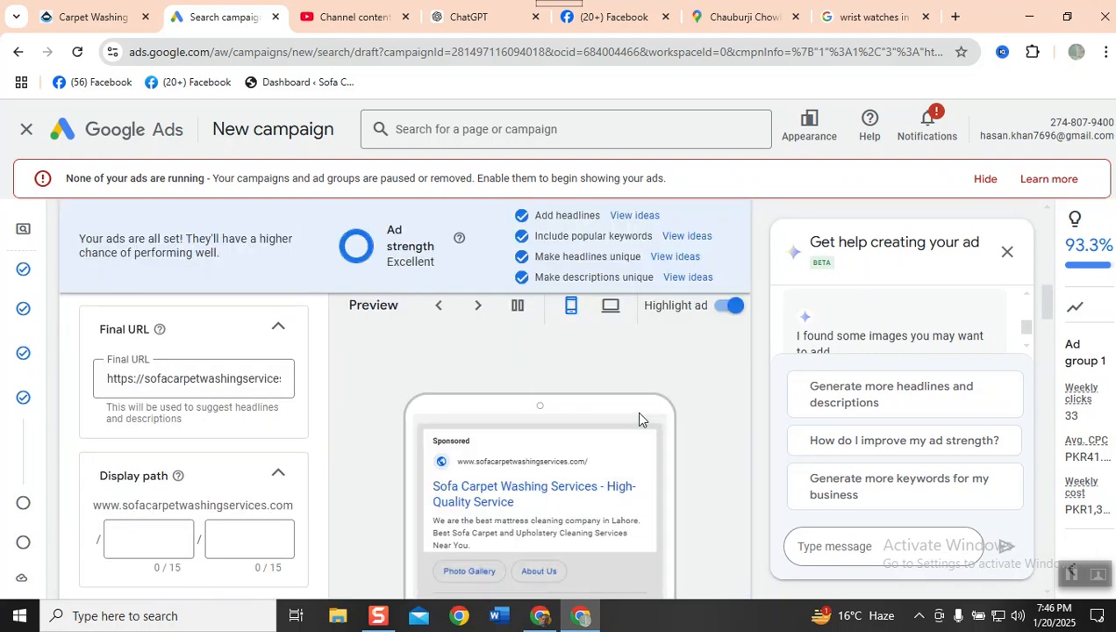
scroll(640, 420, down, 1)
scroll(639, 419, down, 1)
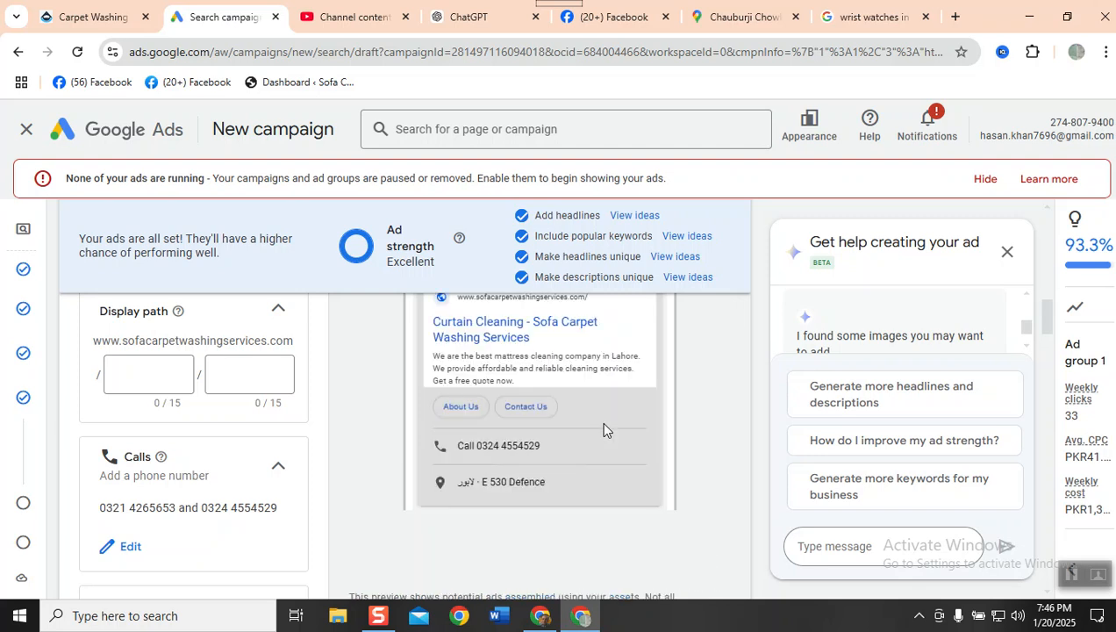
- Review the headline, image and sitelink sections again, and read the help explanation for callouts
scroll(229, 408, down, 3)
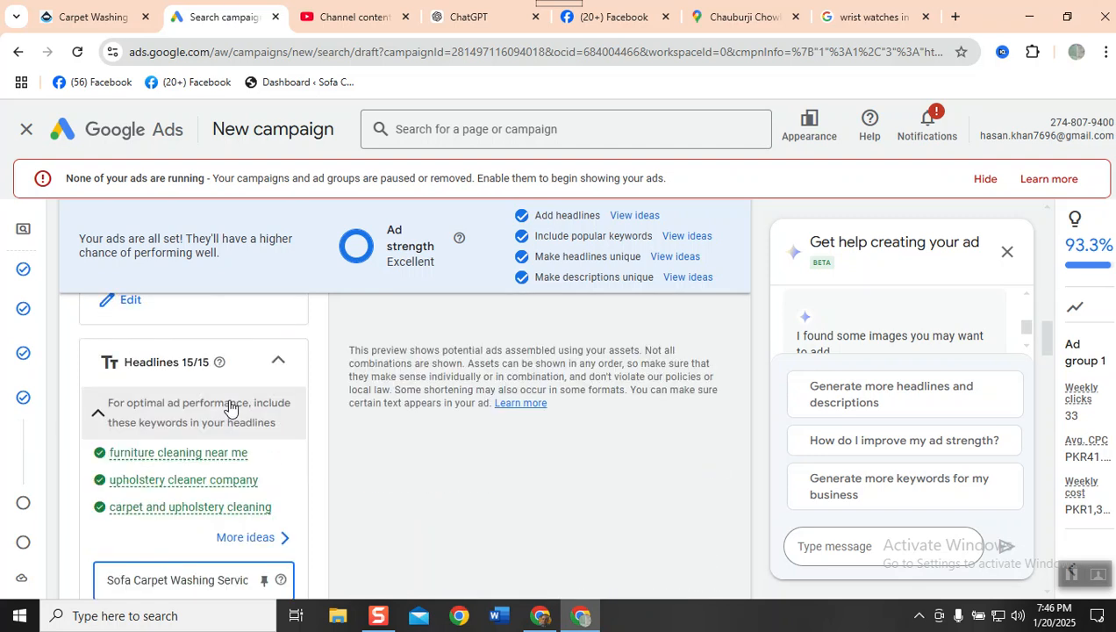
scroll(229, 408, down, 9)
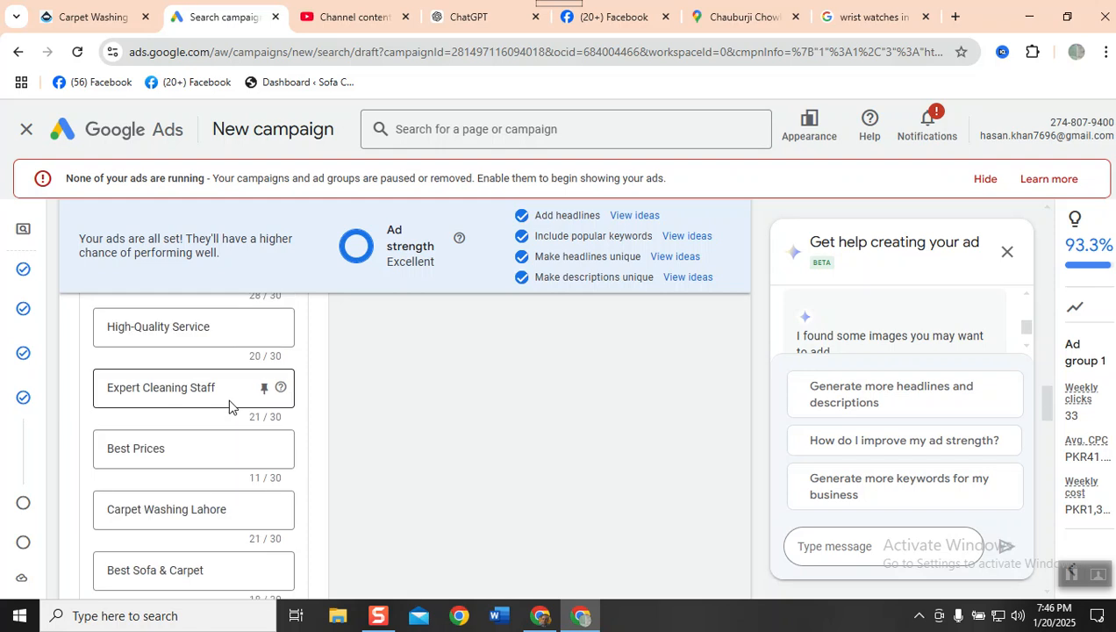
scroll(229, 406, down, 10)
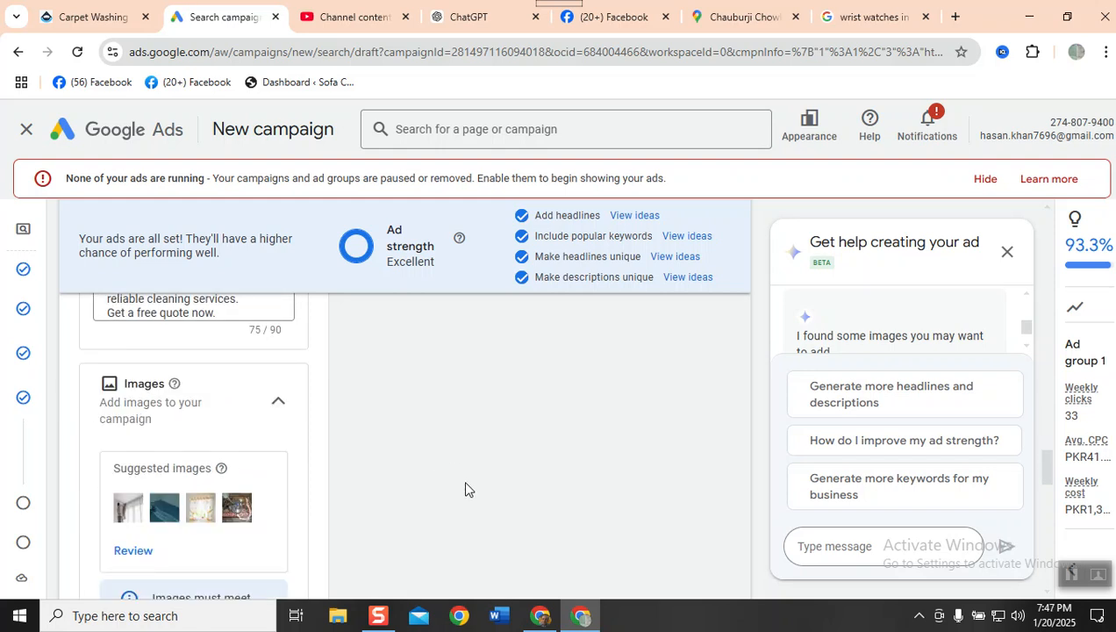
scroll(465, 489, down, 3)
scroll(465, 489, down, 5)
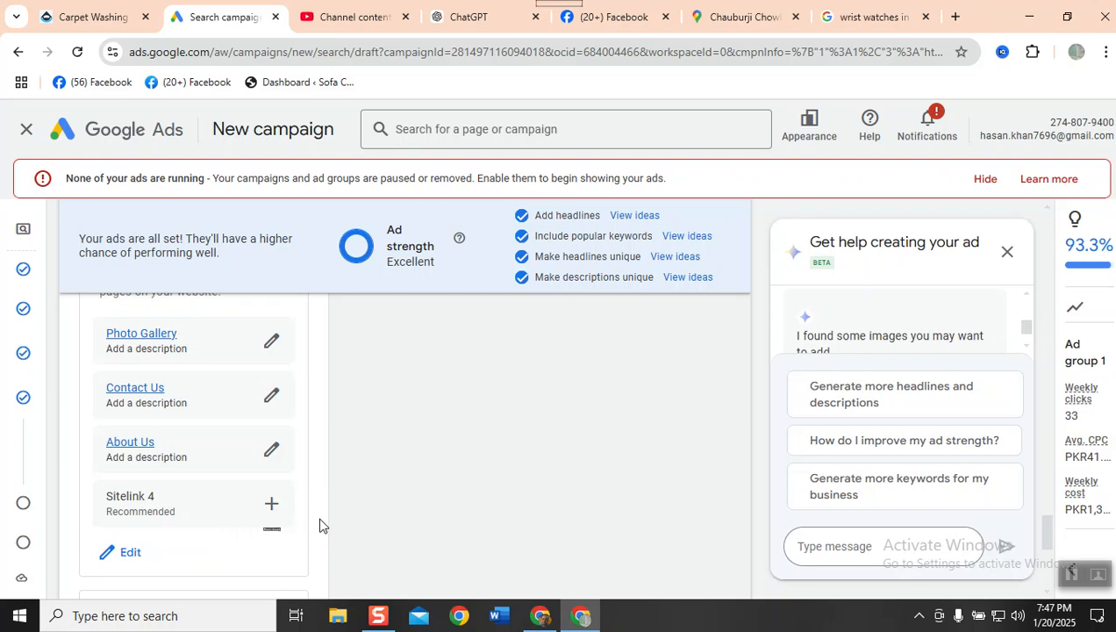
scroll(319, 525, down, 1)
mouse_move(112, 494)
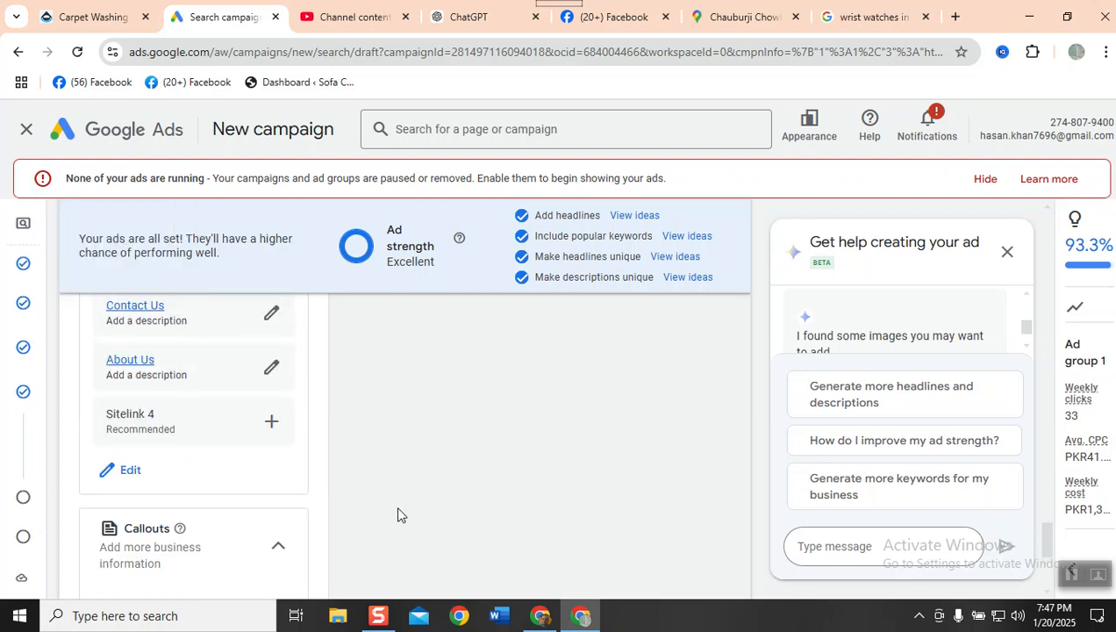
scroll(397, 514, up, 3)
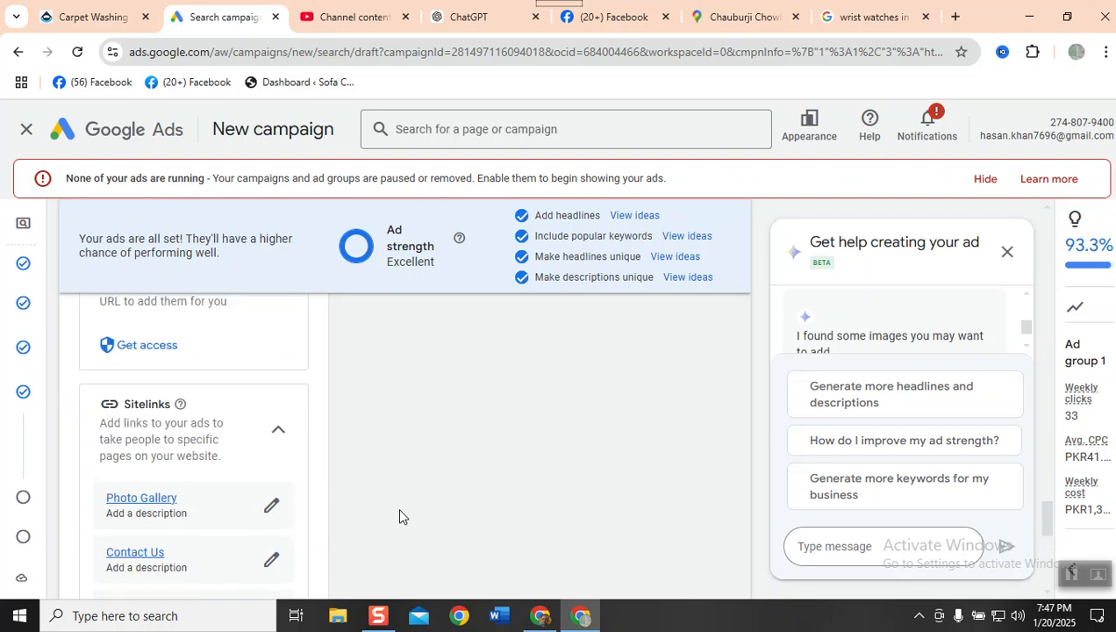
scroll(399, 516, down, 5)
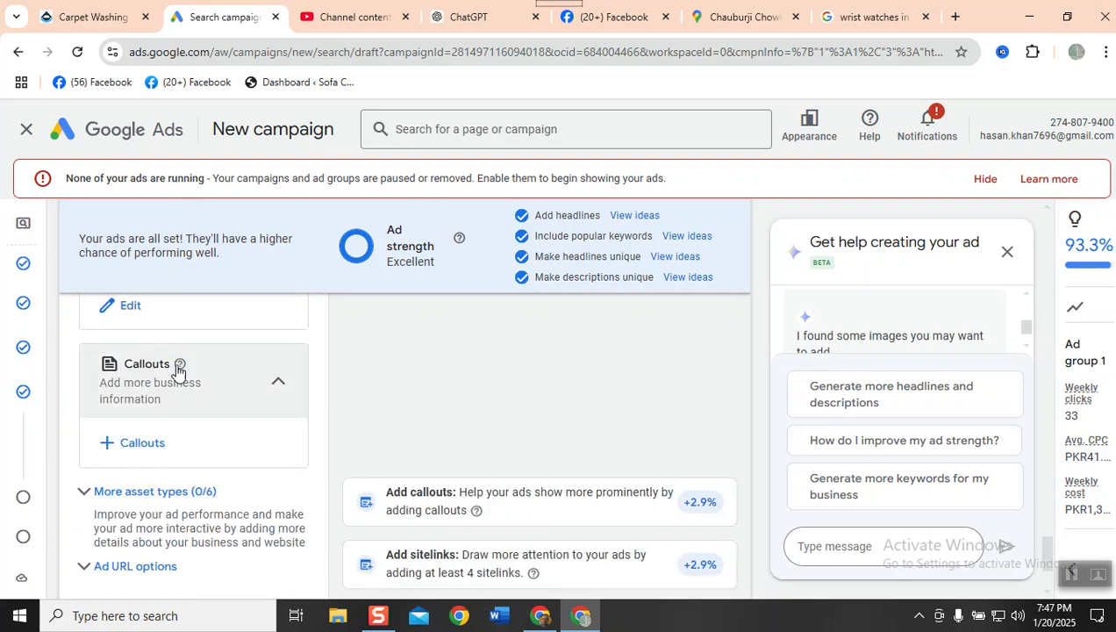
mouse_move(179, 365)
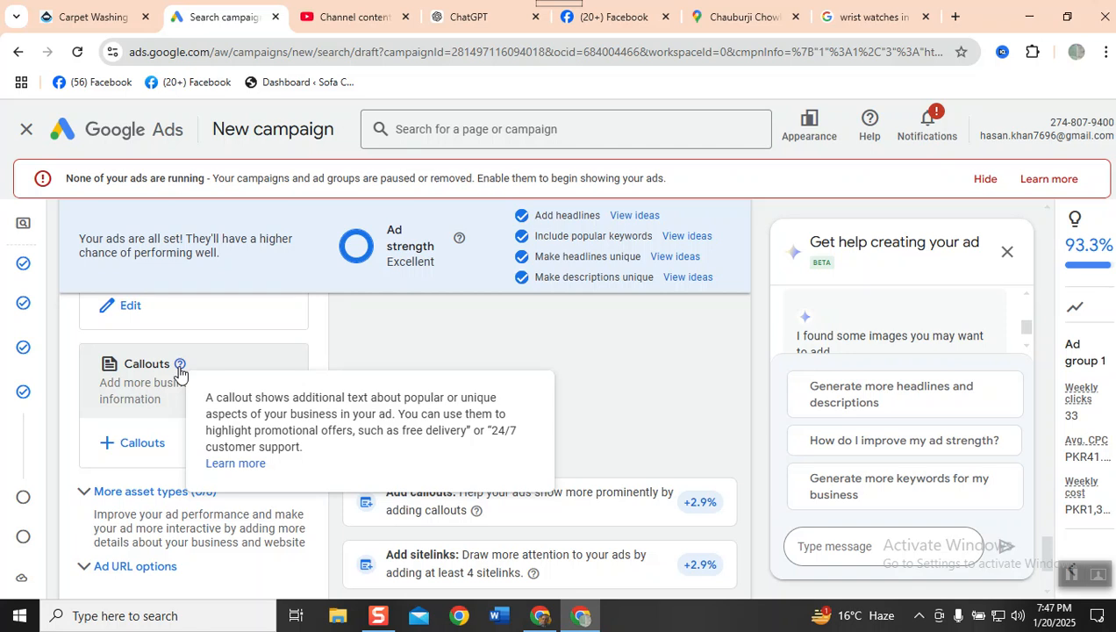
- Add the saved callouts to the campaign, leaving out "50% Off on First Client", and apply them
click(106, 444)
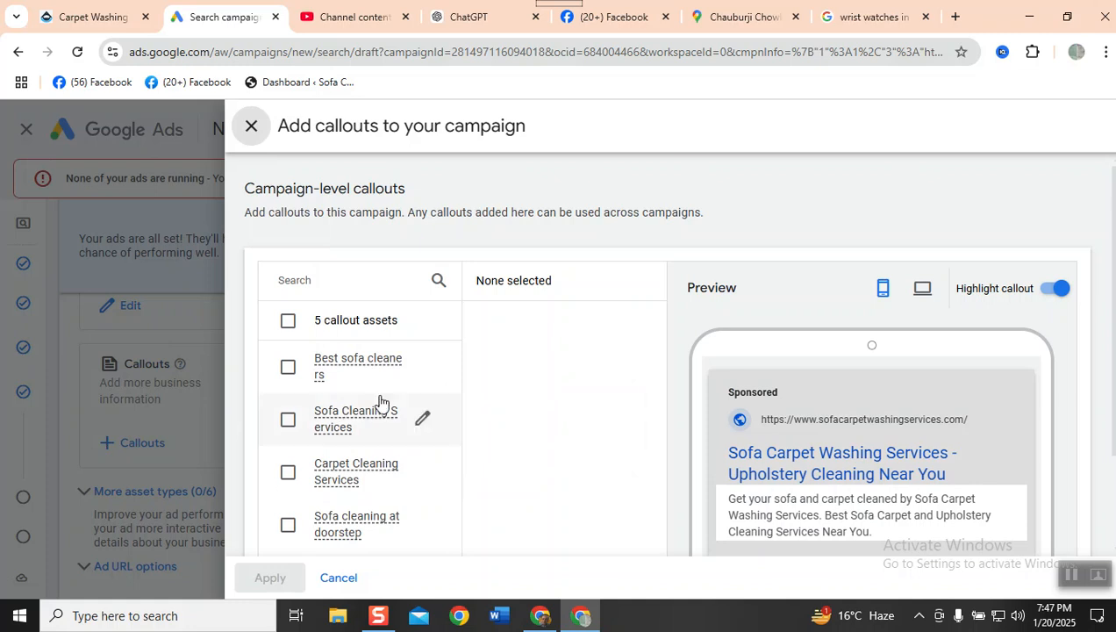
click(288, 321)
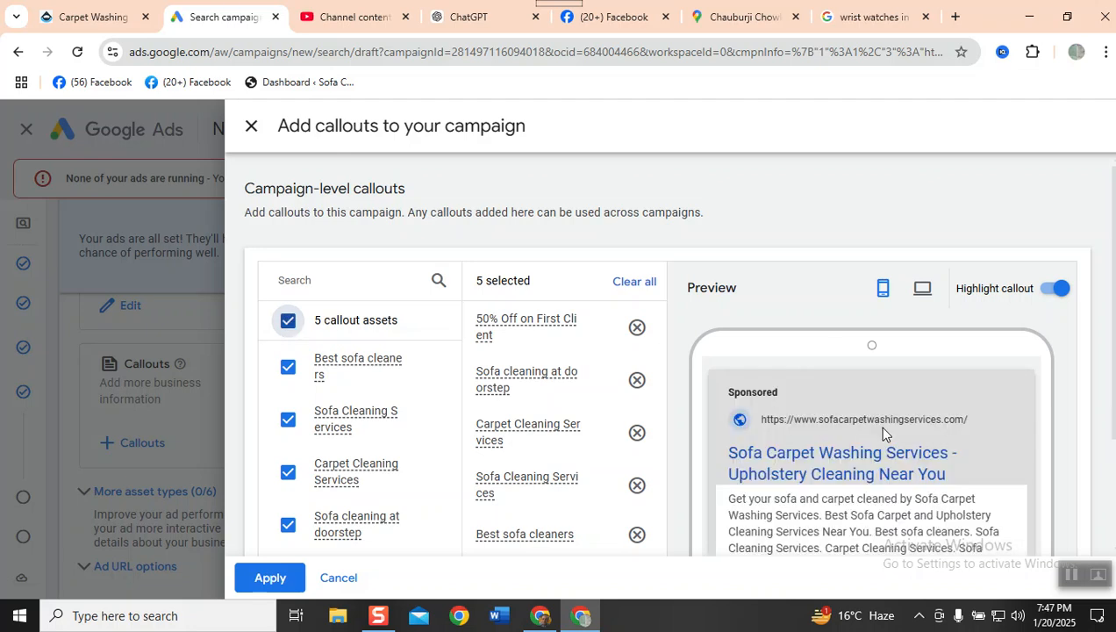
scroll(883, 432, down, 1)
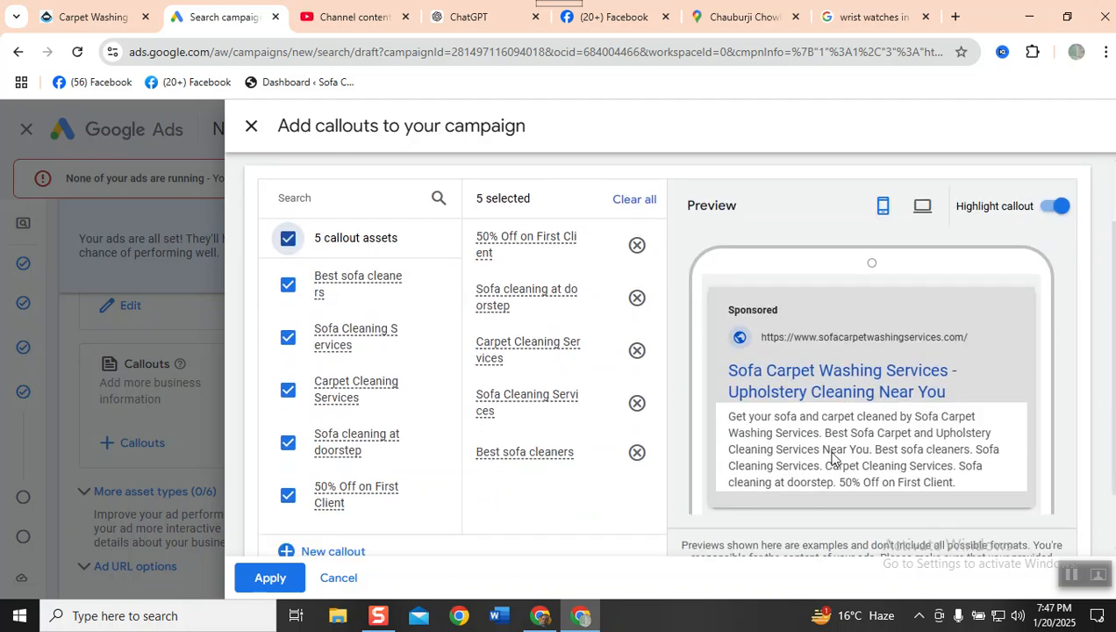
scroll(287, 507, up, 1)
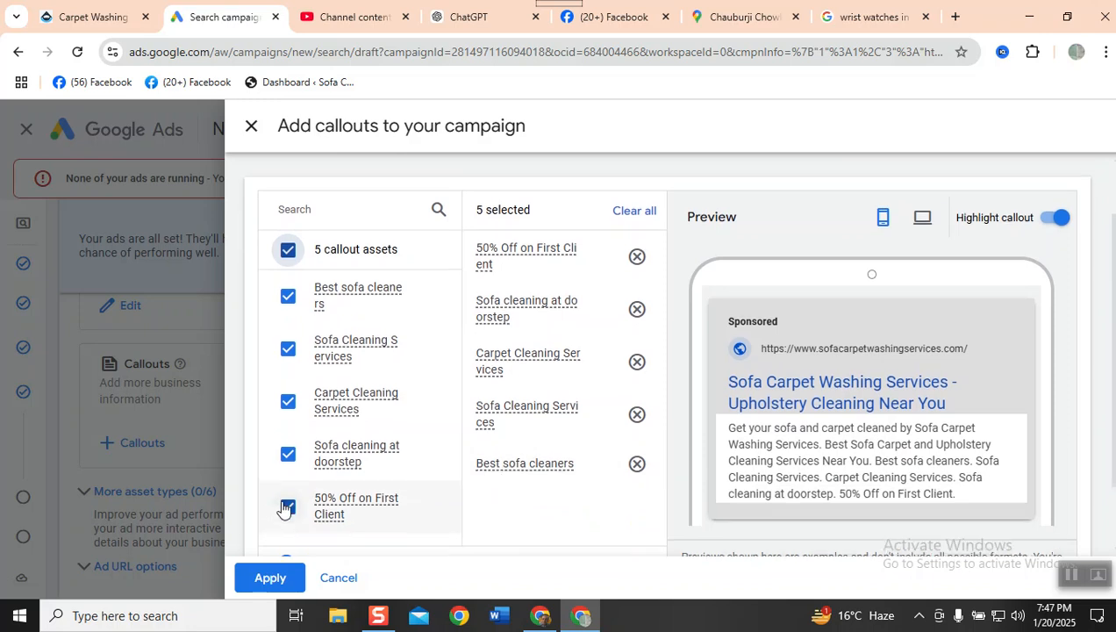
scroll(288, 507, down, 2)
click(289, 426)
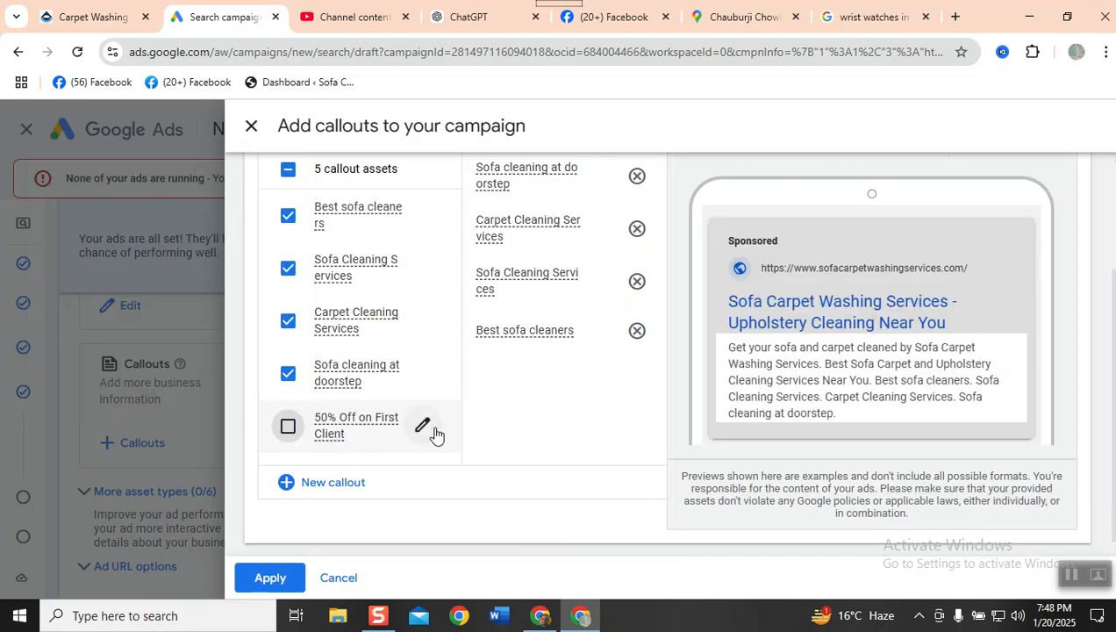
click(267, 581)
scroll(218, 507, down, 3)
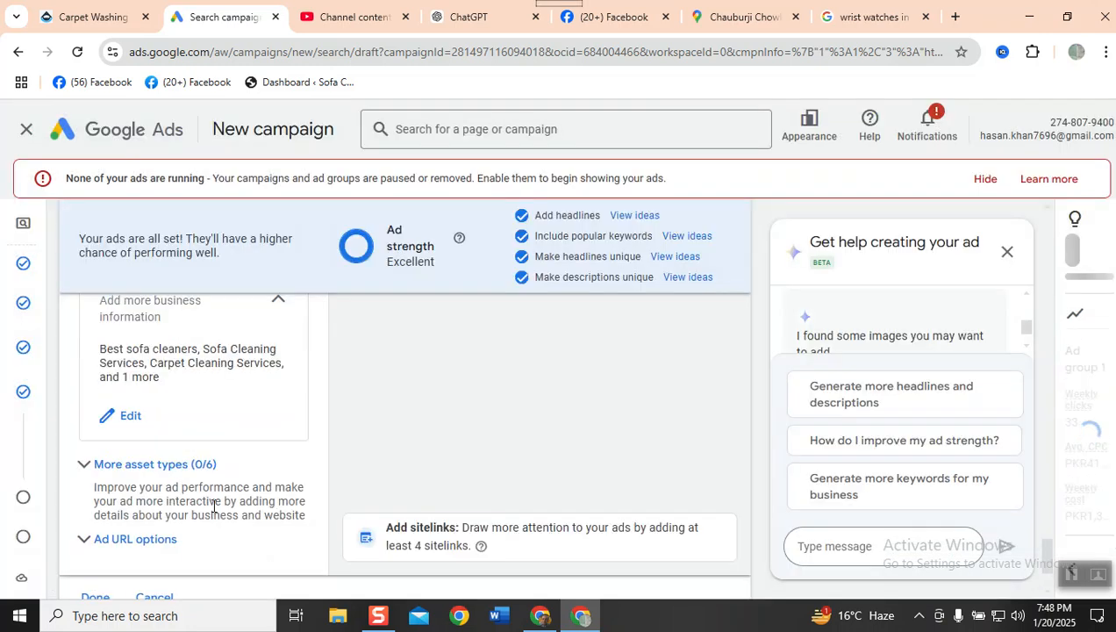
- Expand the additional asset types and add the saved "End of Season" Rs999 off Sofa Washing promotion to the campaign
scroll(212, 512, up, 2)
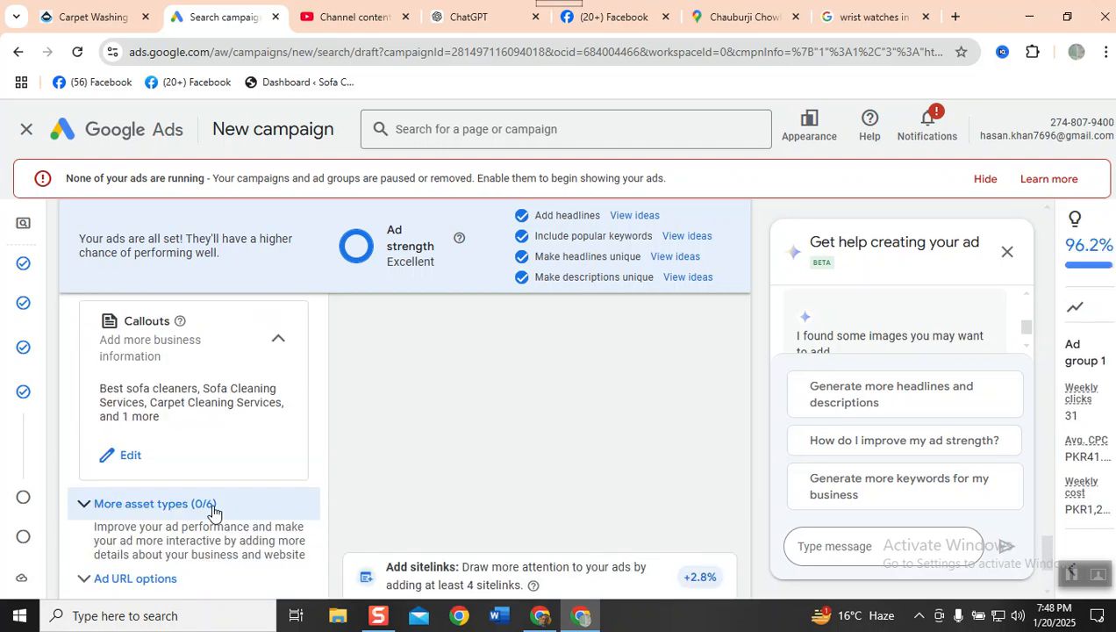
click(84, 506)
scroll(183, 471, down, 2)
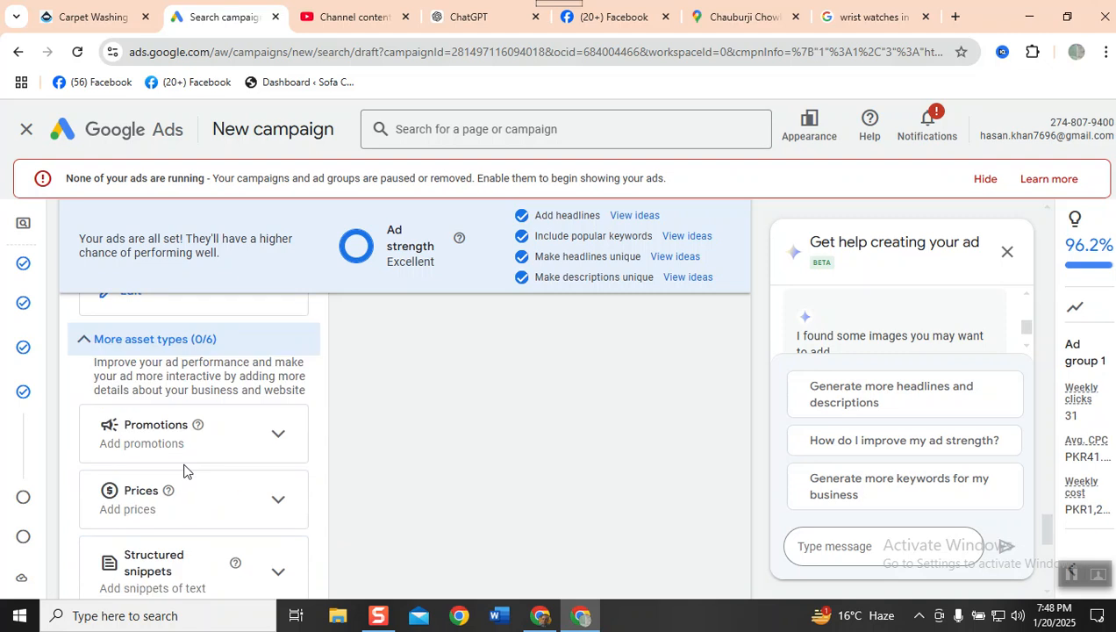
click(279, 446)
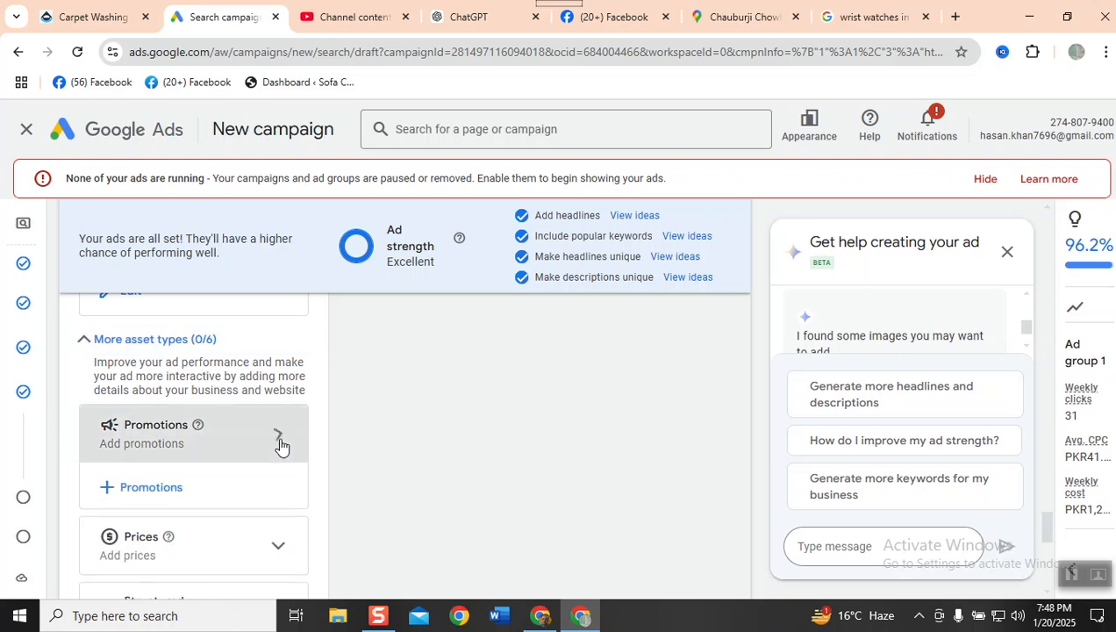
click(143, 490)
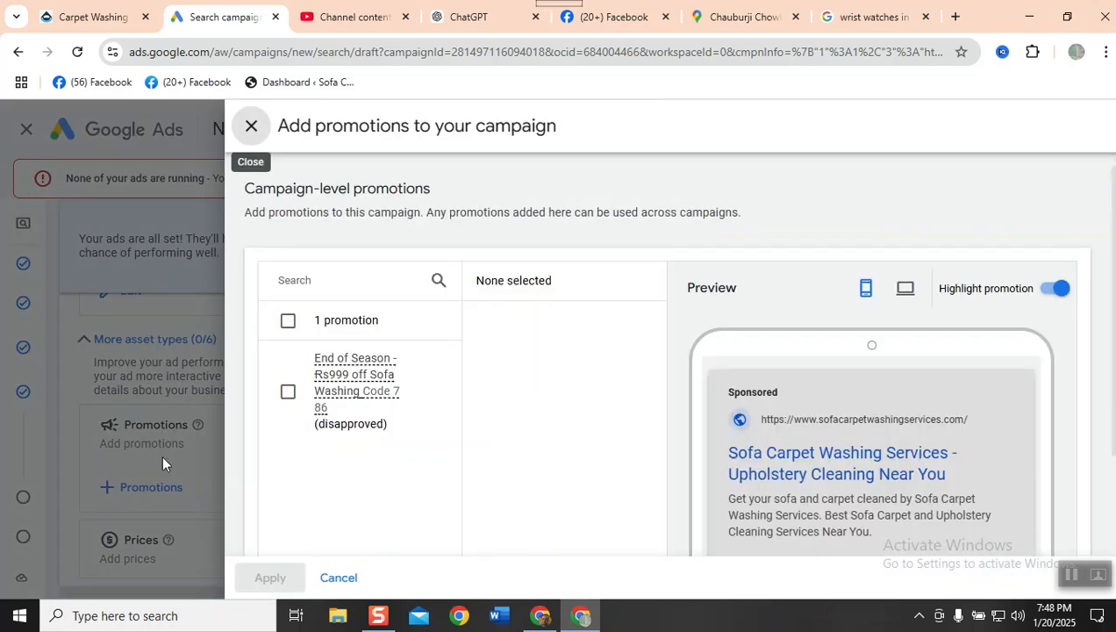
click(287, 321)
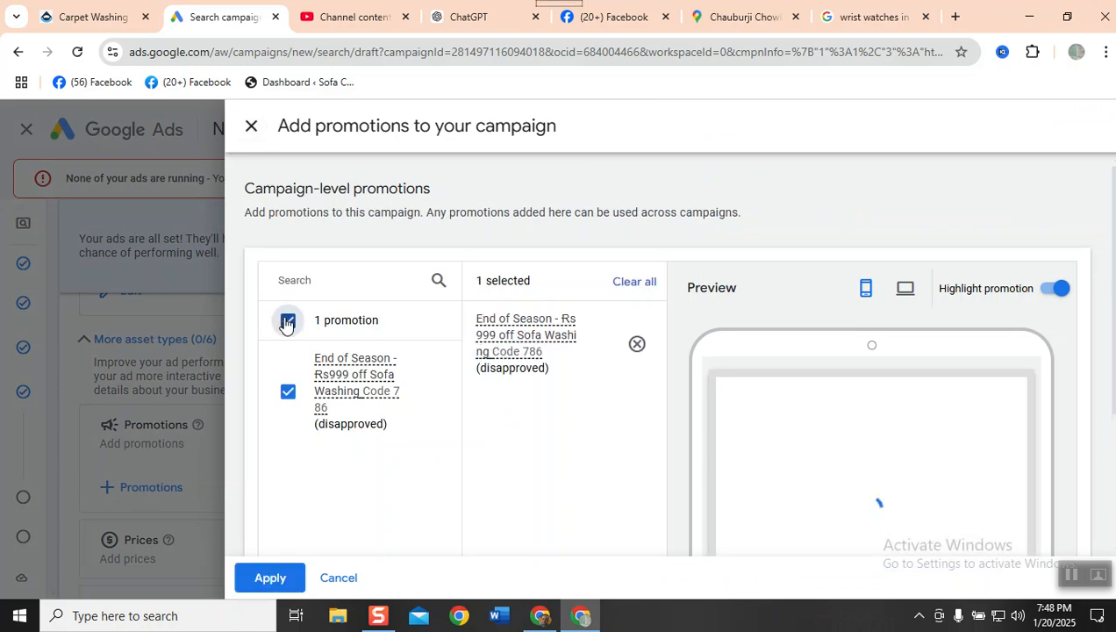
scroll(797, 455, down, 2)
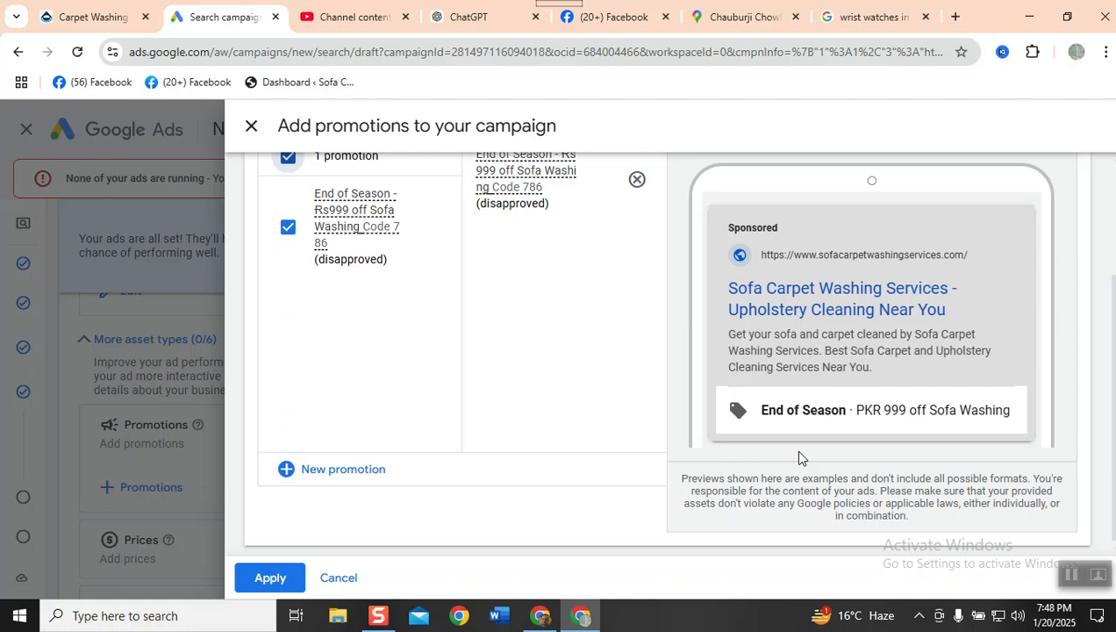
click(271, 577)
scroll(231, 485, down, 3)
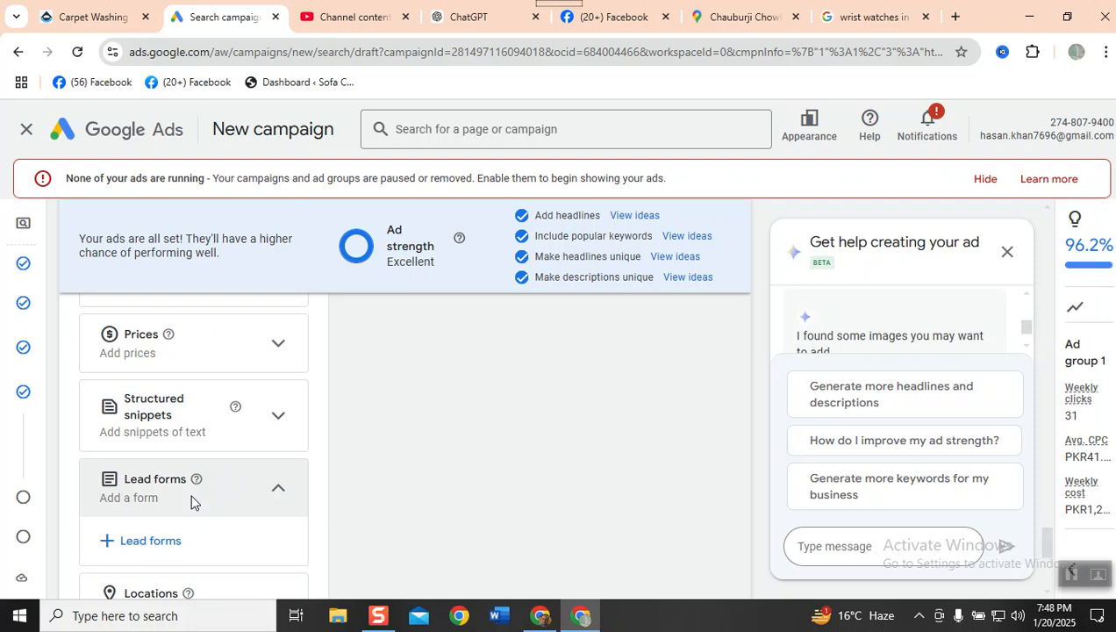
- Check the Prices asset option and the remaining asset types, and continue from the ad setup to the campaign budget
click(273, 350)
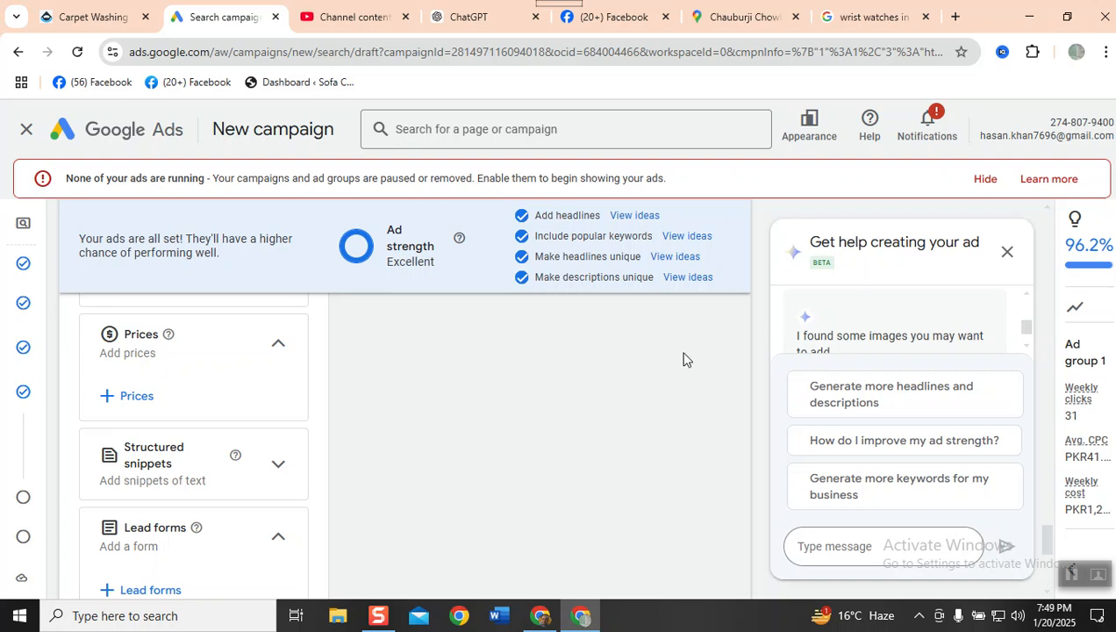
scroll(685, 354, down, 5)
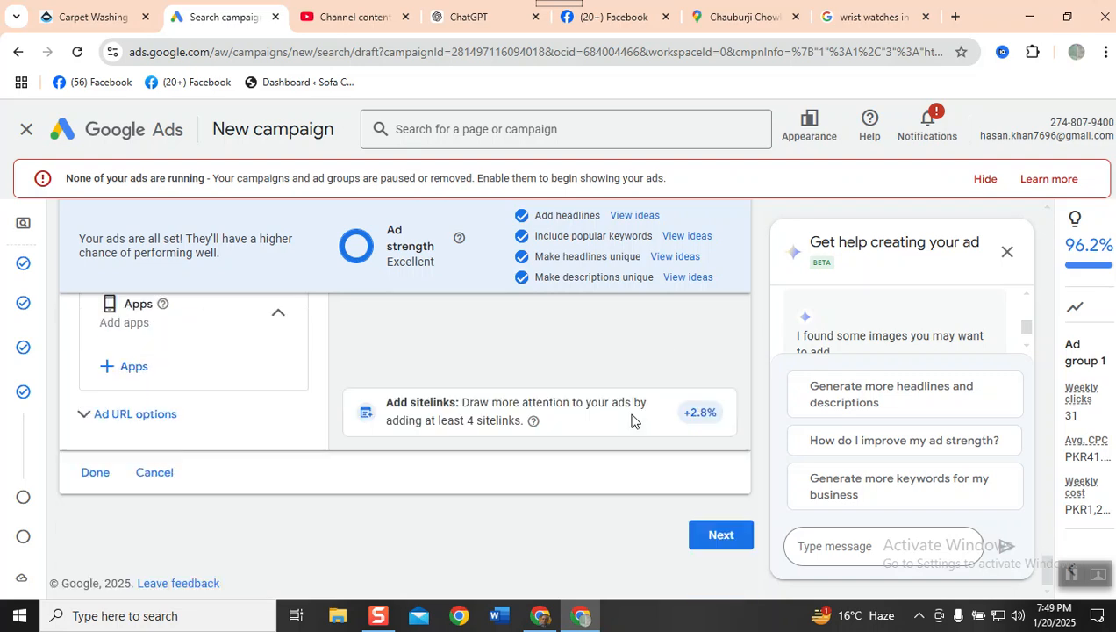
click(721, 532)
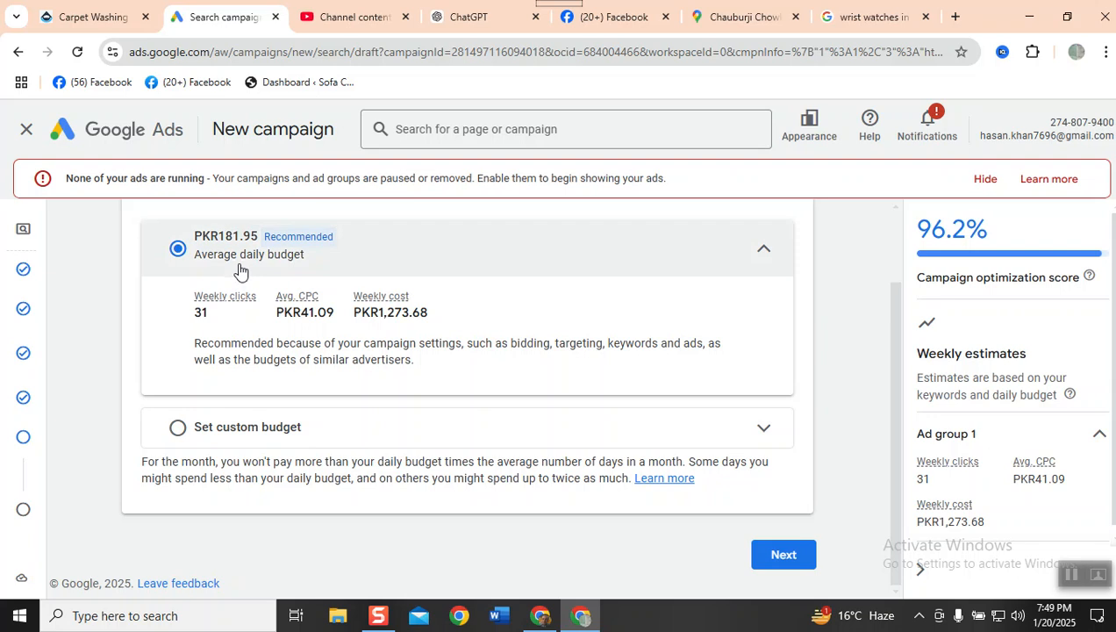
- Set a custom average daily budget of PKR 500 for the campaign and continue to the review page
click(176, 428)
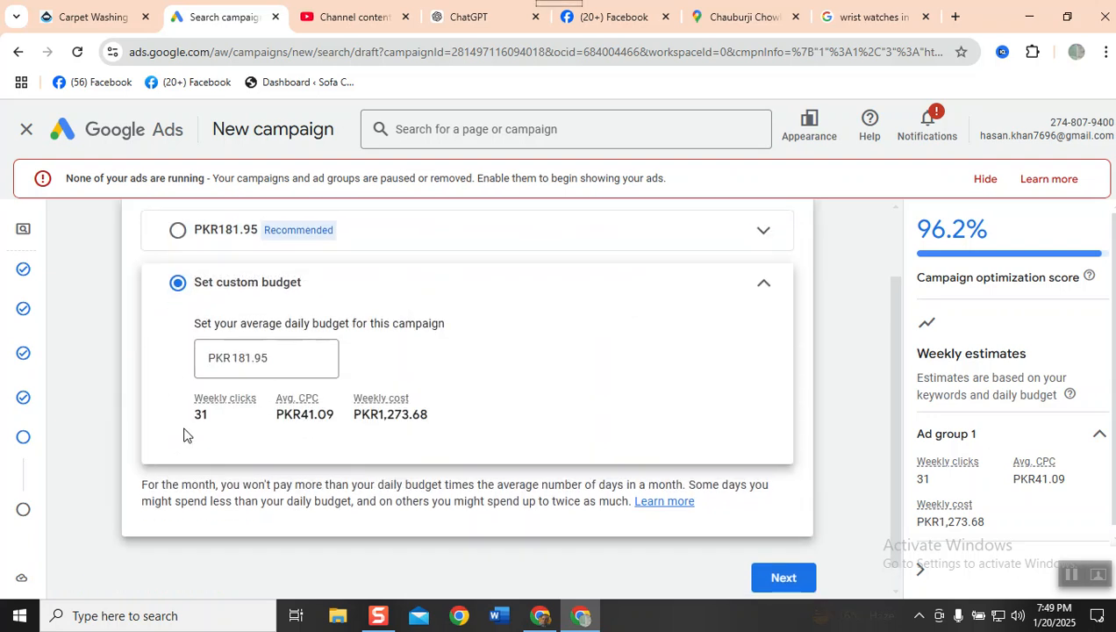
click(264, 358)
drag(279, 359, 72, 350)
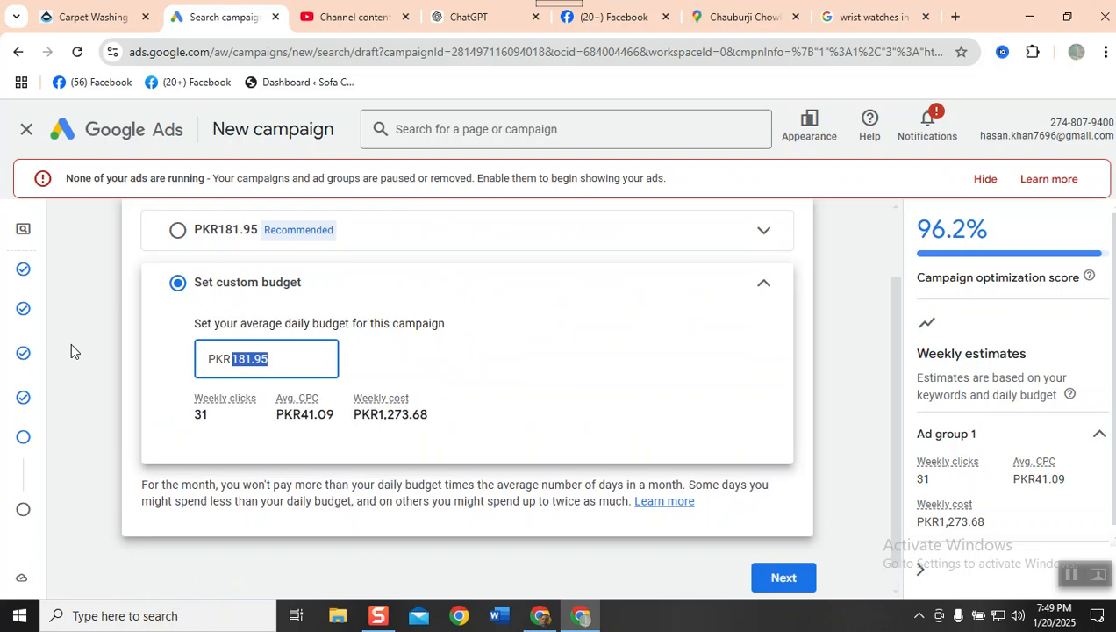
text(500)
click(688, 341)
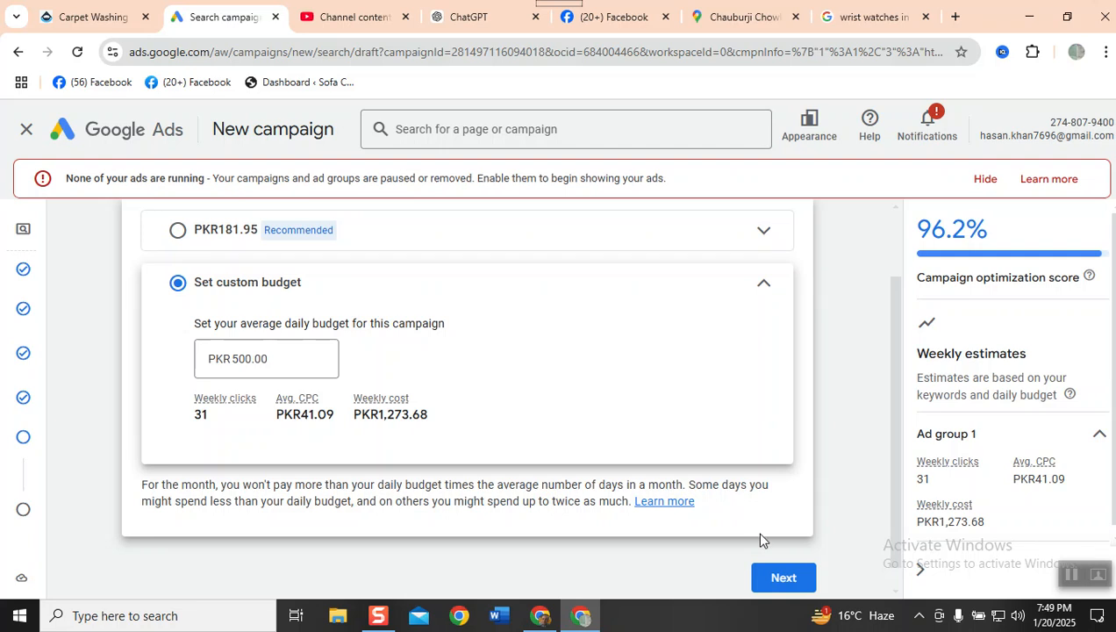
click(780, 577)
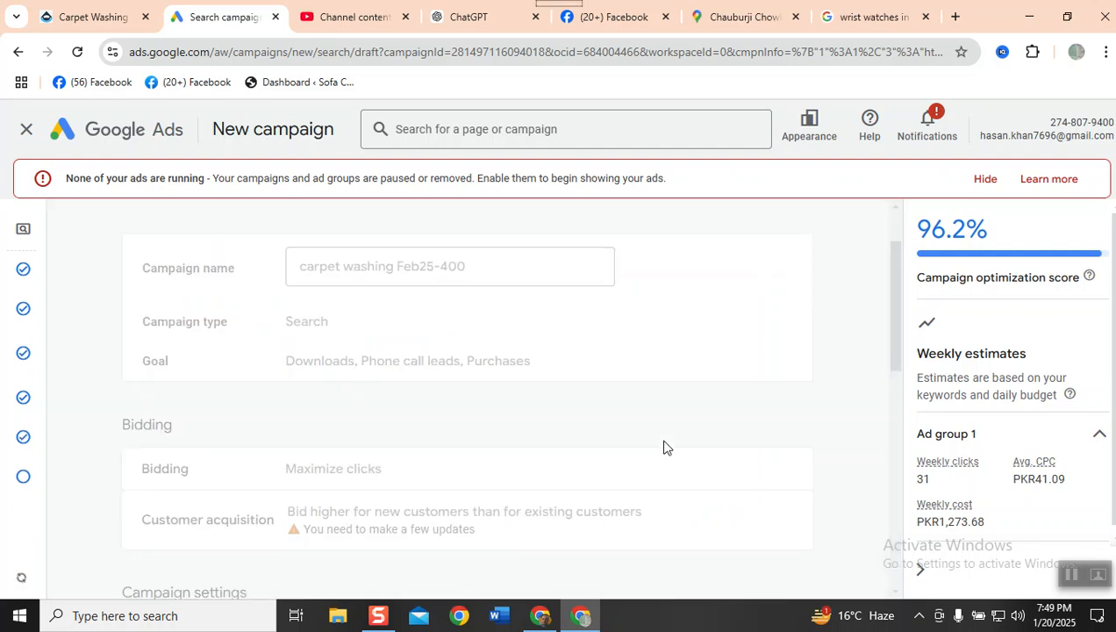